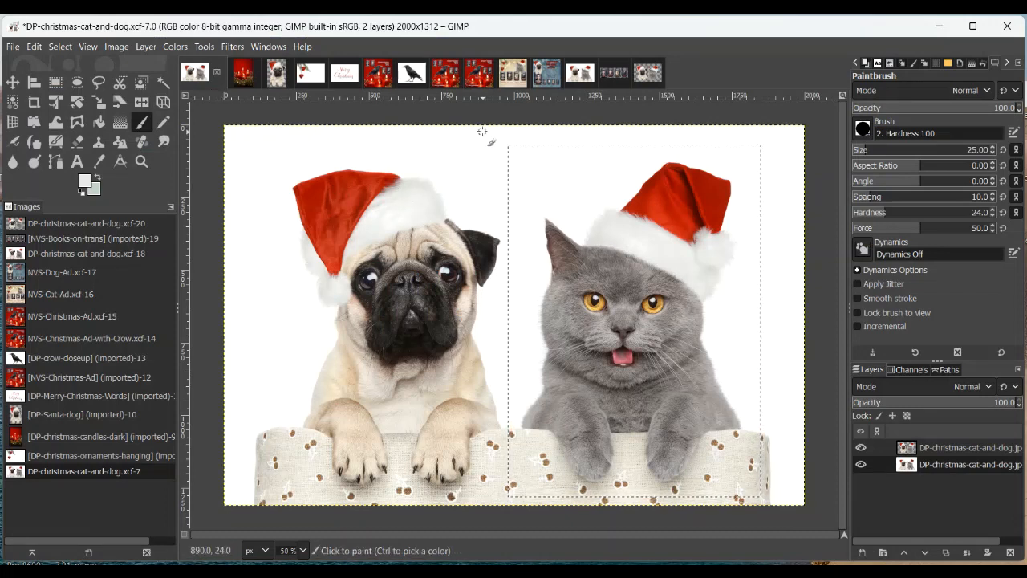
- Look through the finished crow, cat and dog ads and the cat-and-dog, ornament and crow source images
{"action": "left_click", "coordinate": [447, 80]}
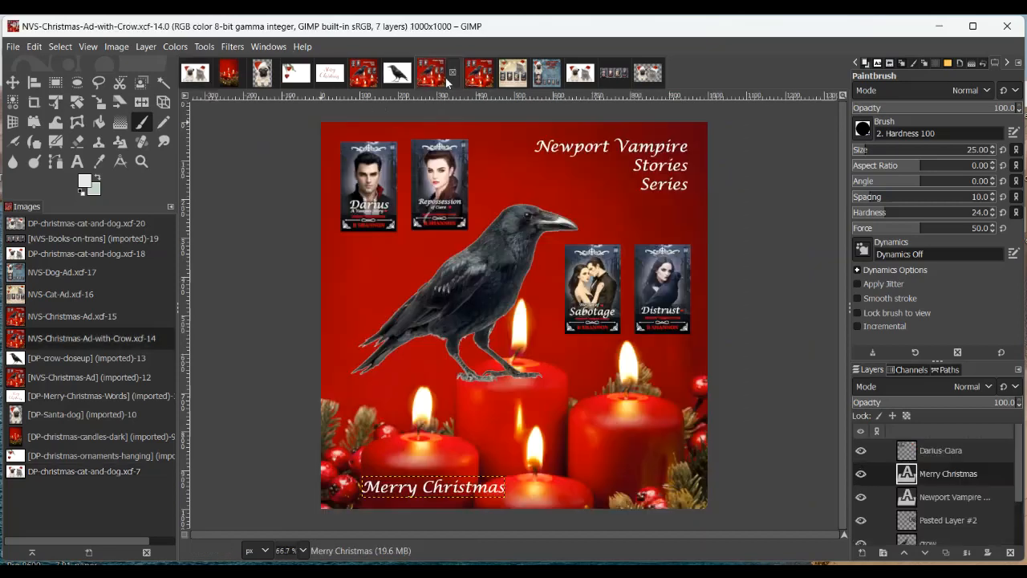
{"action": "left_click", "coordinate": [512, 79]}
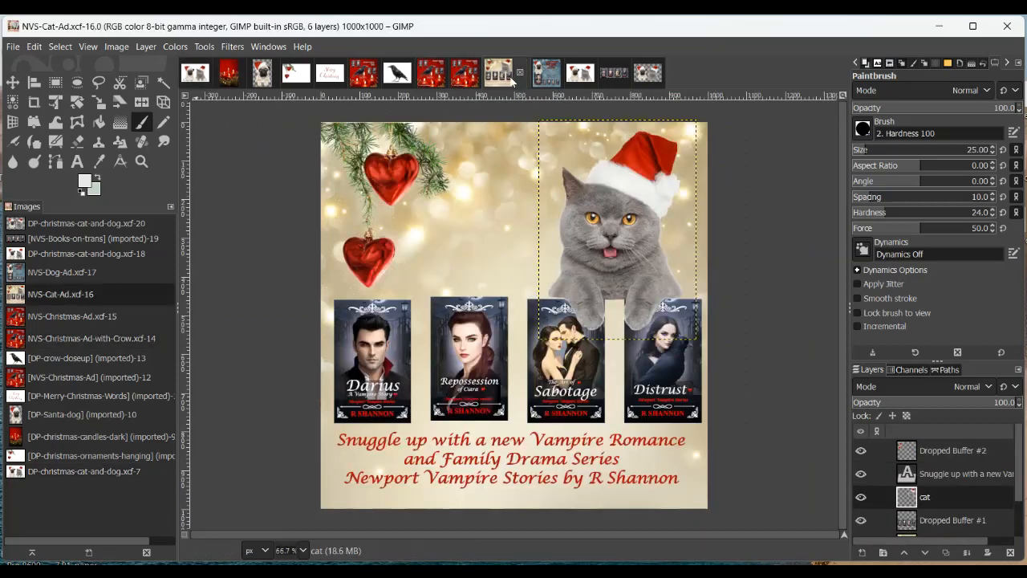
{"action": "left_click", "coordinate": [549, 77]}
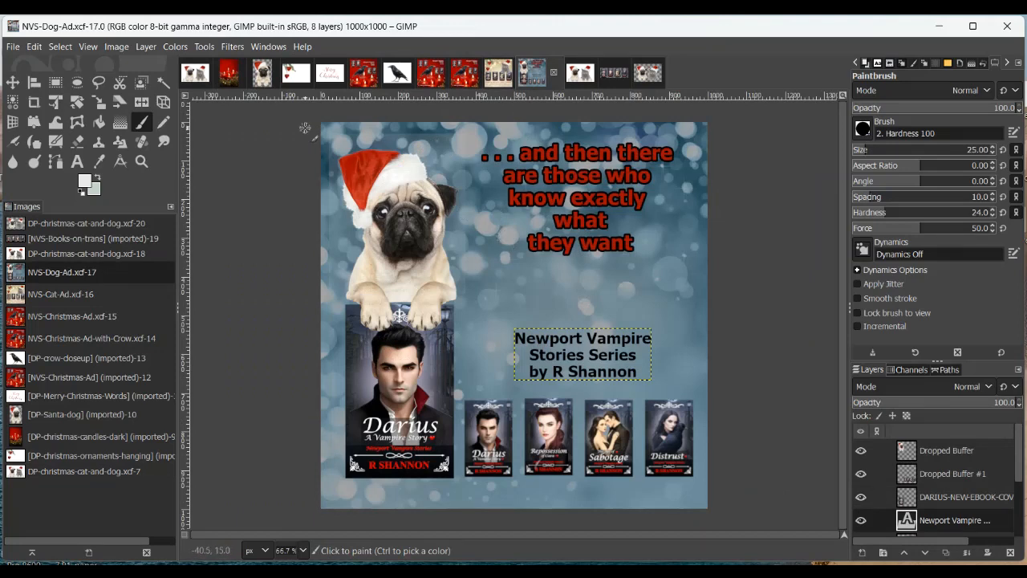
{"action": "left_click", "coordinate": [196, 72]}
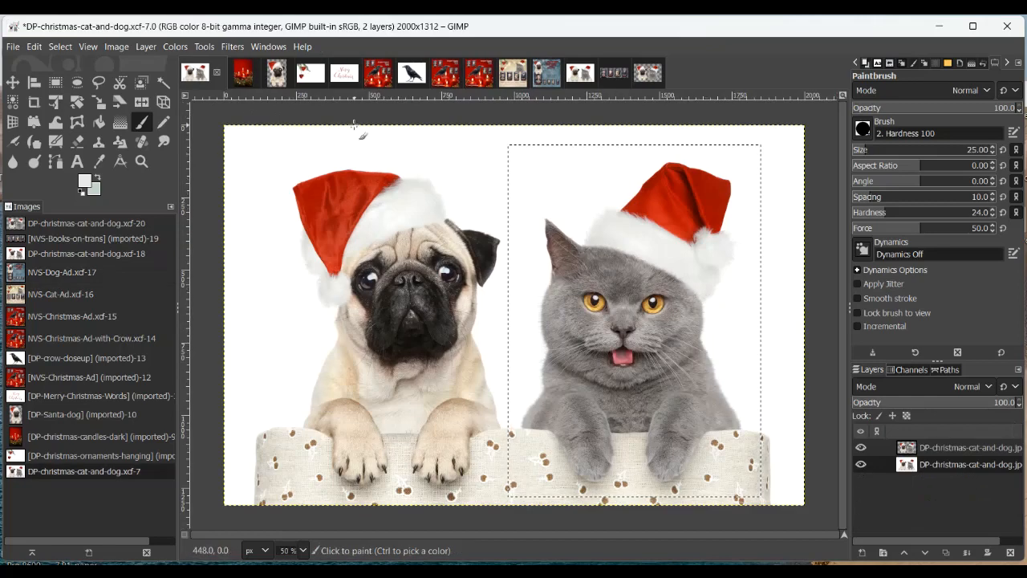
{"action": "left_click", "coordinate": [310, 73]}
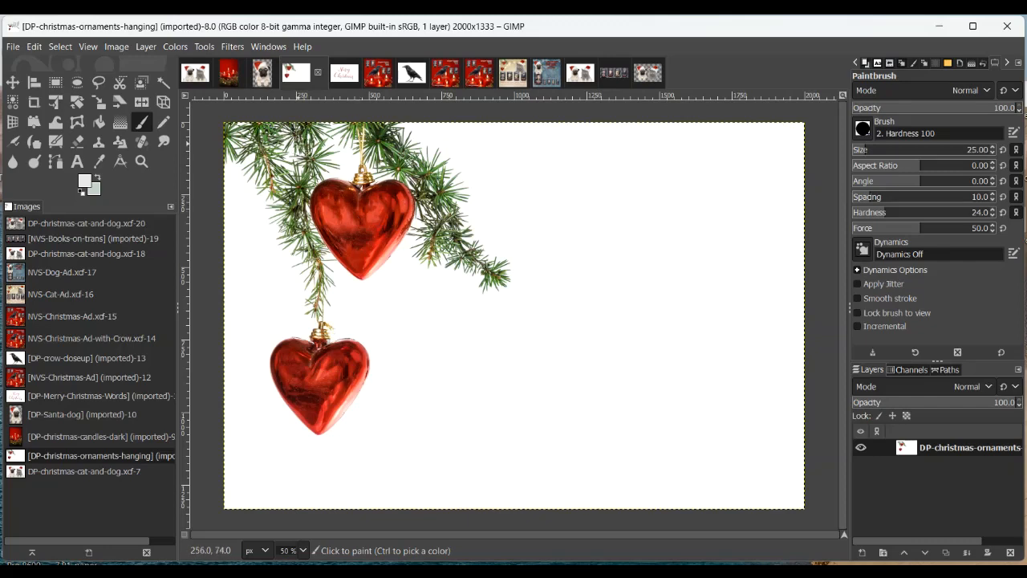
{"action": "left_click", "coordinate": [411, 73]}
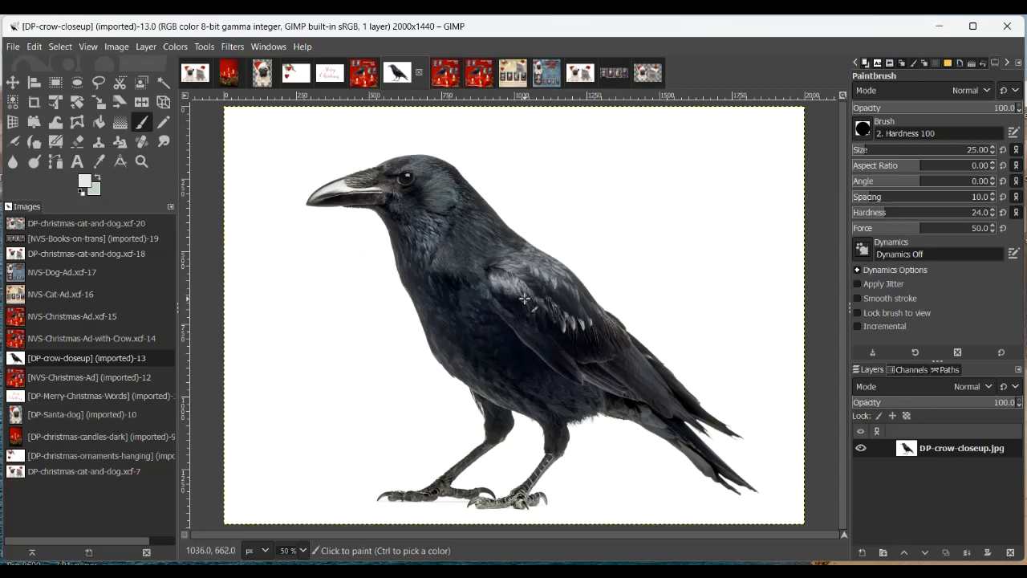
{"action": "left_click", "coordinate": [608, 73]}
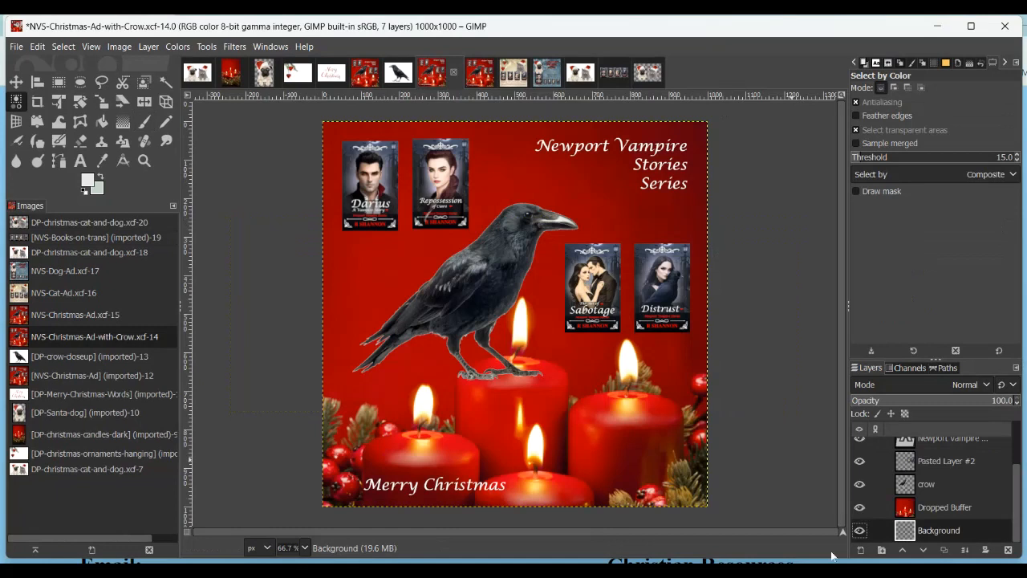
- In the Christmas ad with crow, hide every layer except Background, and show the Dropped Buffer candle layer again
{"action": "left_click", "coordinate": [859, 530], "text": "shift"}
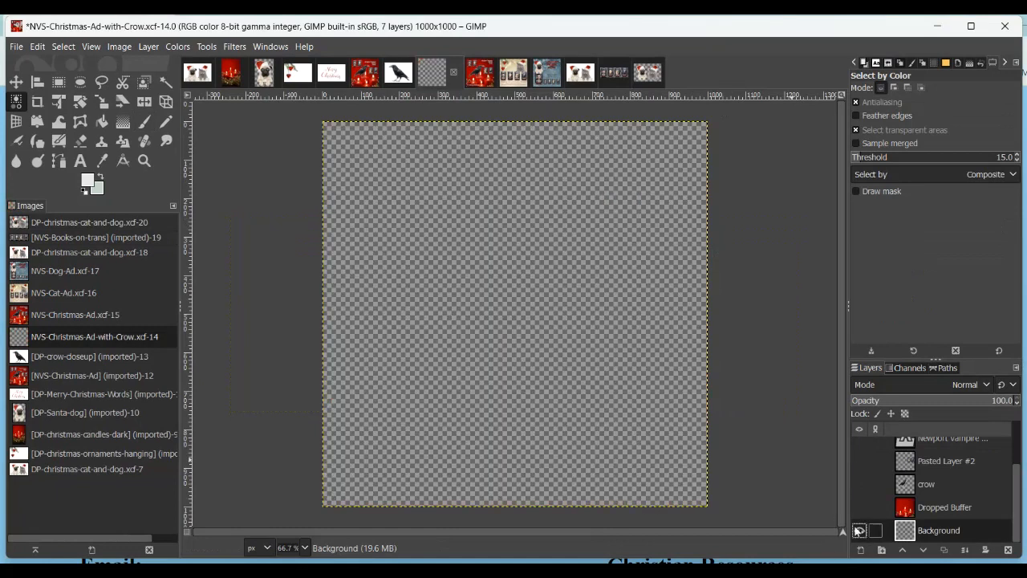
{"action": "scroll", "coordinate": [923, 526], "scroll_direction": "up", "scroll_amount": 2}
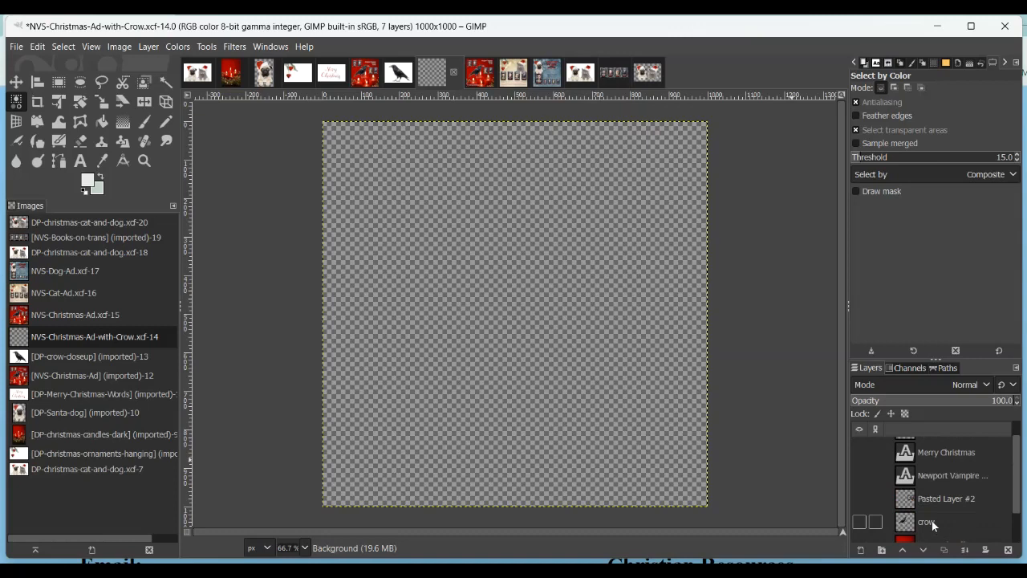
{"action": "scroll", "coordinate": [904, 473], "scroll_direction": "down", "scroll_amount": 2}
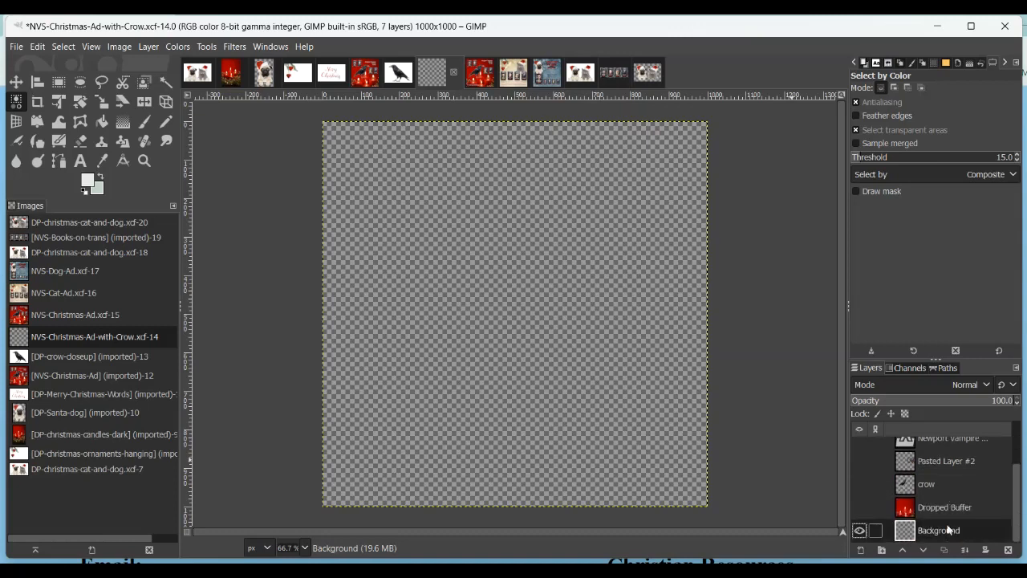
{"action": "left_click", "coordinate": [858, 508]}
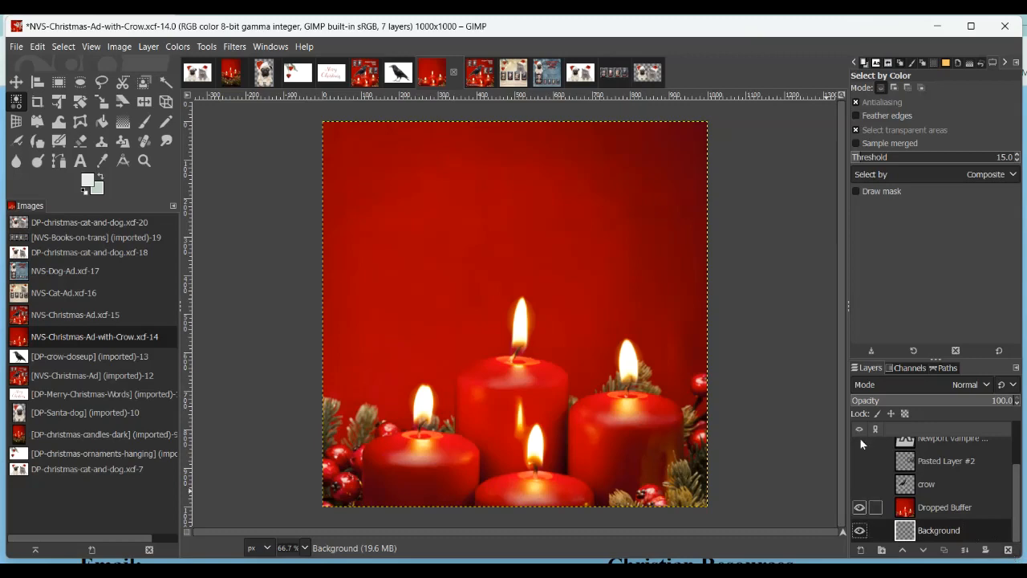
- View the original dark Christmas candles photo, return to the crow ad and show its crow layer
{"action": "left_click", "coordinate": [230, 77]}
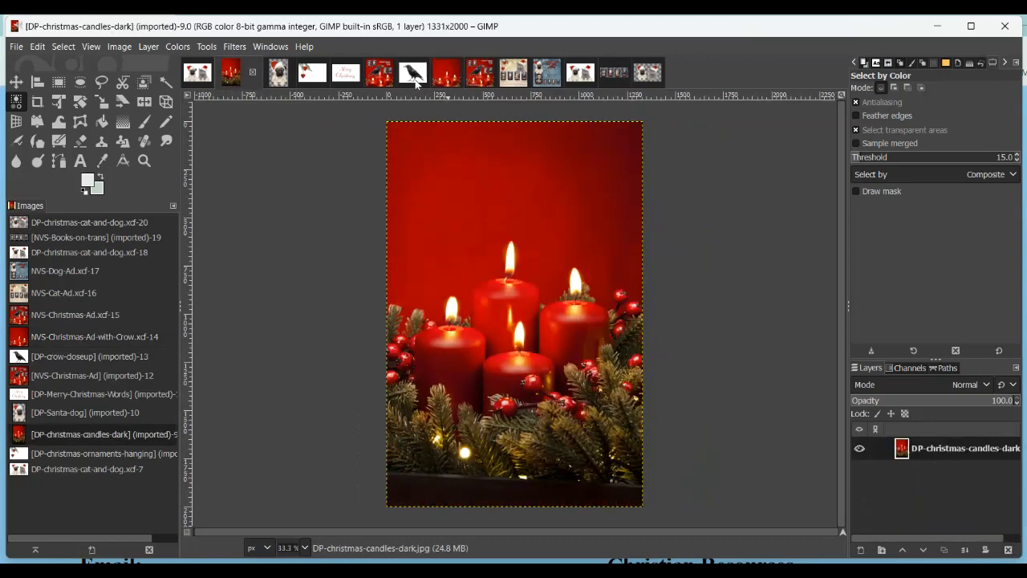
{"action": "left_click", "coordinate": [447, 75]}
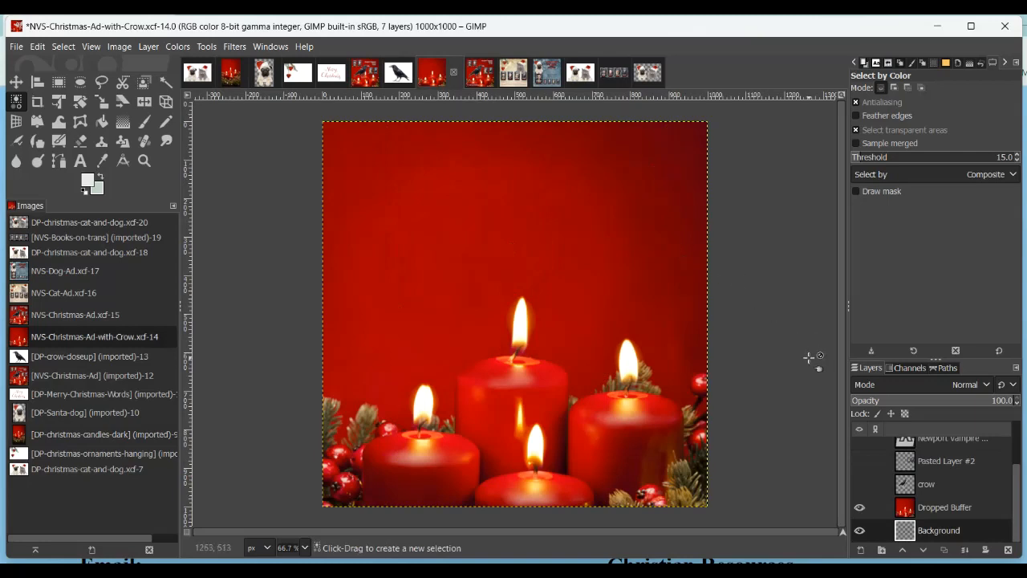
{"action": "left_click", "coordinate": [859, 485]}
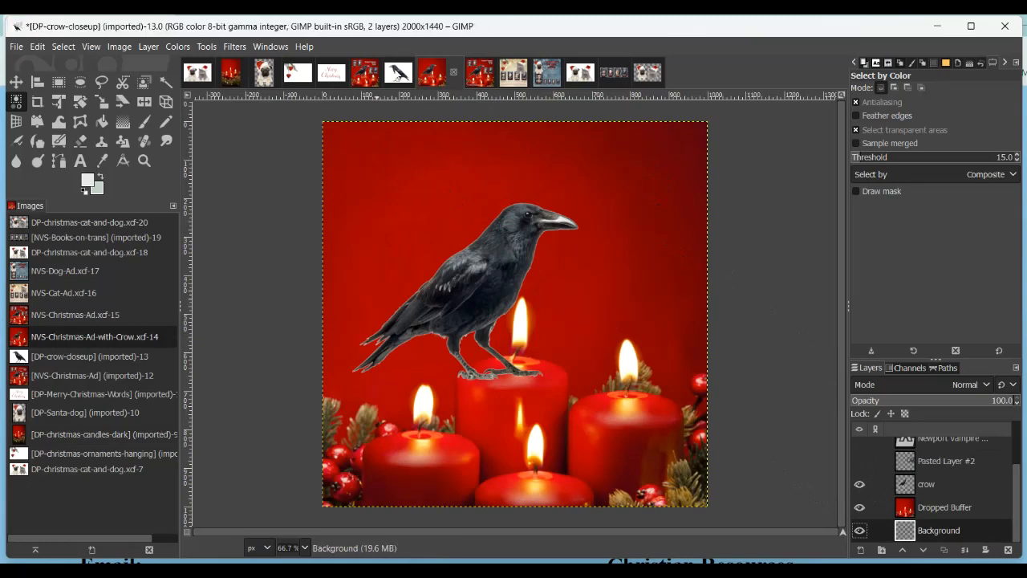
- Switch to the DP-crow-closeup image and flip the crow layer horizontally
{"action": "left_click", "coordinate": [394, 70]}
{"action": "scroll", "coordinate": [642, 293], "scroll_direction": "down", "scroll_amount": 2, "text": "ctrl"}
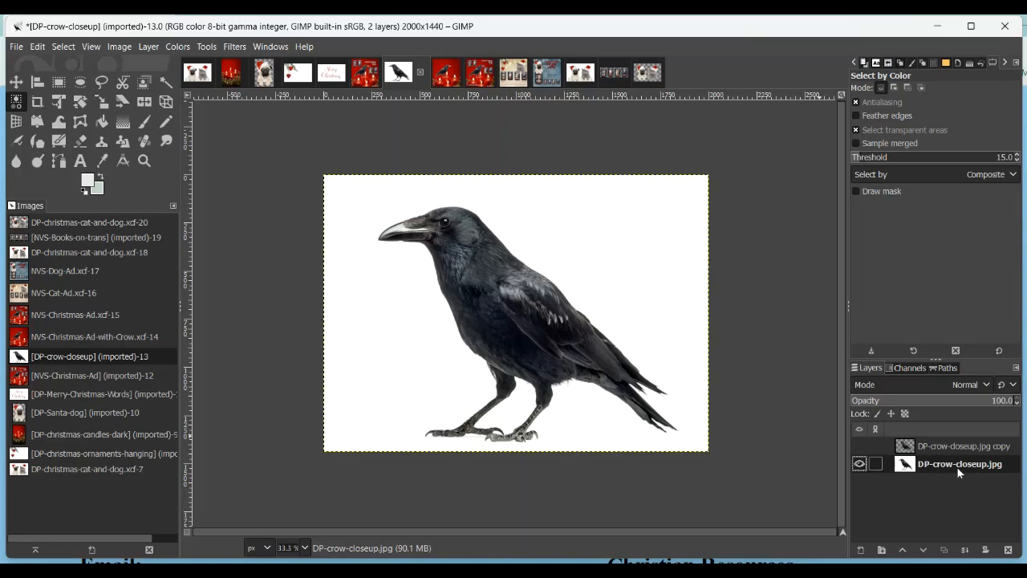
{"action": "right_click", "coordinate": [538, 231]}
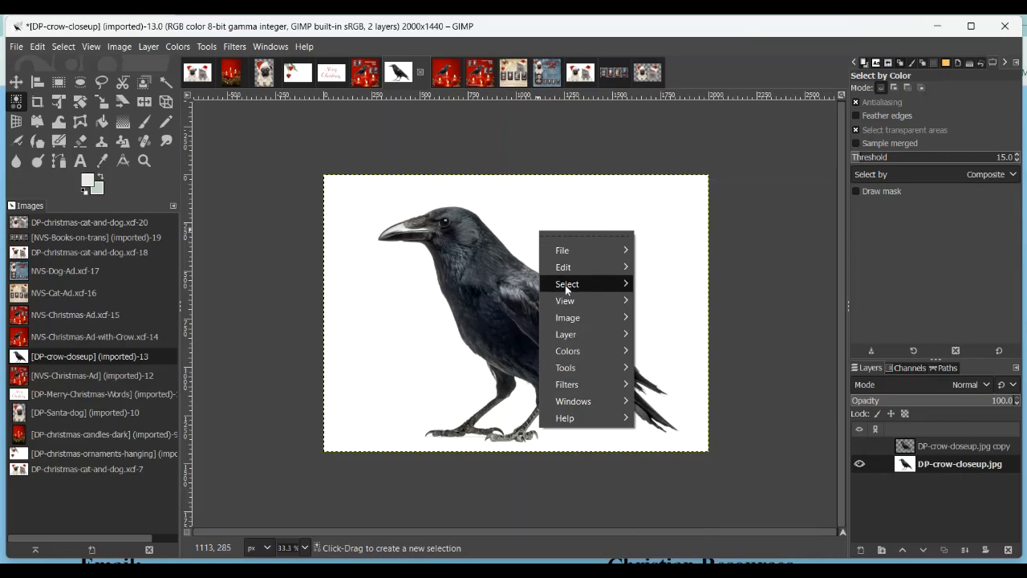
{"action": "mouse_move", "coordinate": [573, 331]}
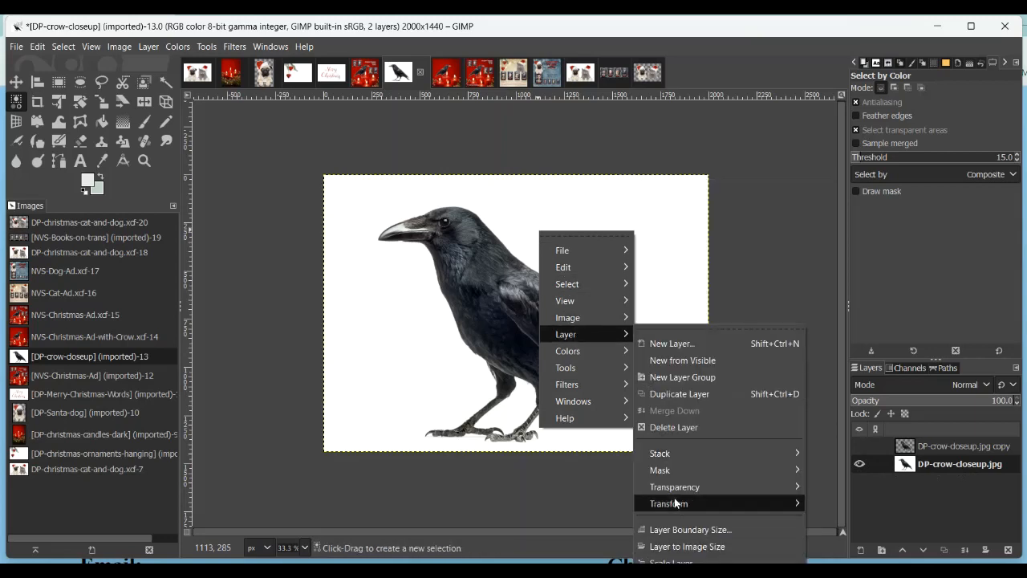
{"action": "mouse_move", "coordinate": [675, 503]}
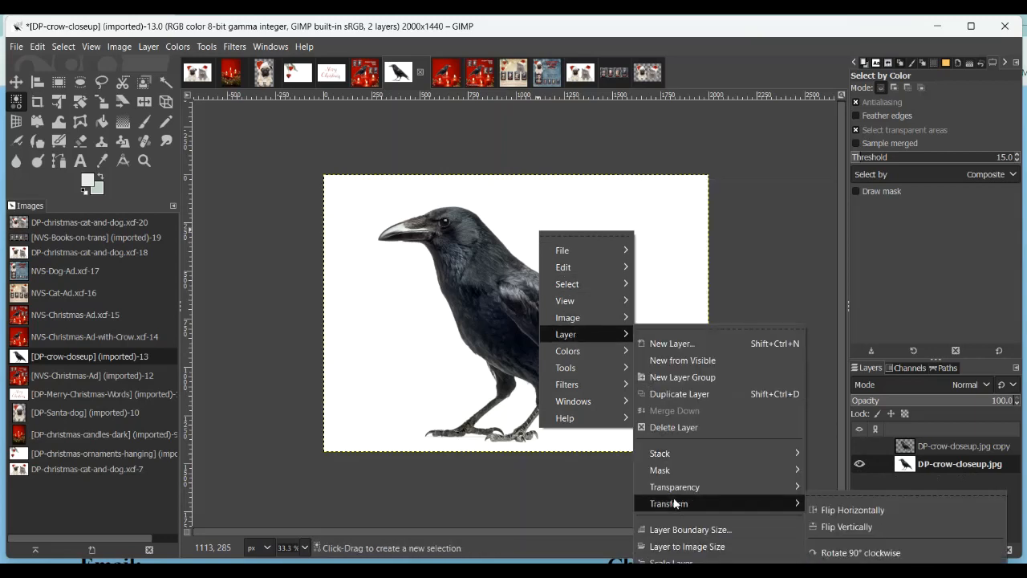
{"action": "left_click", "coordinate": [843, 510]}
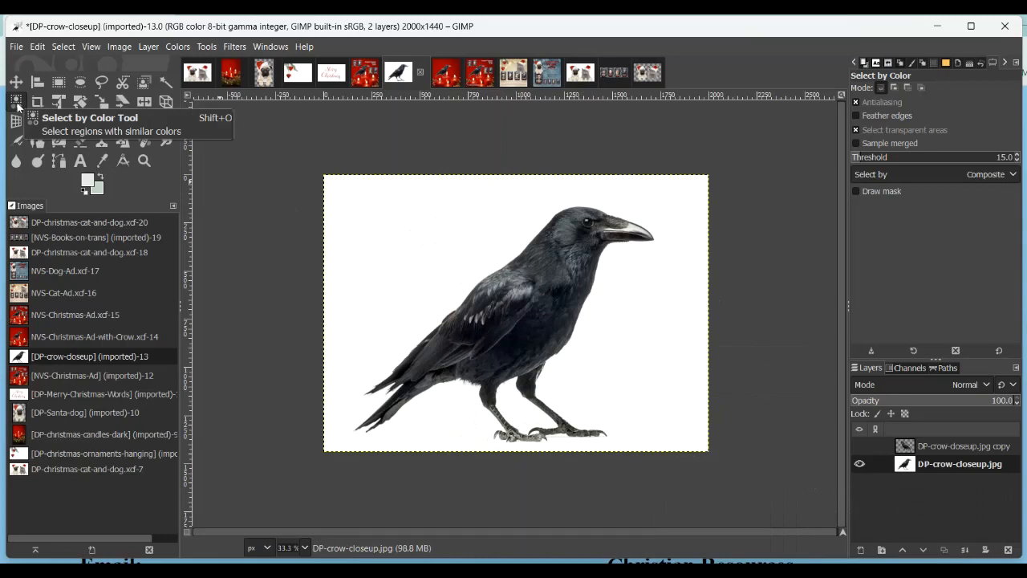
- Remove the white background around the crow by color selection, adding an alpha channel for transparency, and clear the selection
{"action": "left_click", "coordinate": [362, 239]}
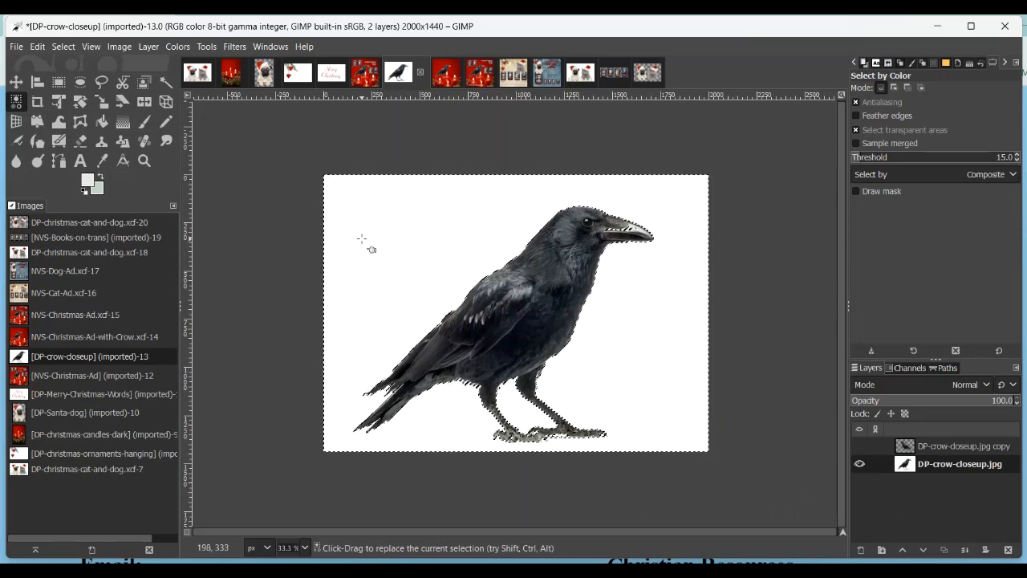
{"action": "key", "text": "Delete"}
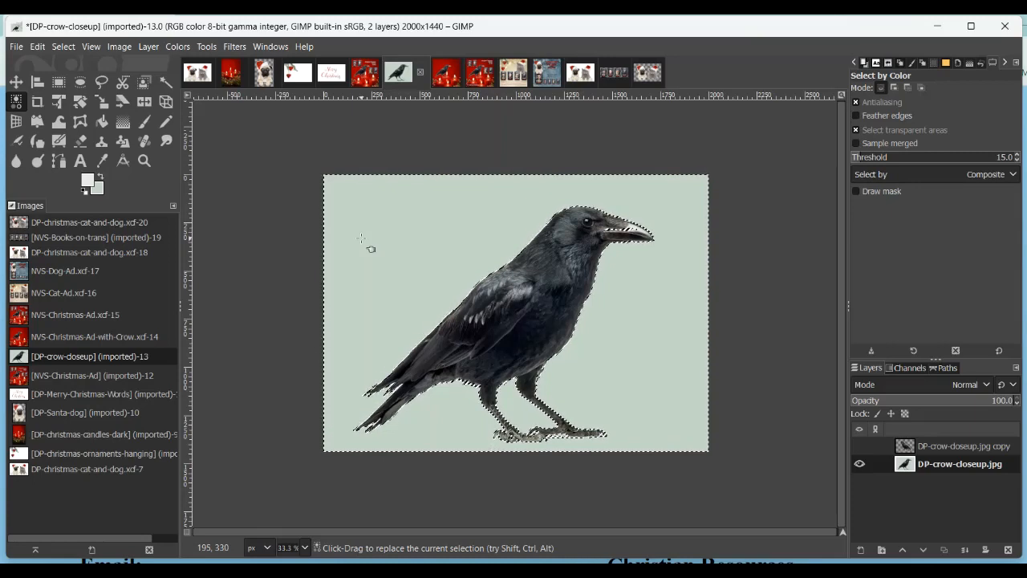
{"action": "right_click", "coordinate": [934, 469]}
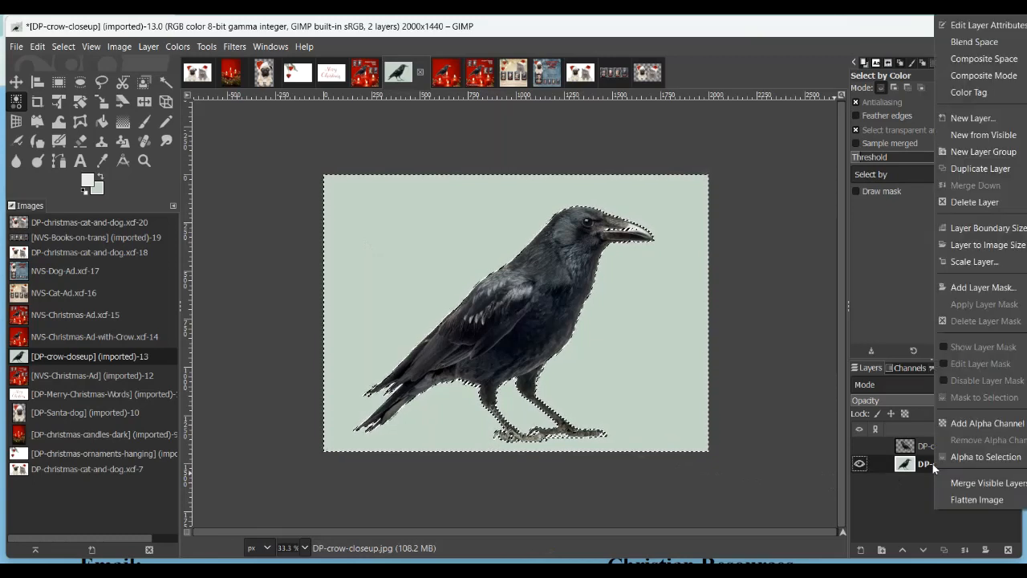
{"action": "left_click", "coordinate": [951, 421]}
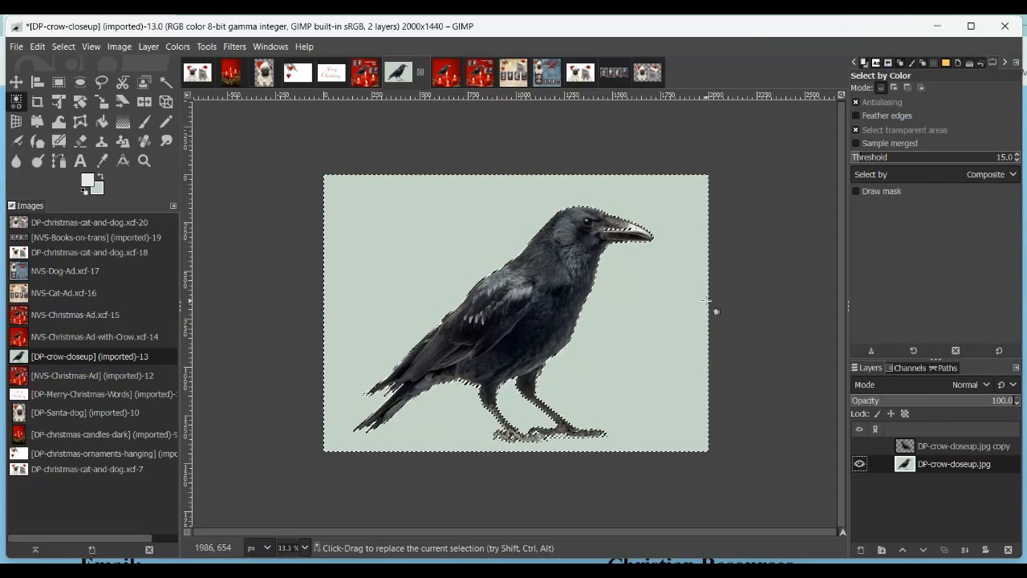
{"action": "key", "text": "Delete"}
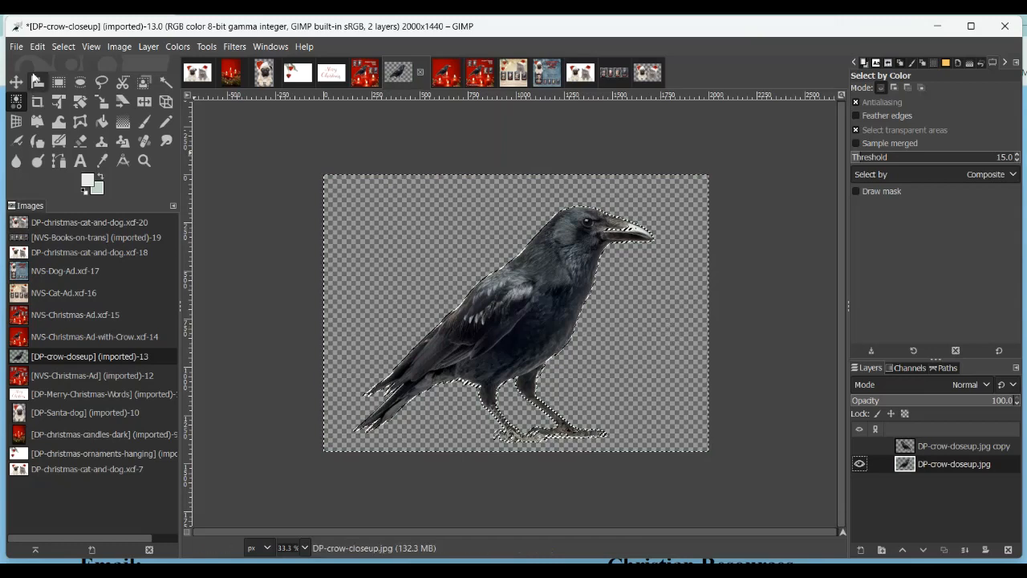
{"action": "left_click", "coordinate": [63, 47]}
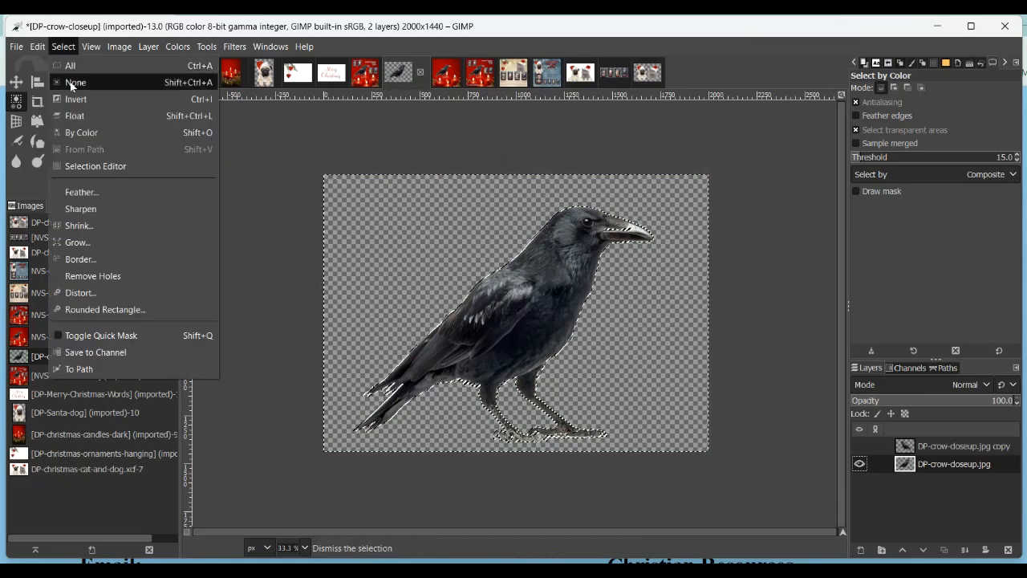
{"action": "left_click", "coordinate": [71, 83]}
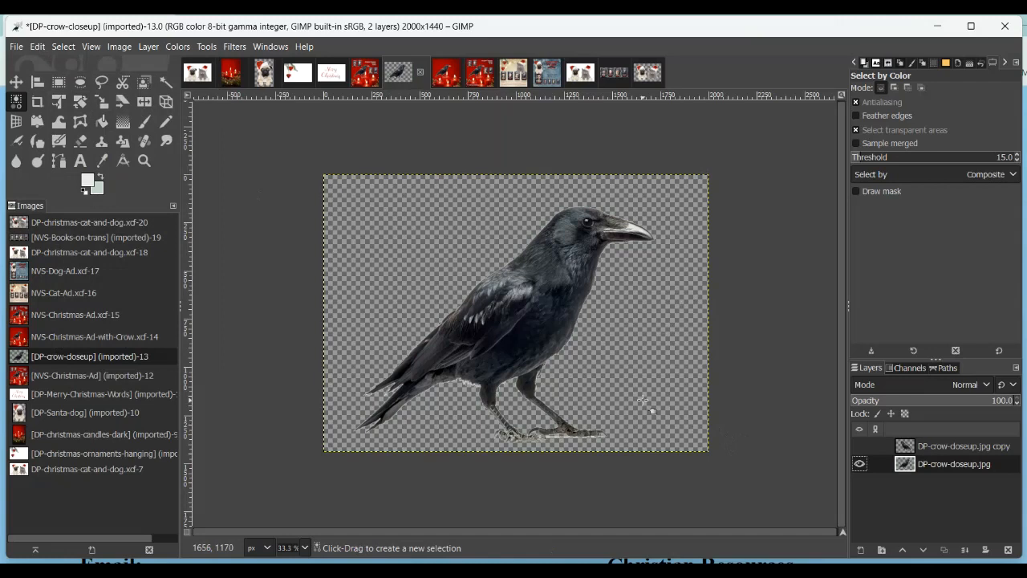
- Erase the leftover white fringe beneath the crow's front claw and toe tip with the Eraser
{"action": "scroll", "coordinate": [643, 400], "scroll_direction": "up", "scroll_amount": 2}
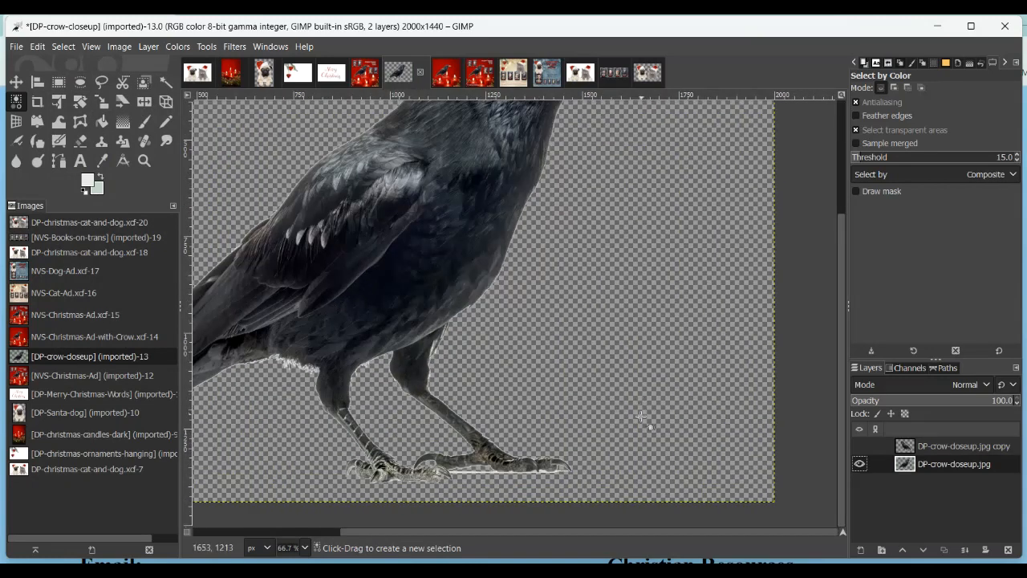
{"action": "scroll", "coordinate": [596, 475], "scroll_direction": "up", "scroll_amount": 2}
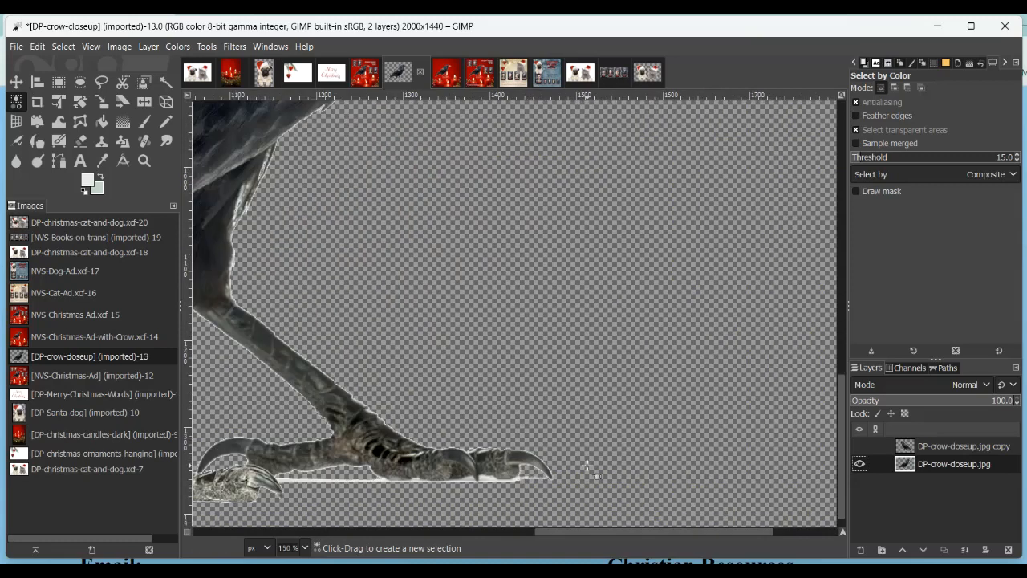
{"action": "left_click_drag", "start_coordinate": [604, 533], "coordinate": [475, 529]}
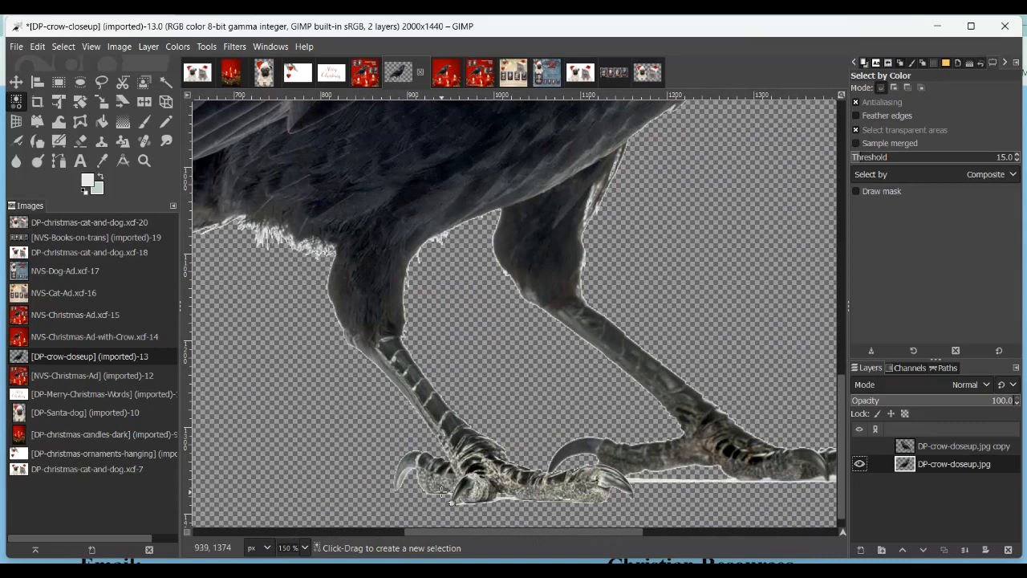
{"action": "left_click_drag", "start_coordinate": [539, 529], "coordinate": [575, 529]}
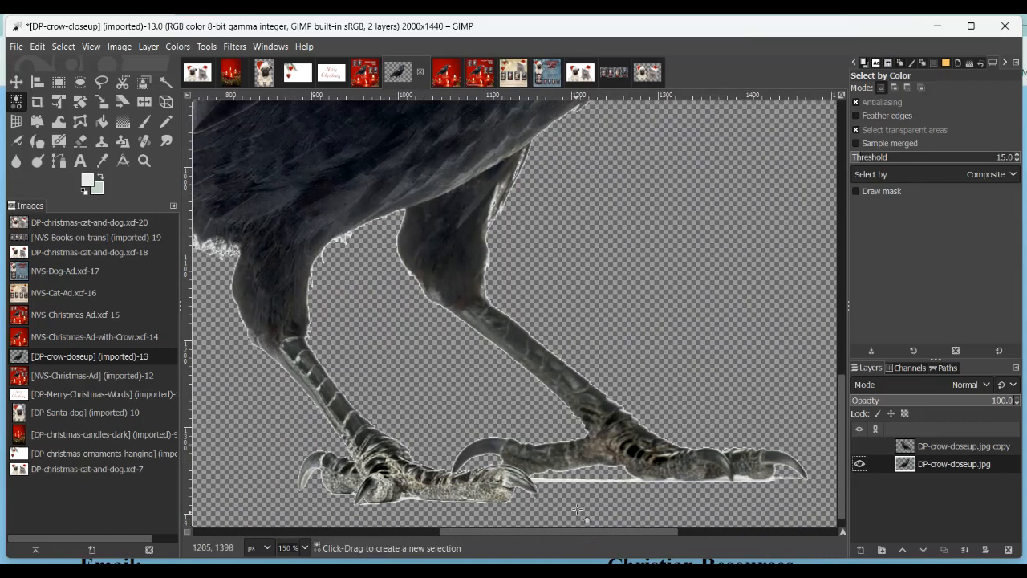
{"action": "scroll", "coordinate": [588, 506], "scroll_direction": "up", "scroll_amount": 3}
{"action": "left_click_drag", "start_coordinate": [586, 528], "coordinate": [643, 531]}
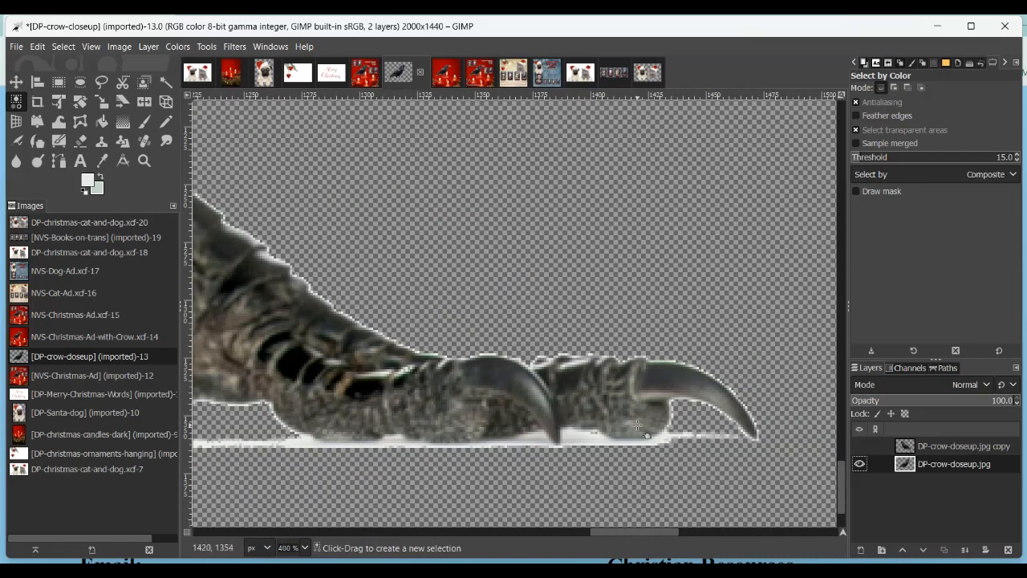
{"action": "scroll", "coordinate": [703, 453], "scroll_direction": "down", "scroll_amount": 1}
{"action": "scroll", "coordinate": [703, 453], "scroll_direction": "up", "scroll_amount": 4}
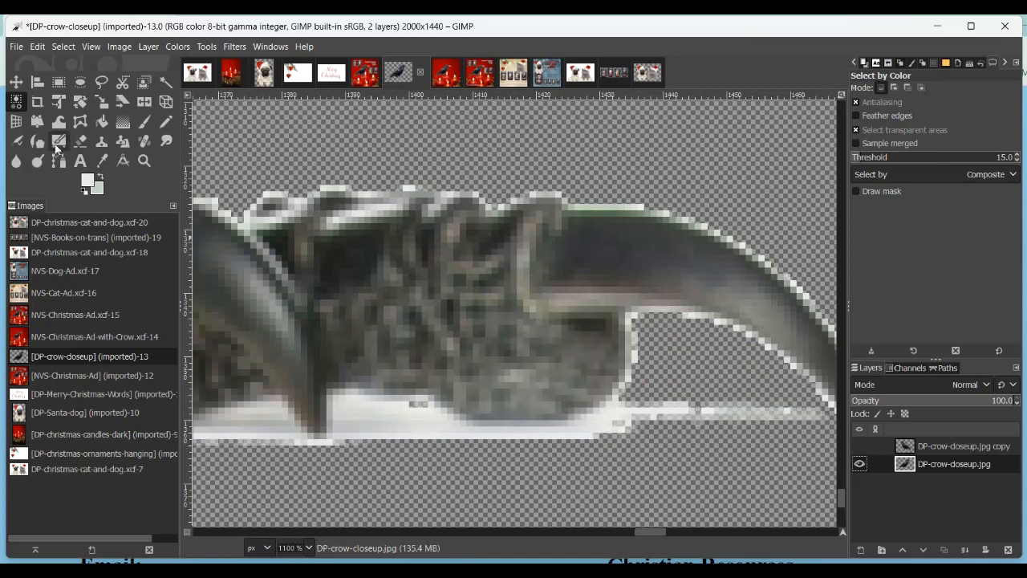
{"action": "left_click", "coordinate": [80, 142]}
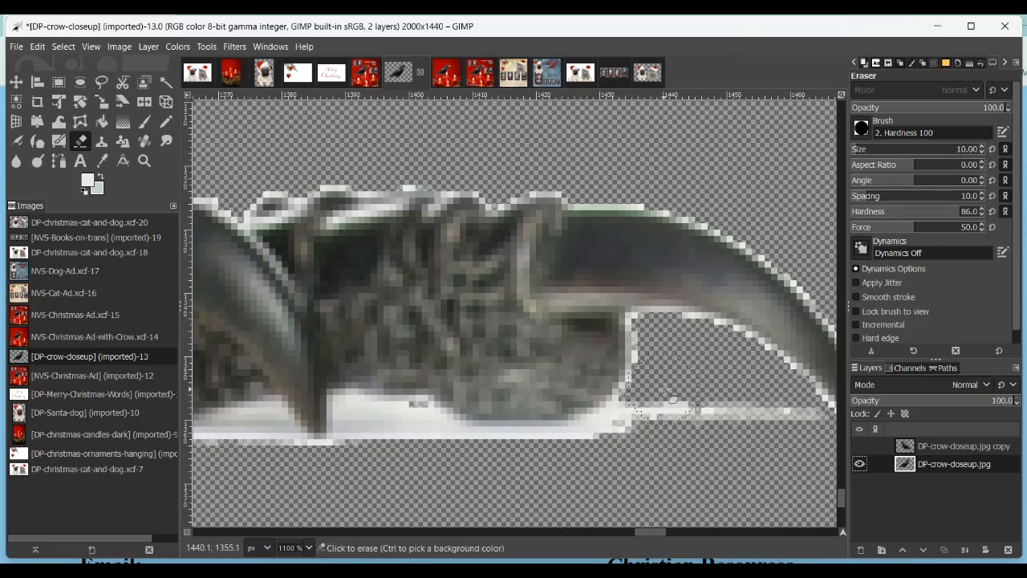
{"action": "mouse_move", "coordinate": [664, 400]}
{"action": "left_mouse_down"}
{"action": "mouse_move", "coordinate": [736, 406]}
{"action": "mouse_move", "coordinate": [796, 420]}
{"action": "mouse_move", "coordinate": [648, 416]}
{"action": "mouse_move", "coordinate": [640, 439]}
{"action": "mouse_move", "coordinate": [581, 458]}
{"action": "mouse_move", "coordinate": [628, 422]}
{"action": "left_mouse_up"}
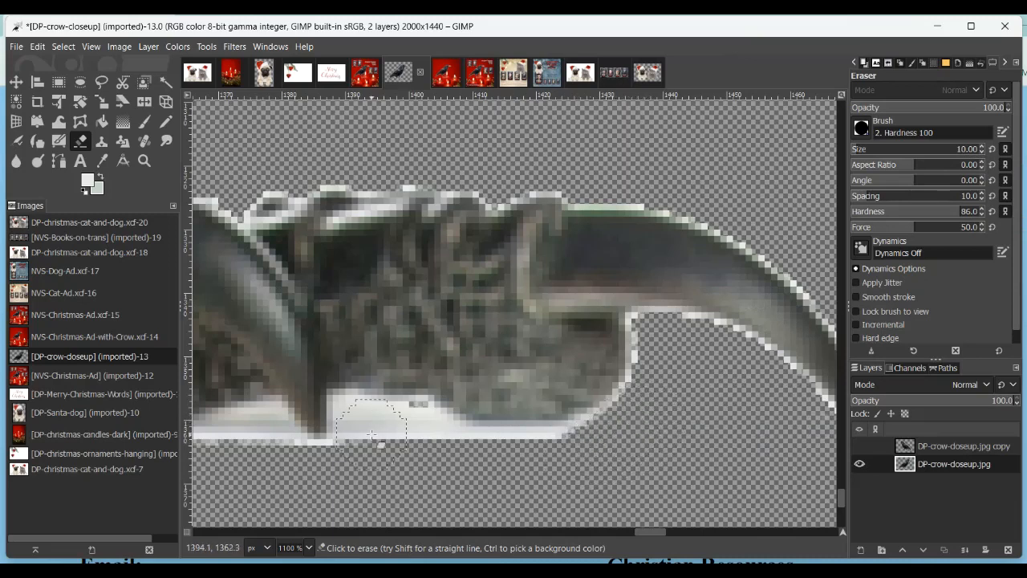
{"action": "mouse_move", "coordinate": [380, 436]}
{"action": "left_mouse_down"}
{"action": "mouse_move", "coordinate": [426, 433]}
{"action": "mouse_move", "coordinate": [468, 460]}
{"action": "mouse_move", "coordinate": [559, 476]}
{"action": "left_mouse_up"}
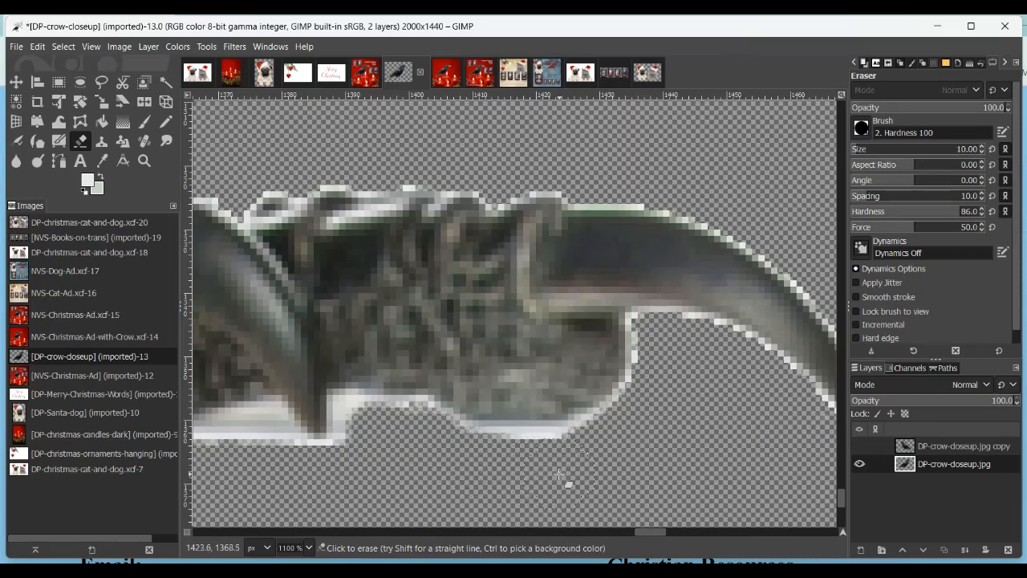
- Erase the white strip along the underside of the crow's front foot, and fit the whole image in view
{"action": "left_click_drag", "start_coordinate": [649, 532], "coordinate": [633, 535]}
{"action": "mouse_move", "coordinate": [596, 473]}
{"action": "left_mouse_down"}
{"action": "mouse_move", "coordinate": [651, 439]}
{"action": "mouse_move", "coordinate": [668, 466]}
{"action": "mouse_move", "coordinate": [698, 470]}
{"action": "mouse_move", "coordinate": [751, 438]}
{"action": "left_mouse_up"}
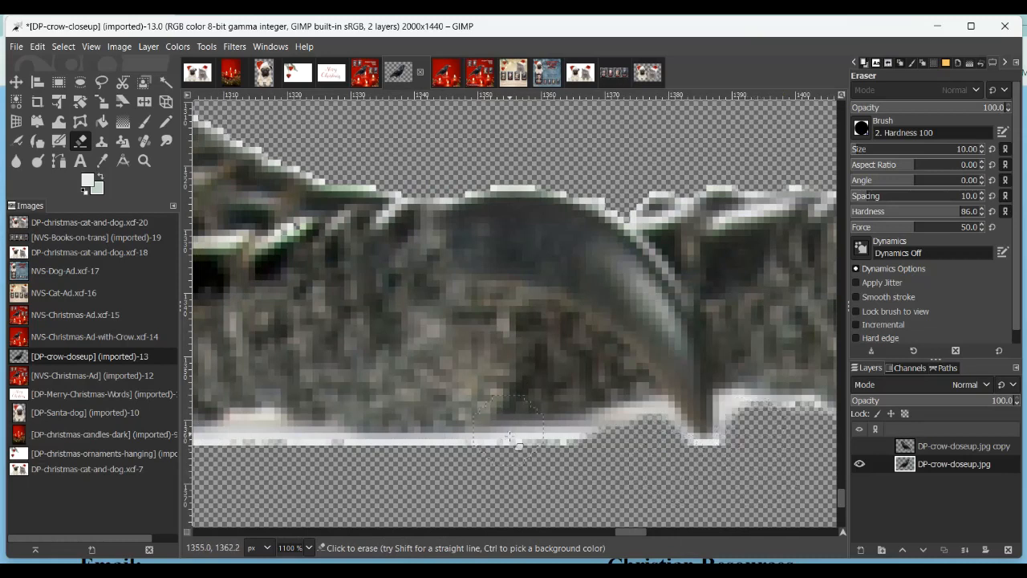
{"action": "left_click_drag", "start_coordinate": [625, 534], "coordinate": [611, 533]}
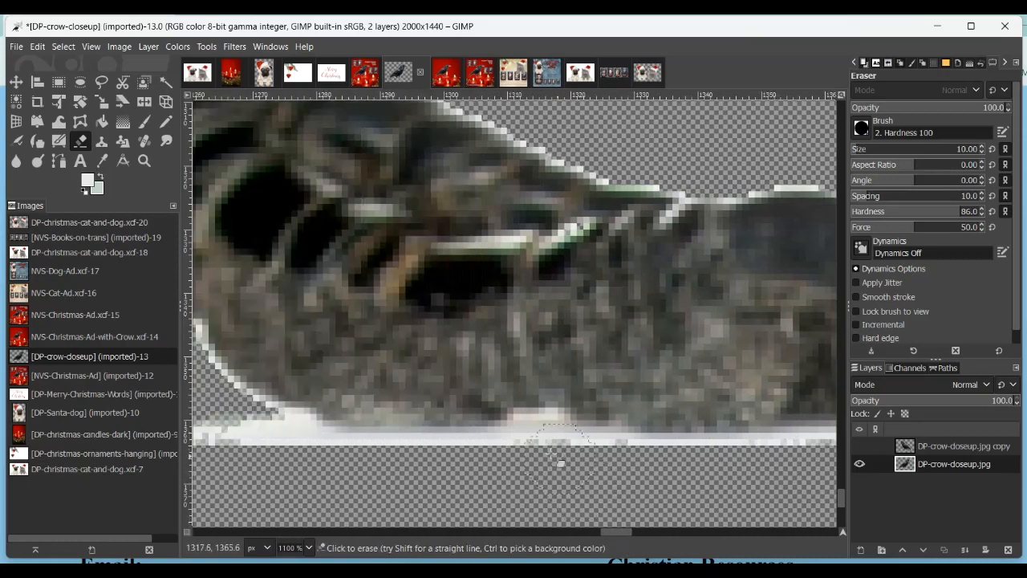
{"action": "left_click_drag", "start_coordinate": [546, 448], "coordinate": [590, 464]}
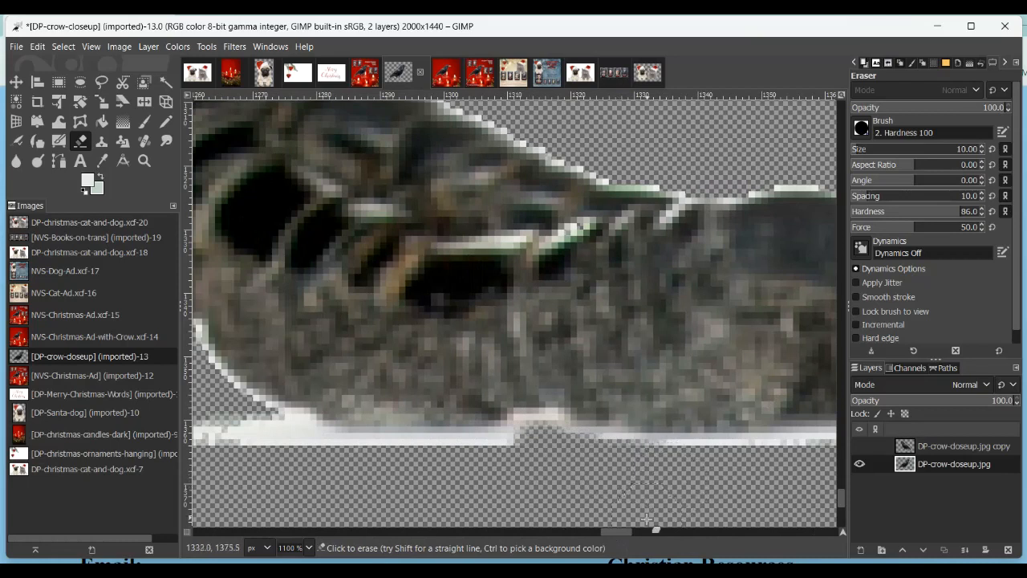
{"action": "left_click_drag", "start_coordinate": [620, 531], "coordinate": [634, 529]}
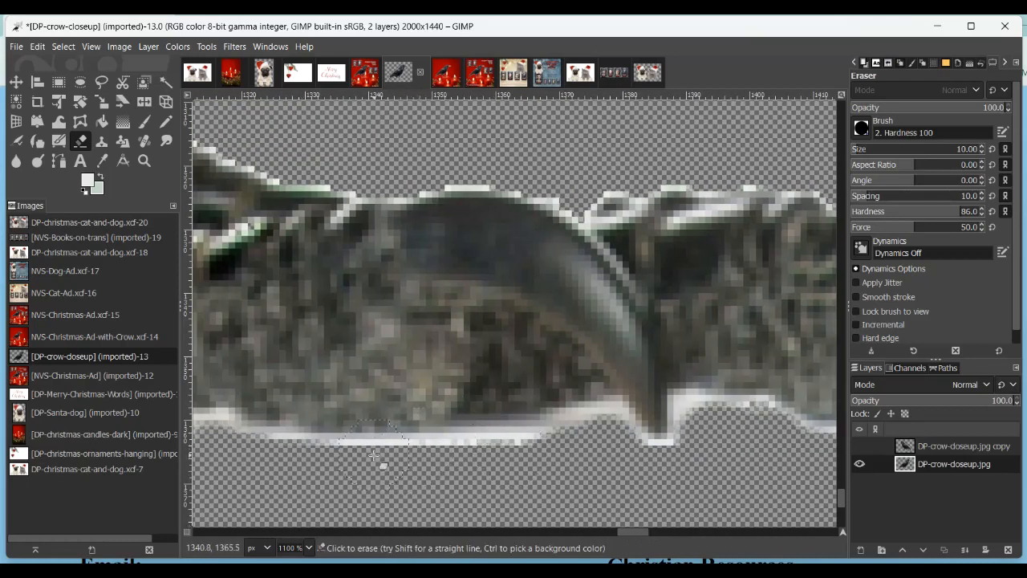
{"action": "mouse_move", "coordinate": [463, 488]}
{"action": "left_mouse_down"}
{"action": "mouse_move", "coordinate": [477, 463]}
{"action": "mouse_move", "coordinate": [542, 458]}
{"action": "mouse_move", "coordinate": [602, 472]}
{"action": "left_mouse_up"}
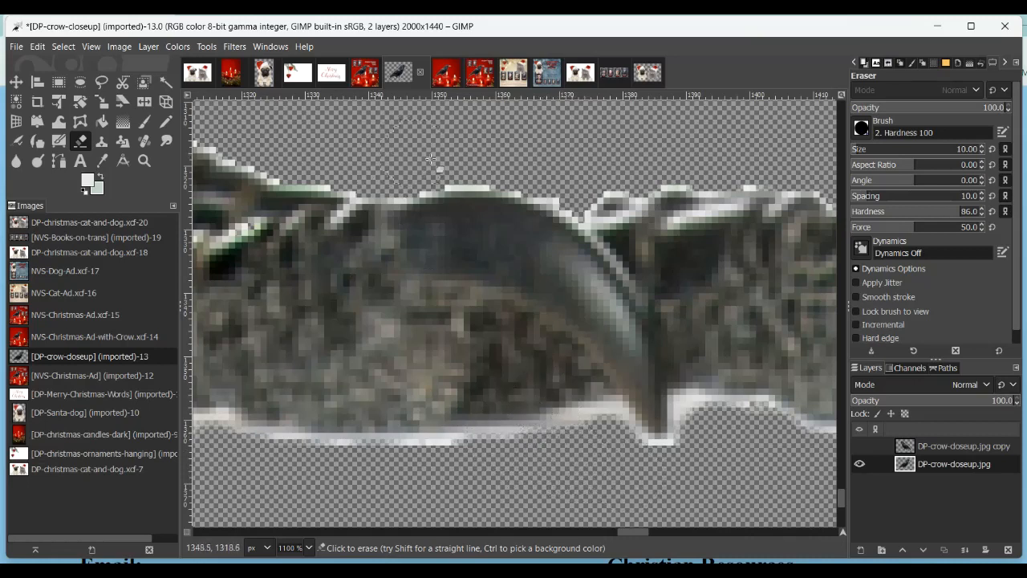
{"action": "key", "text": "shift+ctrl+j"}
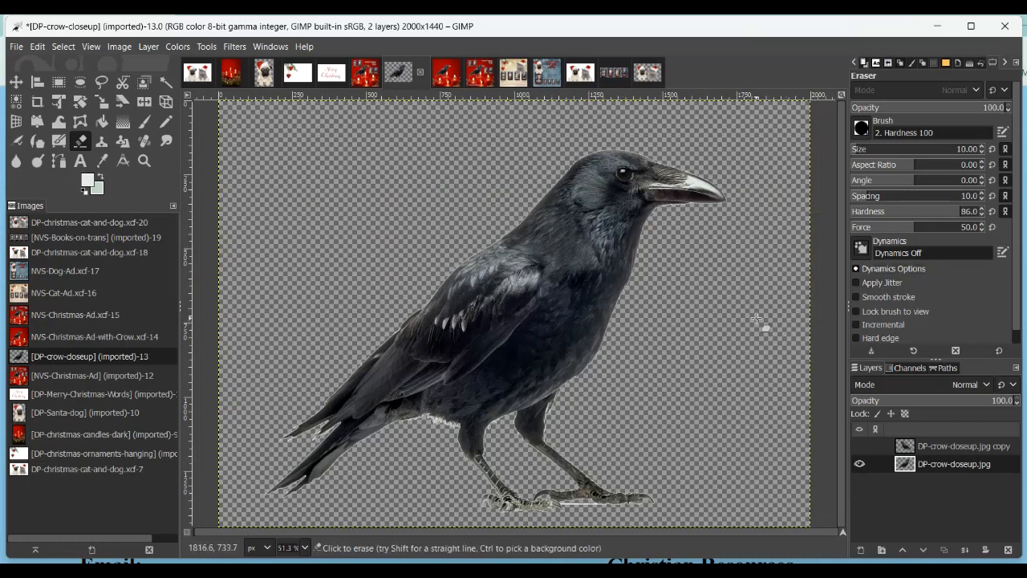
- In the Christmas ad with crow, show Pasted Layer #2, view the NVS-Books-on-trans source image and return to the ad
{"action": "left_click", "coordinate": [439, 78]}
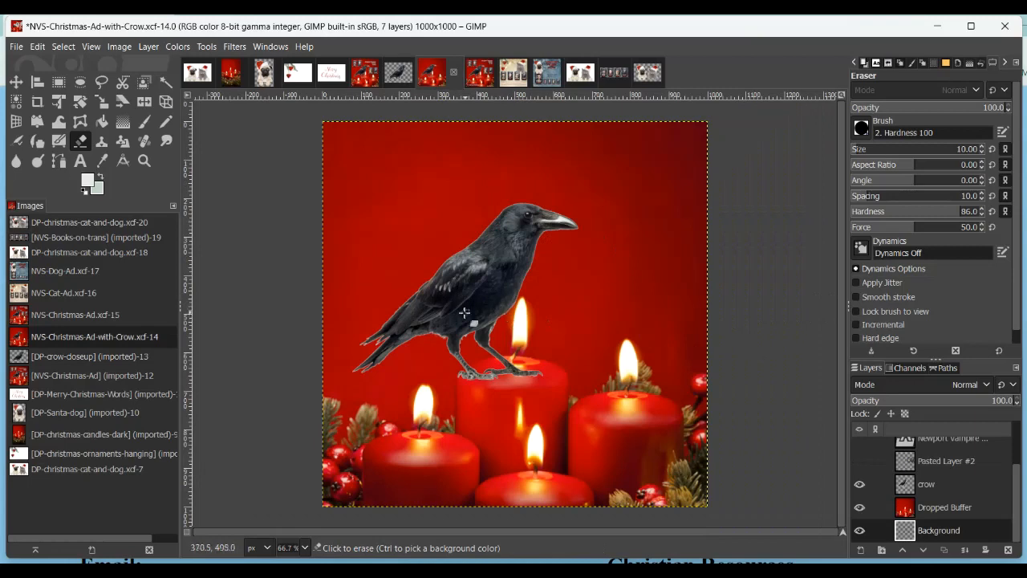
{"action": "left_click", "coordinate": [859, 462]}
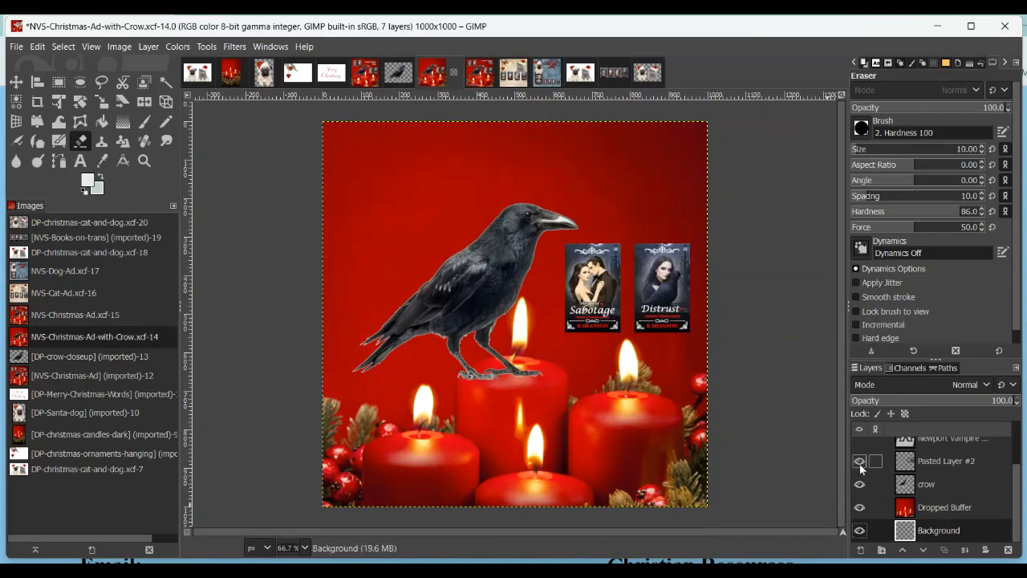
{"action": "left_click", "coordinate": [611, 73]}
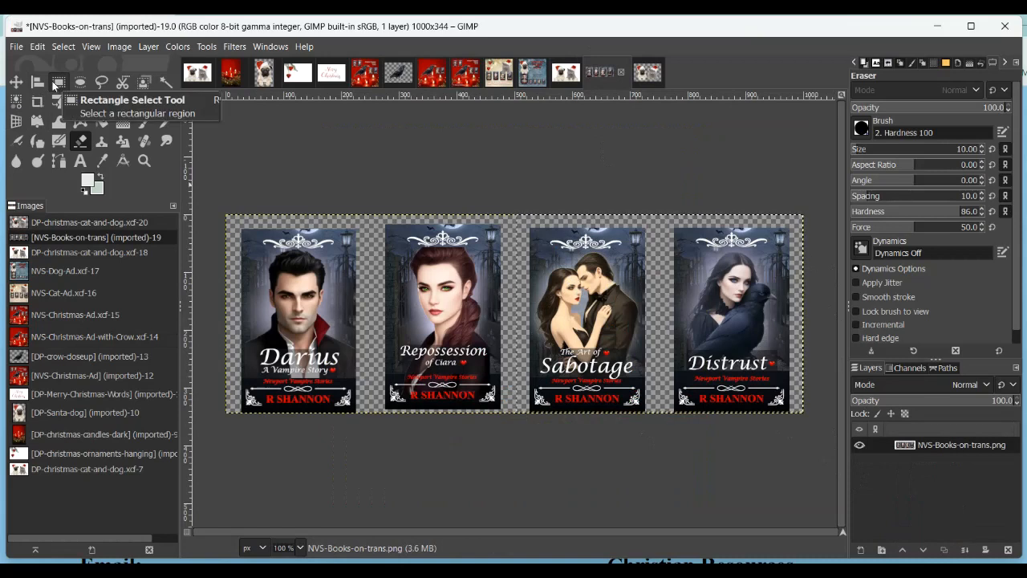
{"action": "left_click", "coordinate": [431, 74]}
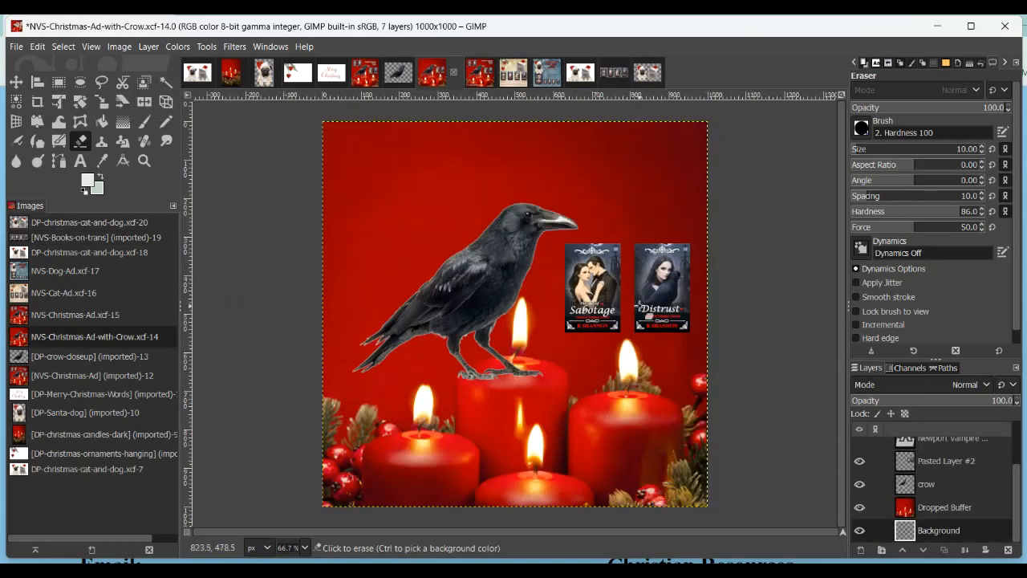
- Show the Newport Vampire text, Merry Christmas text and Darius-Clara layers in the crow ad
{"action": "scroll", "coordinate": [989, 481], "scroll_direction": "up", "scroll_amount": 2}
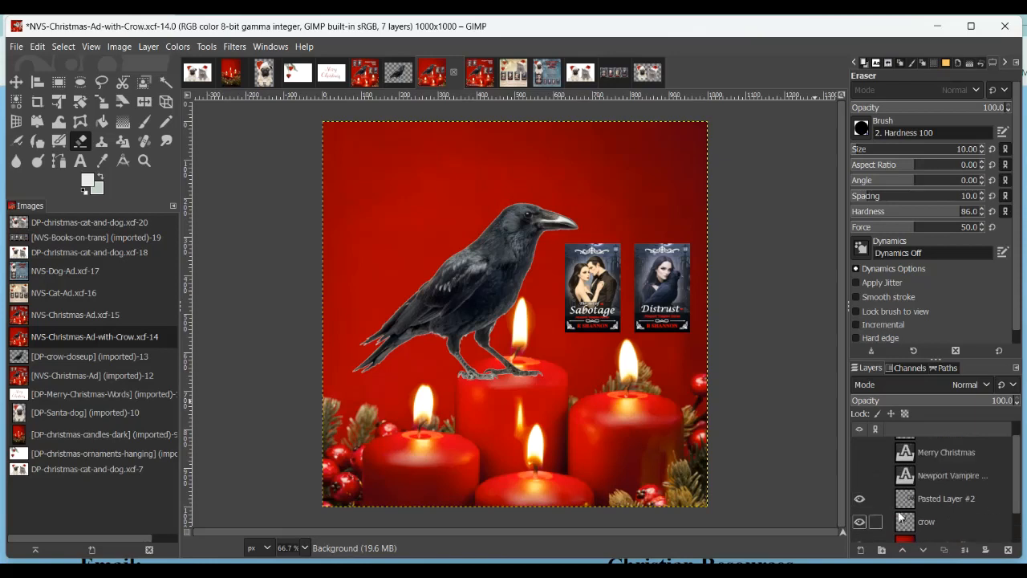
{"action": "left_click", "coordinate": [860, 477]}
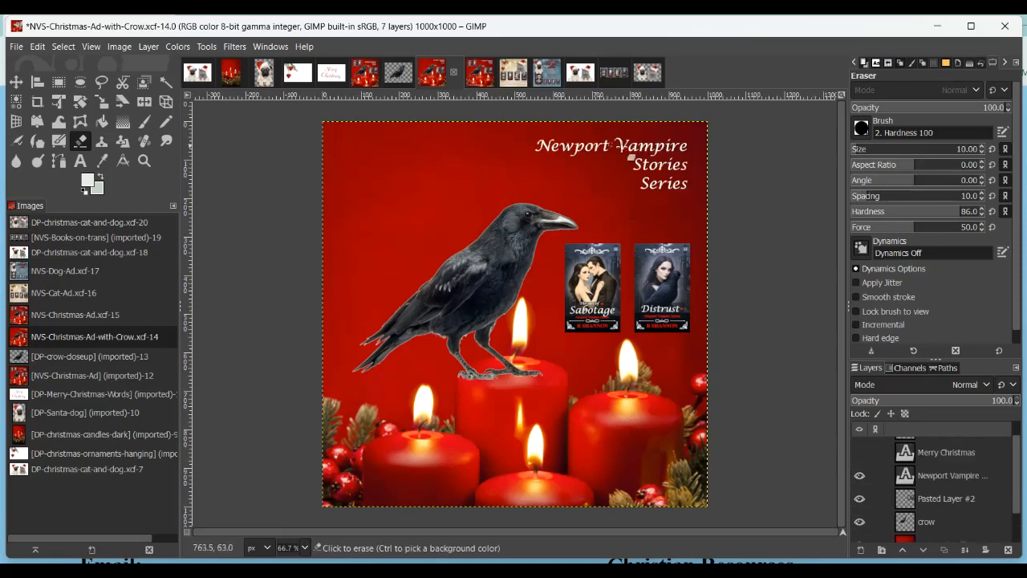
{"action": "scroll", "coordinate": [860, 473], "scroll_direction": "up", "scroll_amount": 1}
{"action": "left_click", "coordinate": [859, 471]}
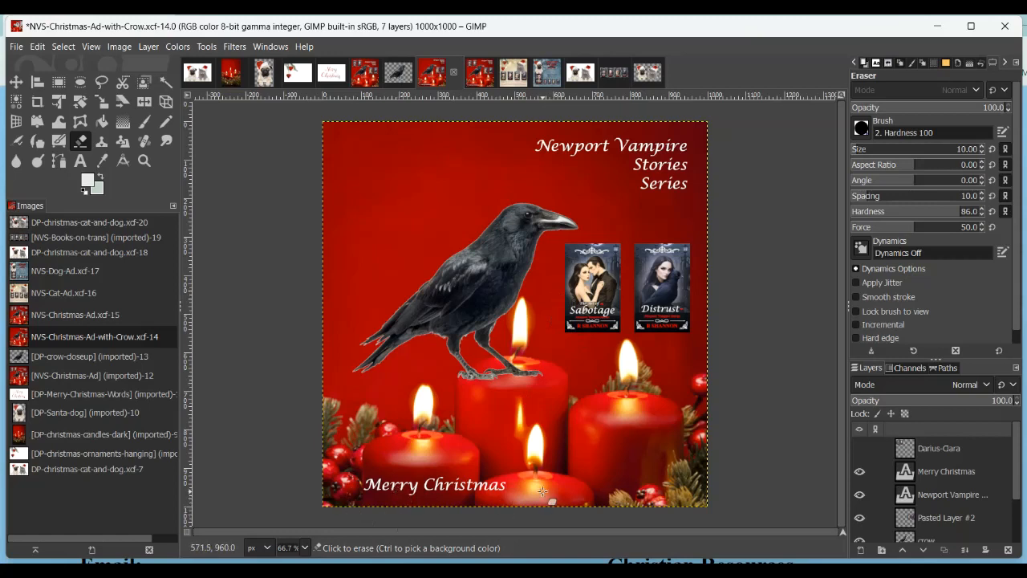
{"action": "left_click", "coordinate": [859, 449]}
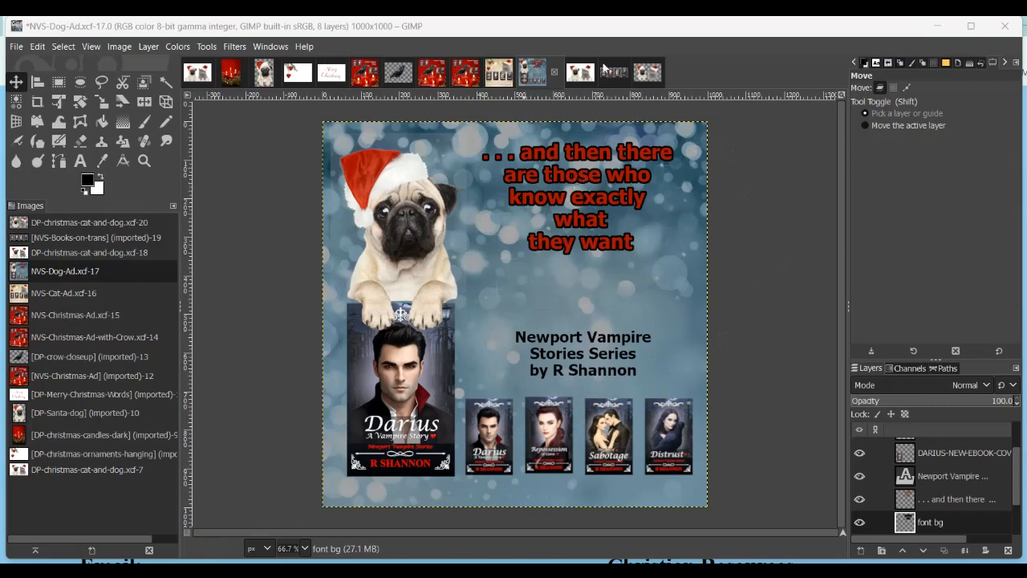
- In DP-christmas-cat-and-dog.xcf-18, delete the middle copy layer and compare the cutout layer with the original photo
{"action": "left_click", "coordinate": [565, 73]}
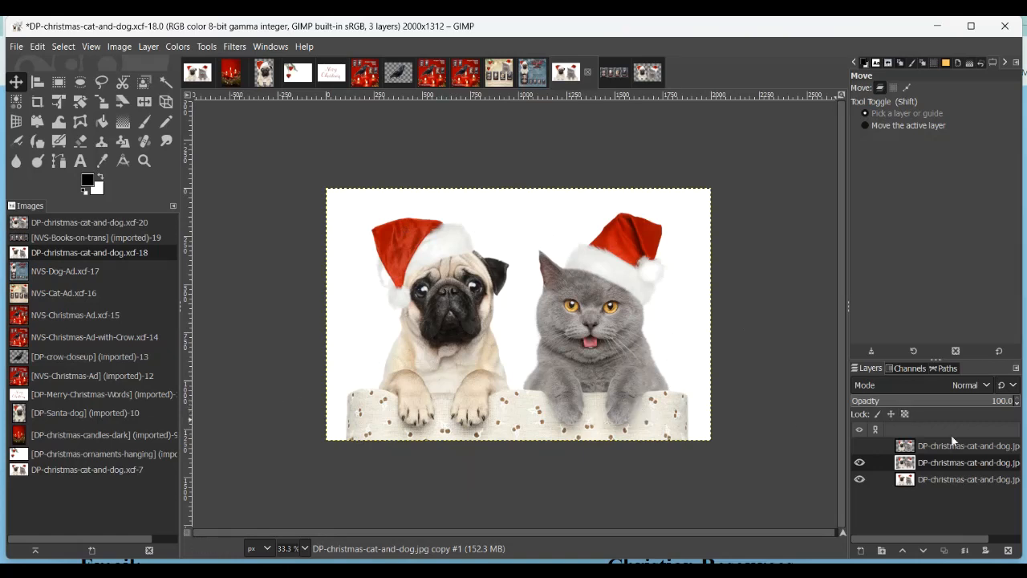
{"action": "left_click", "coordinate": [1008, 550]}
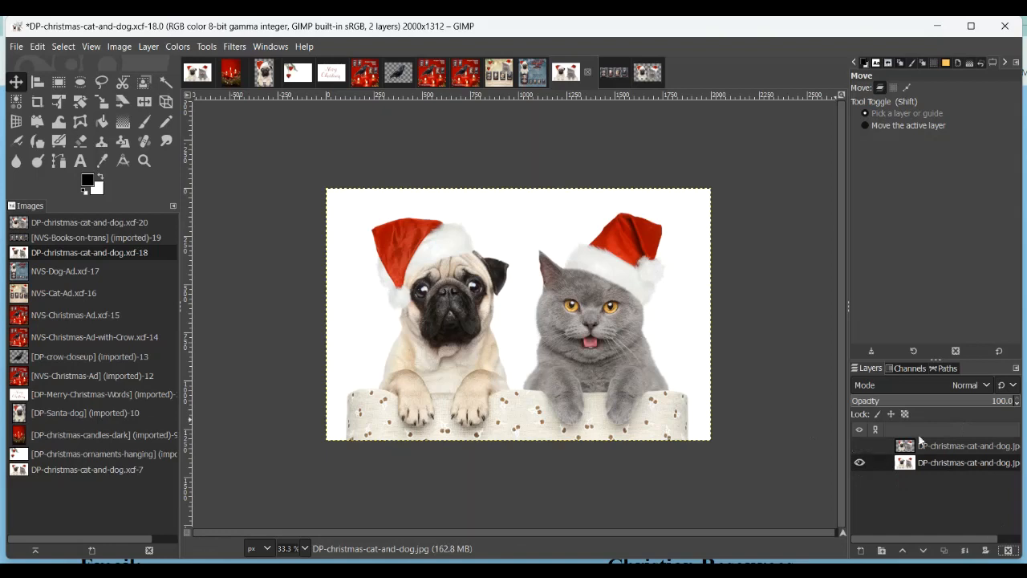
{"action": "left_click", "coordinate": [858, 463]}
{"action": "left_click", "coordinate": [859, 446]}
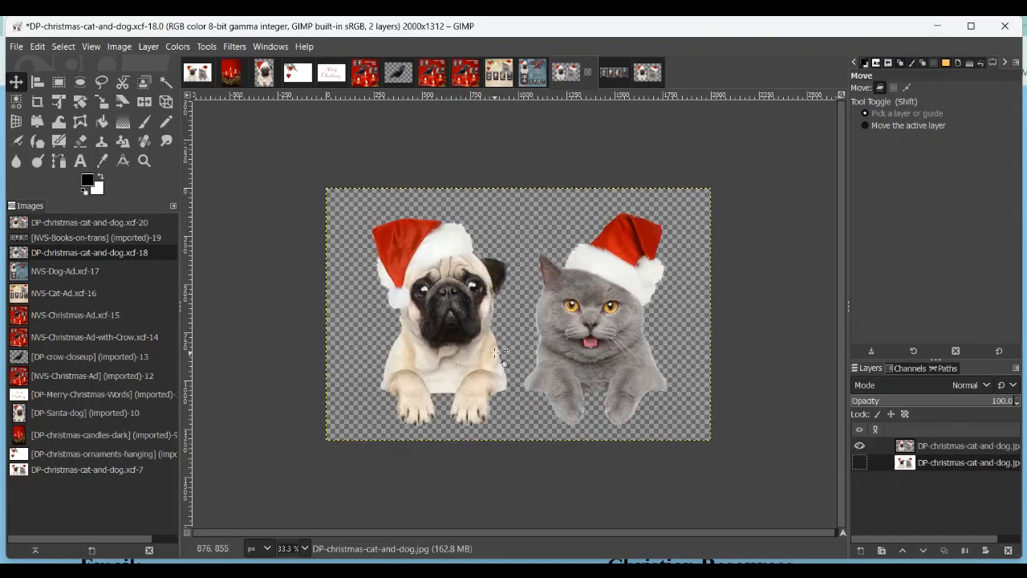
{"action": "left_click", "coordinate": [859, 446]}
{"action": "left_click", "coordinate": [859, 463]}
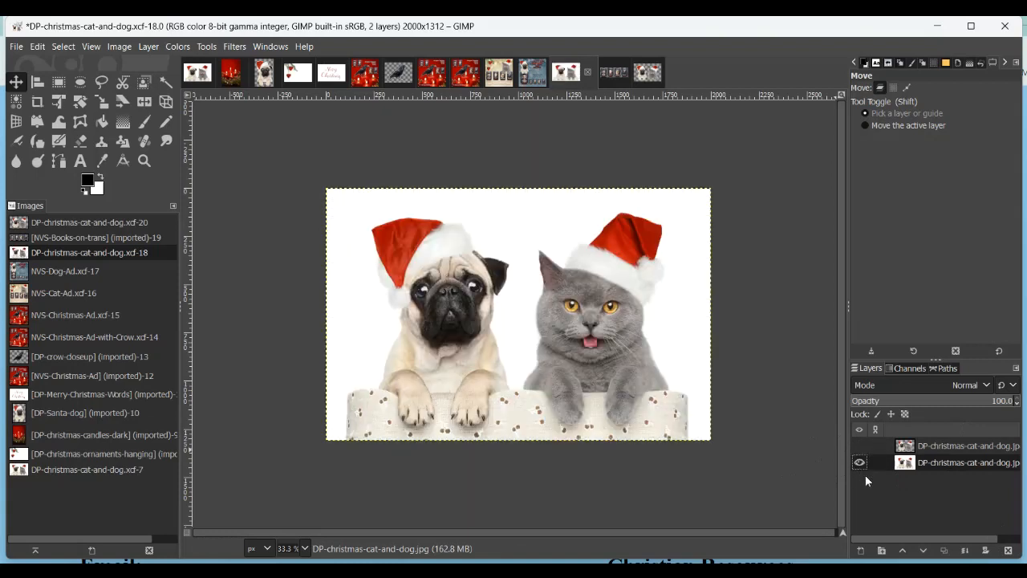
- Duplicate the original cat-and-dog photo layer and hide the original beneath the copy
{"action": "left_click", "coordinate": [944, 551]}
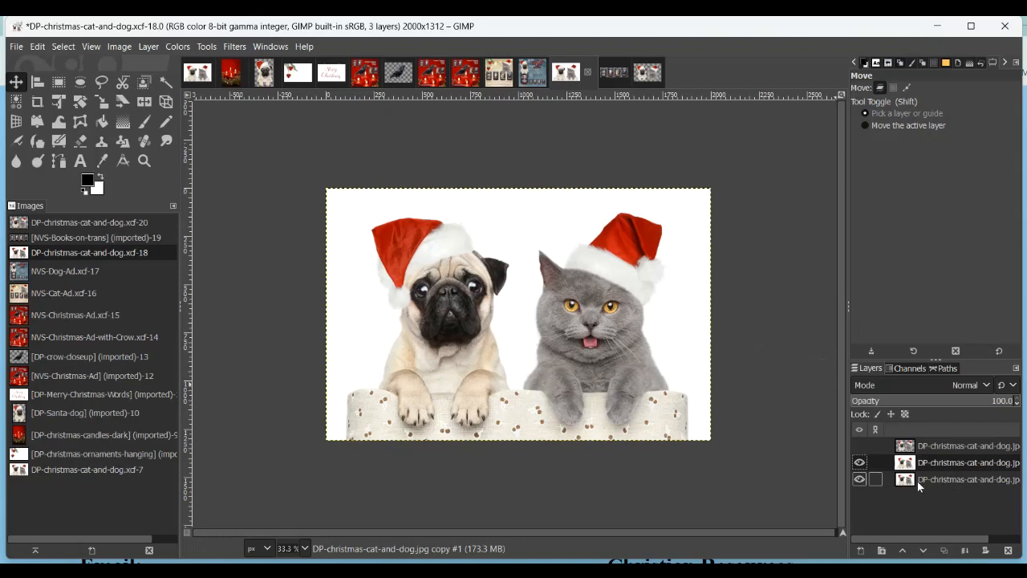
{"action": "left_click", "coordinate": [859, 479]}
- Try selecting the white background by color on the duplicate layer, and clear the selection
{"action": "left_click", "coordinate": [16, 102]}
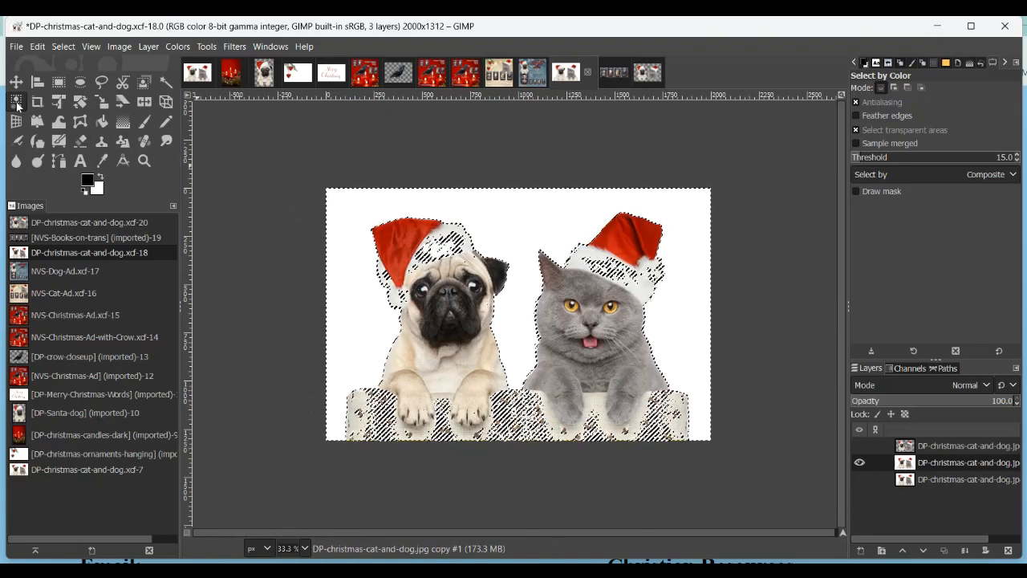
{"action": "left_click", "coordinate": [164, 79]}
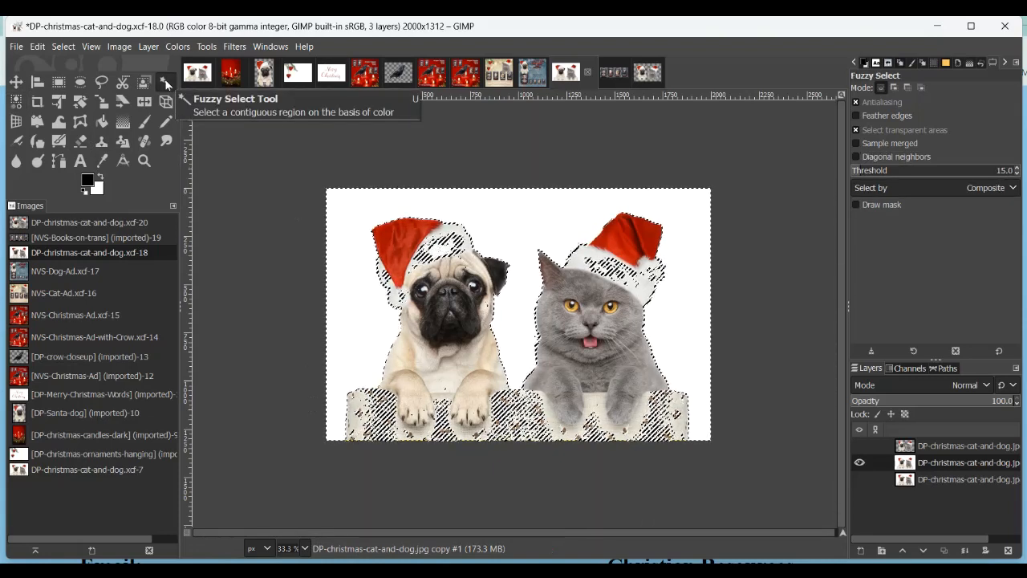
{"action": "left_click", "coordinate": [63, 47]}
{"action": "left_click", "coordinate": [74, 83]}
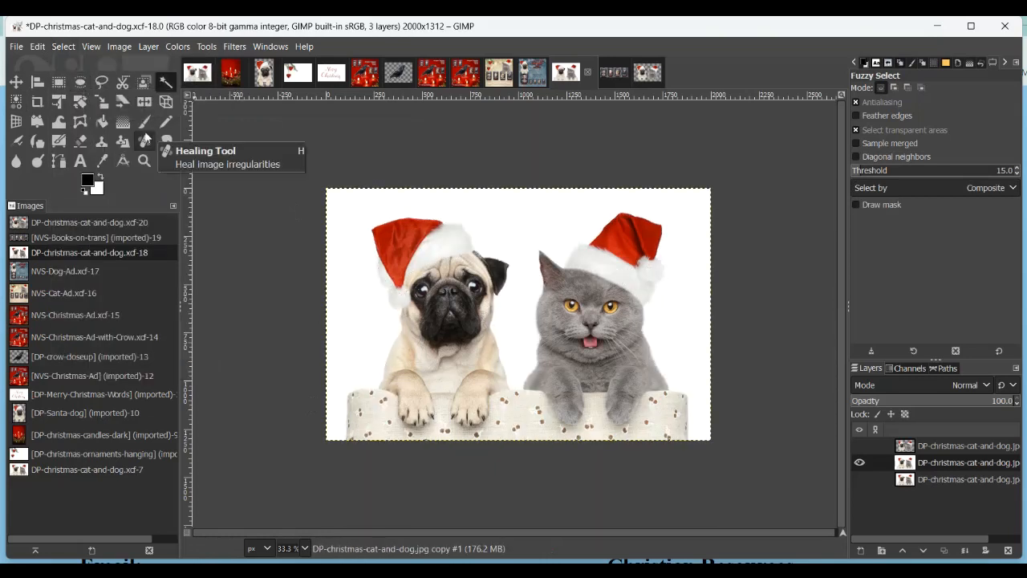
- Fuzzy-select the contiguous white background around the cat and dog, check the layer's alpha channel option, and delete the background
{"action": "left_click", "coordinate": [341, 211]}
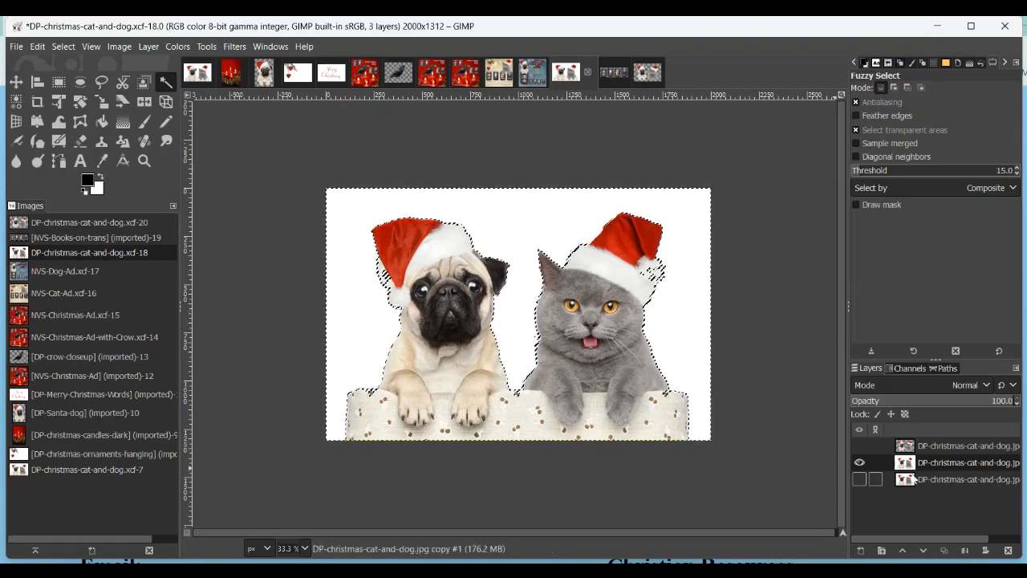
{"action": "right_click", "coordinate": [927, 466]}
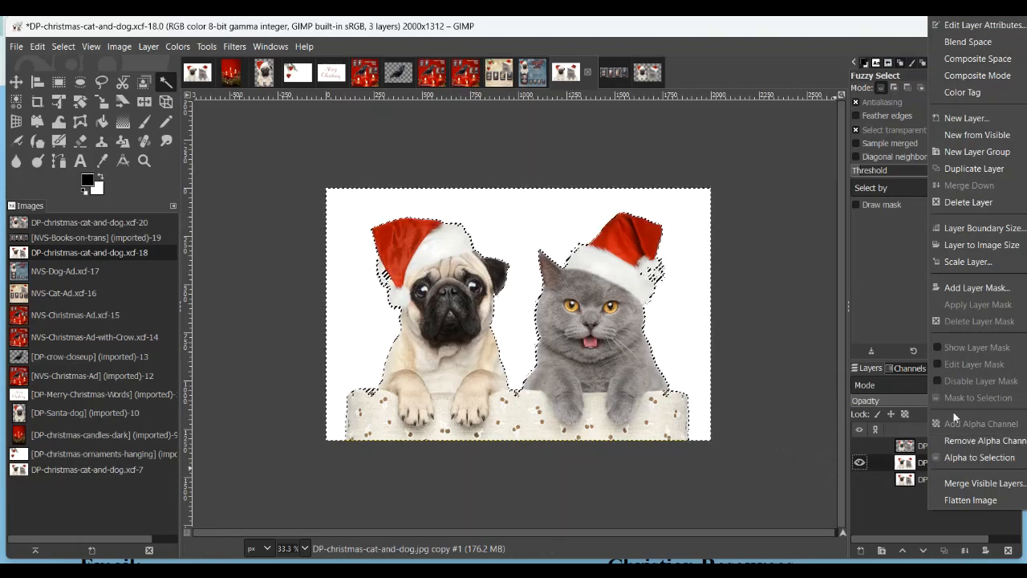
{"action": "left_click", "coordinate": [702, 289]}
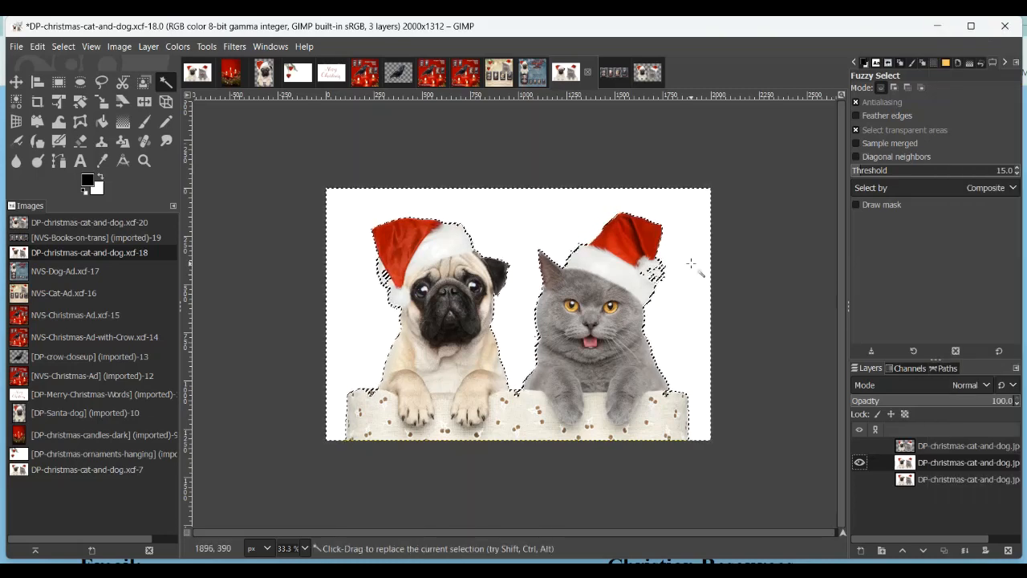
{"action": "key", "text": "Delete"}
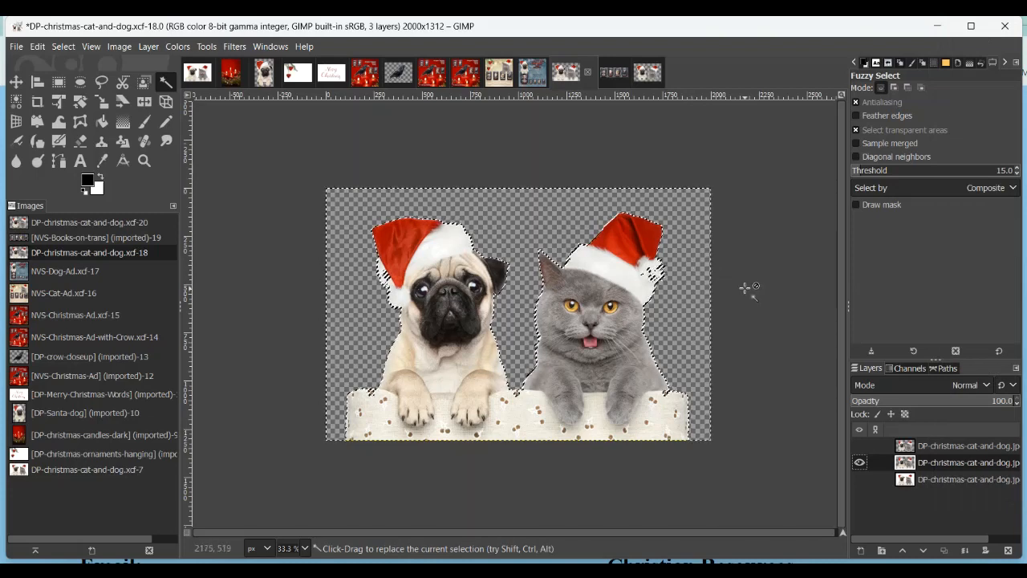
- Clear the selection and check the cutout up close around the pompom of the cat's Santa hat
{"action": "left_click", "coordinate": [53, 48]}
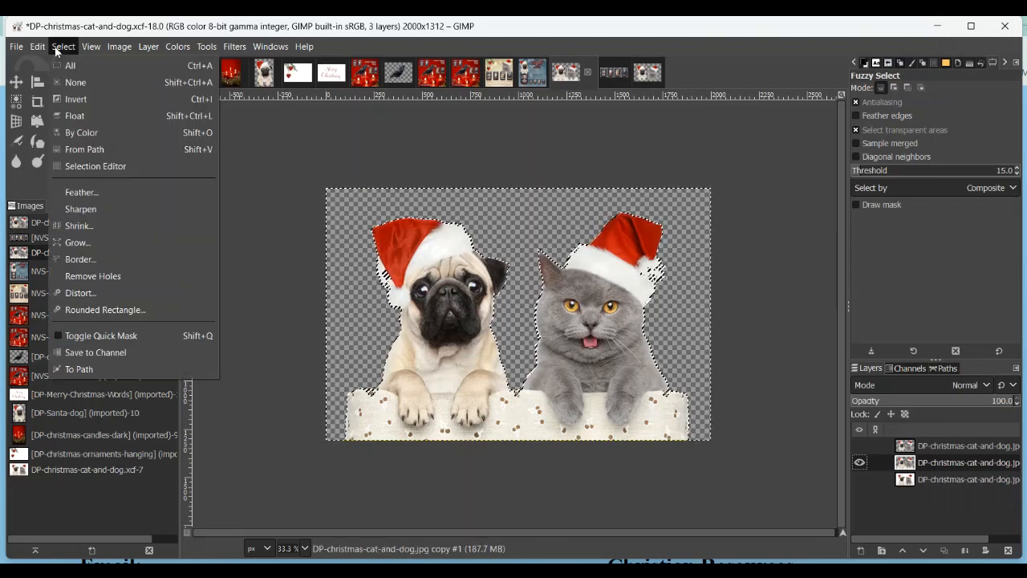
{"action": "left_click", "coordinate": [68, 82]}
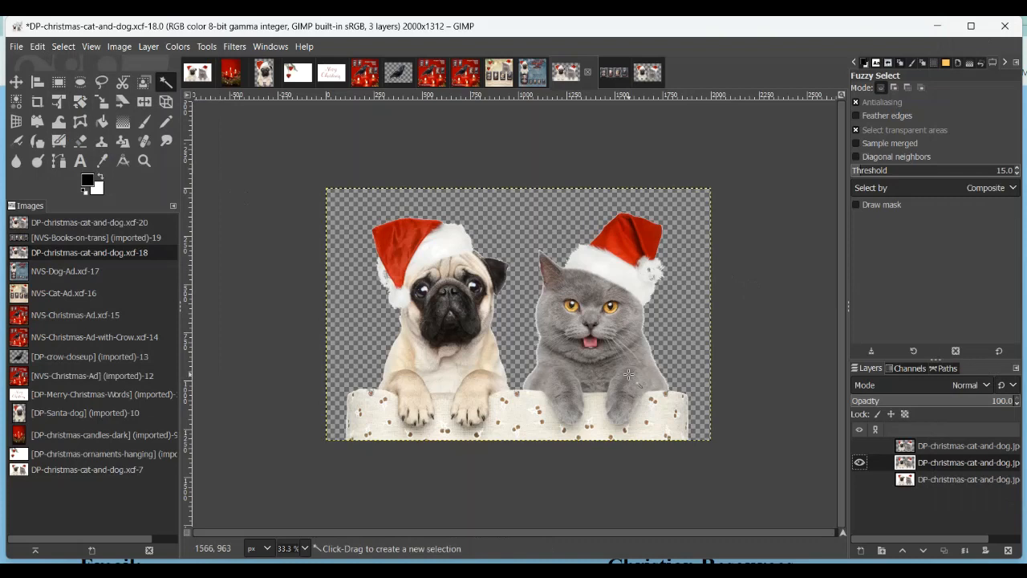
{"action": "scroll", "coordinate": [613, 377], "scroll_direction": "up", "scroll_amount": 3}
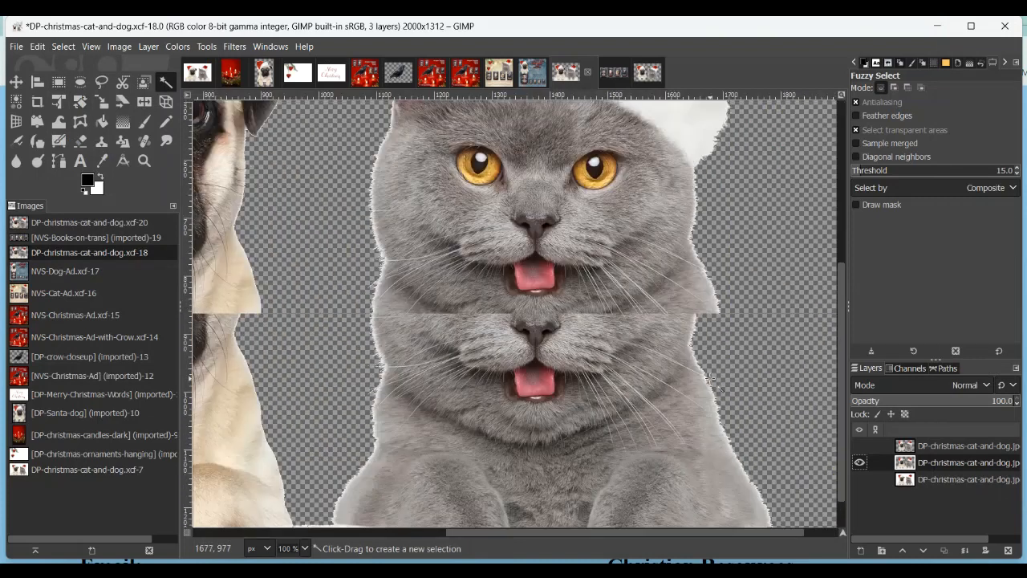
{"action": "scroll", "coordinate": [710, 378], "scroll_direction": "up", "scroll_amount": 3}
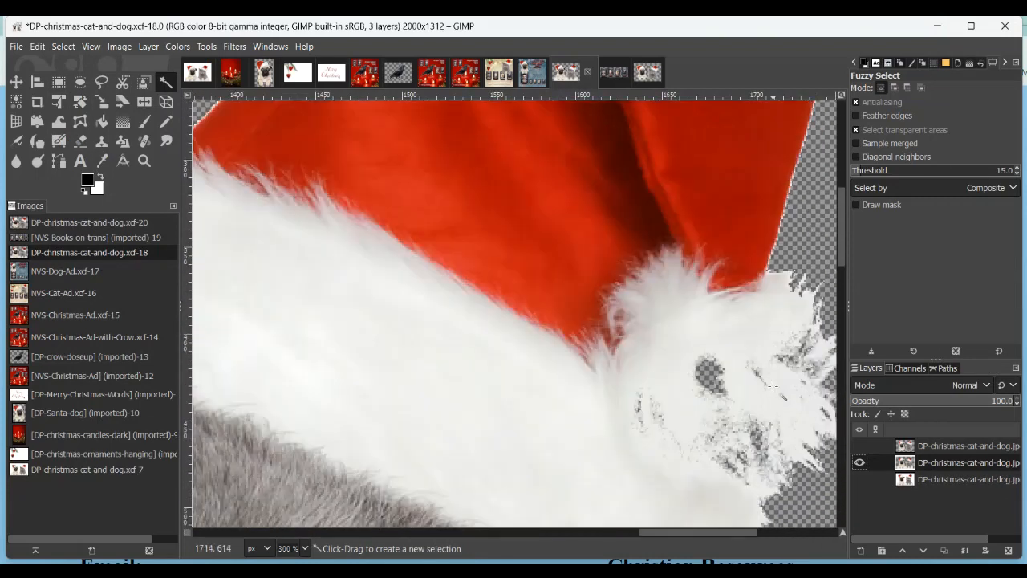
{"action": "left_click_drag", "start_coordinate": [673, 532], "coordinate": [694, 534]}
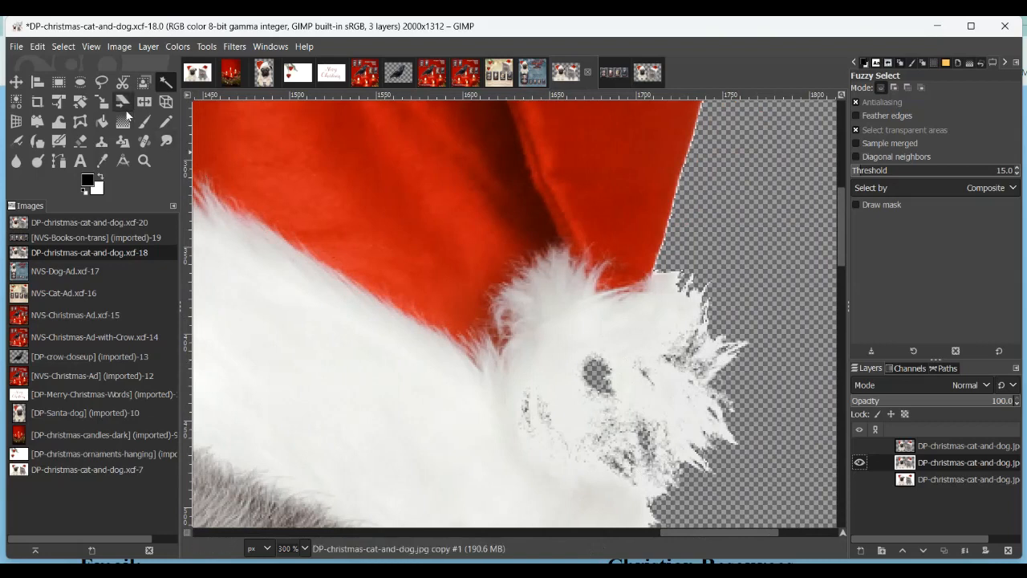
- With the Paintbrush, white foreground and hardness 32, paint over the transparent holes in the pompom of the cat's hat
{"action": "left_click", "coordinate": [97, 177]}
{"action": "left_click", "coordinate": [145, 124]}
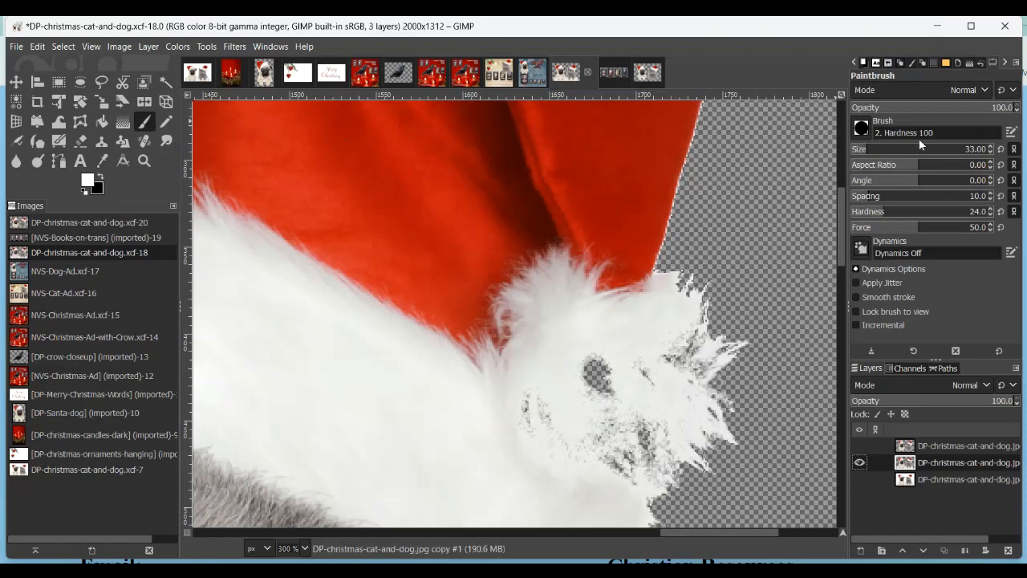
{"action": "left_click", "coordinate": [894, 211]}
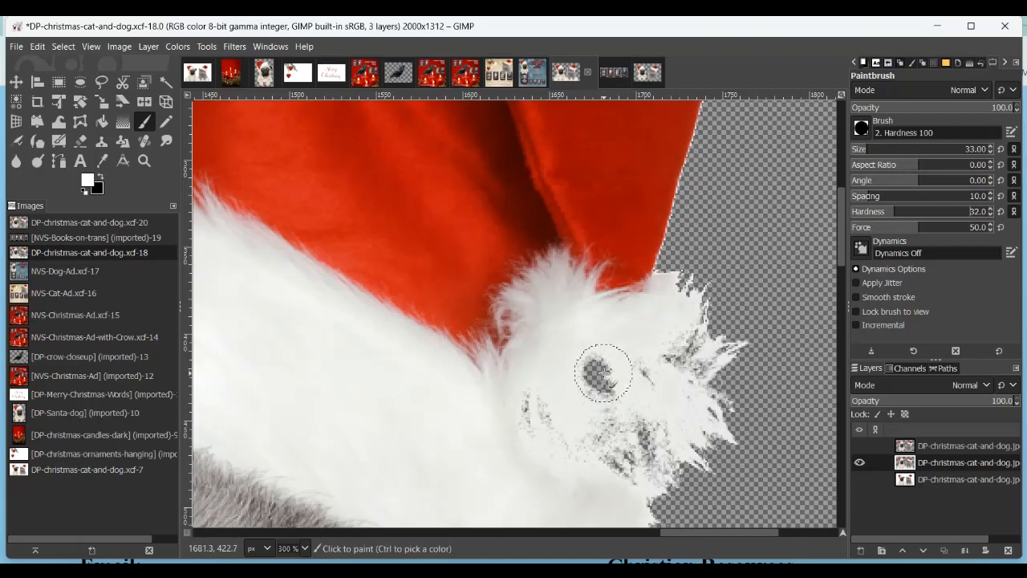
{"action": "mouse_move", "coordinate": [604, 372]}
{"action": "left_mouse_down"}
{"action": "mouse_move", "coordinate": [586, 367]}
{"action": "mouse_move", "coordinate": [643, 369]}
{"action": "mouse_move", "coordinate": [634, 442]}
{"action": "mouse_move", "coordinate": [623, 452]}
{"action": "mouse_move", "coordinate": [601, 436]}
{"action": "mouse_move", "coordinate": [672, 448]}
{"action": "mouse_move", "coordinate": [672, 339]}
{"action": "mouse_move", "coordinate": [693, 369]}
{"action": "mouse_move", "coordinate": [671, 402]}
{"action": "mouse_move", "coordinate": [653, 399]}
{"action": "left_mouse_up"}
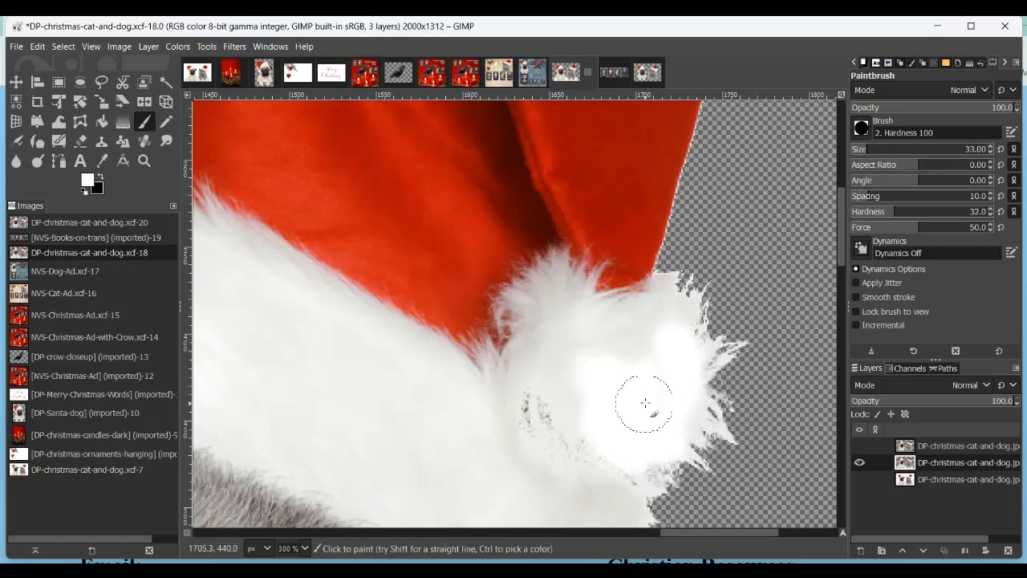
{"action": "mouse_move", "coordinate": [580, 412]}
{"action": "left_mouse_down"}
{"action": "mouse_move", "coordinate": [538, 413]}
{"action": "mouse_move", "coordinate": [533, 394]}
{"action": "mouse_move", "coordinate": [544, 425]}
{"action": "mouse_move", "coordinate": [538, 418]}
{"action": "mouse_move", "coordinate": [573, 394]}
{"action": "left_mouse_up"}
- Paint white over the holes in the white fur beside the dog's hat, reducing the brush size to 21 near the red fabric
{"action": "mouse_move", "coordinate": [688, 531]}
{"action": "left_mouse_down"}
{"action": "mouse_move", "coordinate": [492, 518]}
{"action": "mouse_move", "coordinate": [255, 526]}
{"action": "left_mouse_up"}
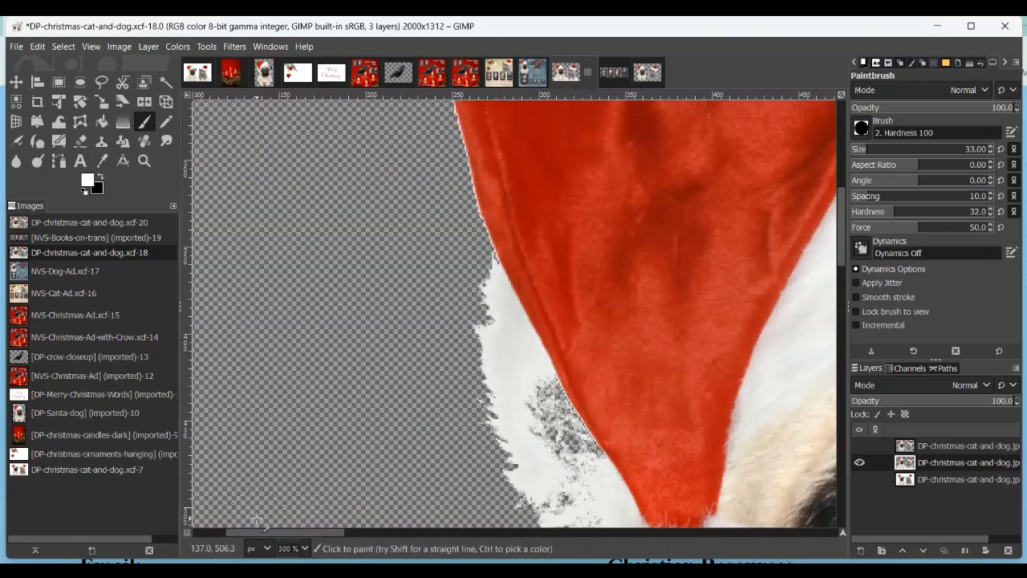
{"action": "mouse_move", "coordinate": [531, 462]}
{"action": "left_mouse_down"}
{"action": "mouse_move", "coordinate": [542, 409]}
{"action": "mouse_move", "coordinate": [528, 389]}
{"action": "mouse_move", "coordinate": [565, 459]}
{"action": "mouse_move", "coordinate": [529, 428]}
{"action": "left_mouse_up"}
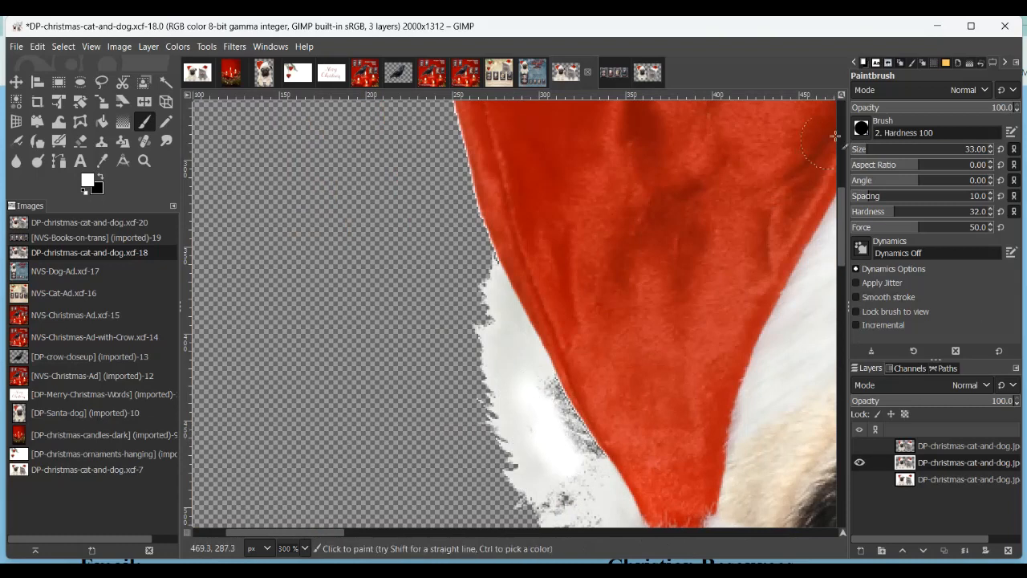
{"action": "key", "text": "bracketleft"}
{"action": "key", "text": "bracketleft"}
{"action": "key", "text": "bracketleft"}
{"action": "key", "text": "bracketleft"}
{"action": "key", "text": "bracketleft"}
{"action": "key", "text": "bracketleft"}
{"action": "key", "text": "bracketleft"}
{"action": "key", "text": "bracketleft"}
{"action": "key", "text": "bracketleft"}
{"action": "key", "text": "bracketleft"}
{"action": "key", "text": "bracketleft"}
{"action": "key", "text": "bracketleft"}
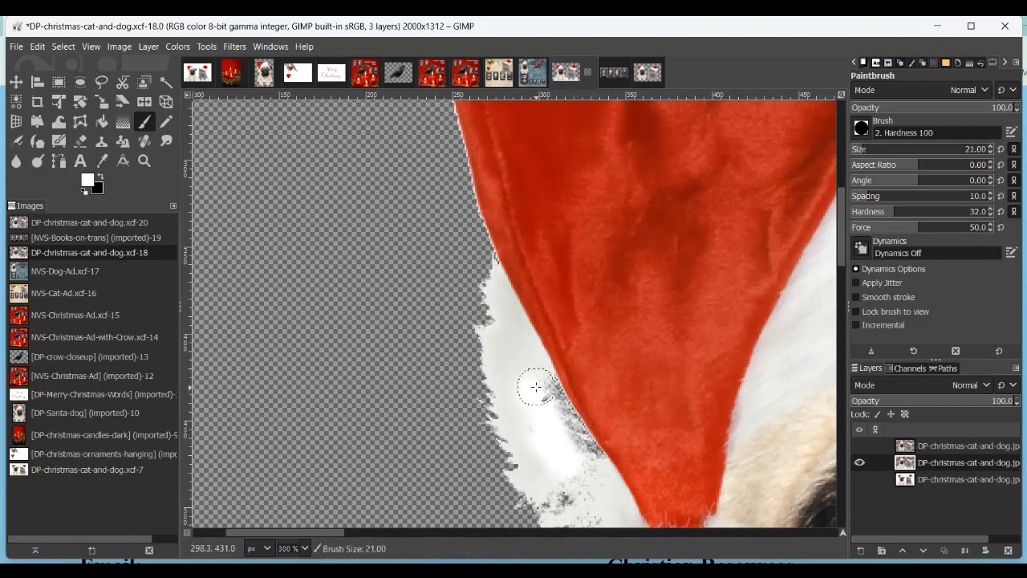
{"action": "mouse_move", "coordinate": [559, 411]}
{"action": "left_mouse_down"}
{"action": "mouse_move", "coordinate": [589, 469]}
{"action": "mouse_move", "coordinate": [563, 503]}
{"action": "mouse_move", "coordinate": [546, 499]}
{"action": "mouse_move", "coordinate": [559, 464]}
{"action": "mouse_move", "coordinate": [536, 380]}
{"action": "mouse_move", "coordinate": [573, 477]}
{"action": "mouse_move", "coordinate": [600, 506]}
{"action": "mouse_move", "coordinate": [587, 458]}
{"action": "left_mouse_up"}
- Examine the whole cutout and the edges of the patterned fabric beneath the cat's and dog's paws
{"action": "key", "text": "ctrl+shift+j"}
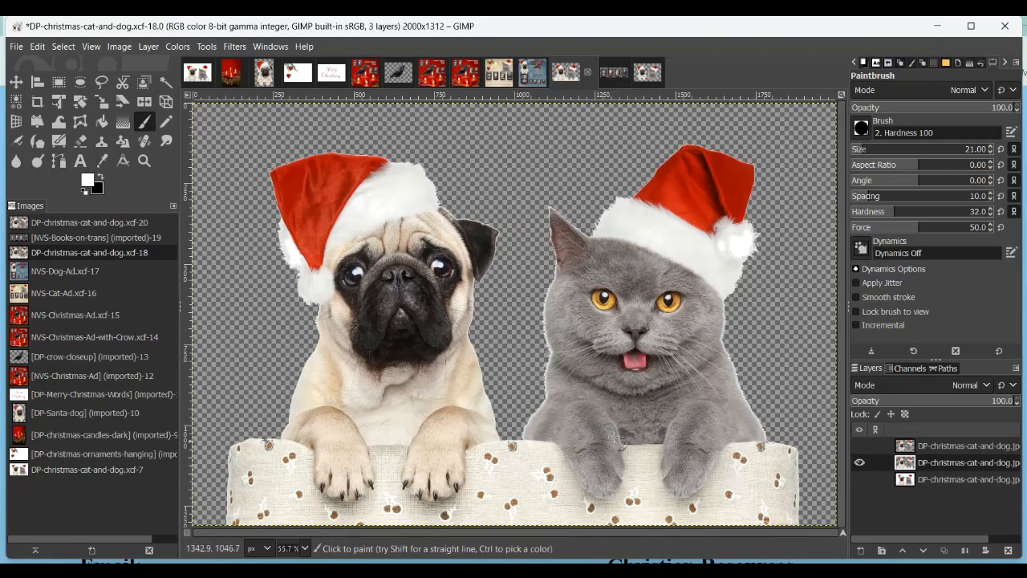
{"action": "scroll", "coordinate": [489, 449], "scroll_direction": "up", "scroll_amount": 1}
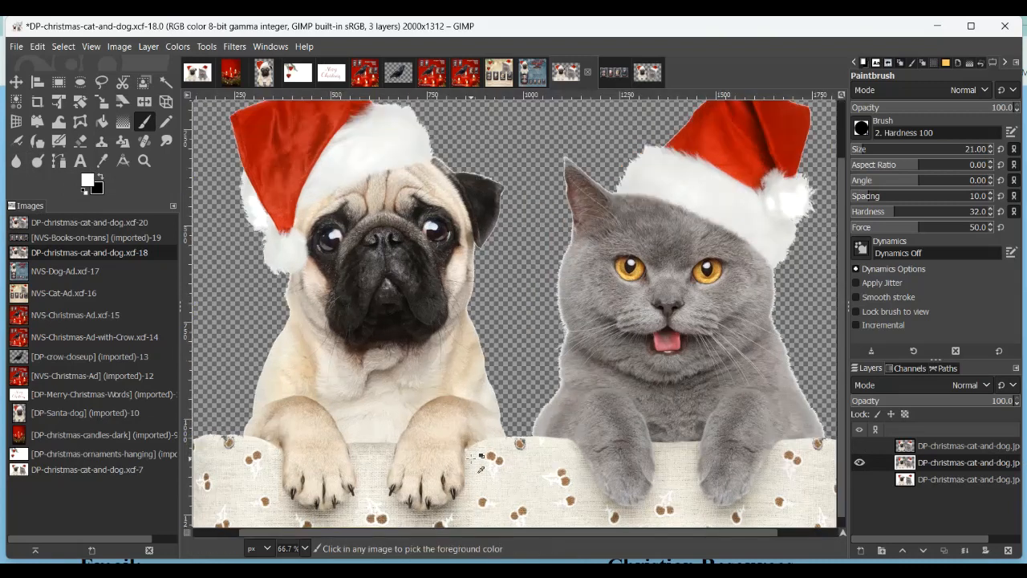
{"action": "scroll", "coordinate": [480, 461], "scroll_direction": "down", "scroll_amount": 2}
{"action": "scroll", "coordinate": [479, 461], "scroll_direction": "up", "scroll_amount": 4}
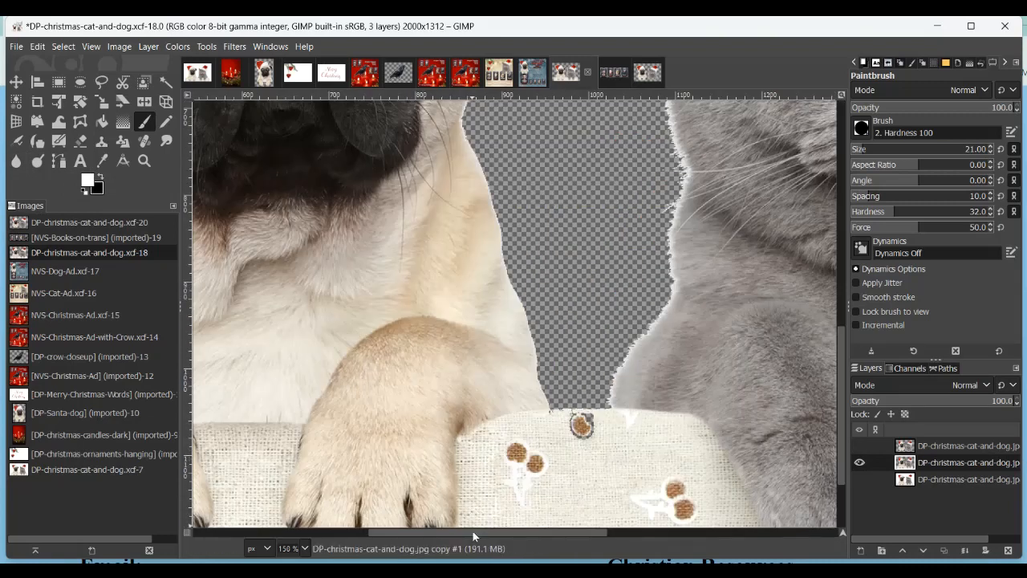
{"action": "left_click_drag", "start_coordinate": [473, 531], "coordinate": [341, 530]}
{"action": "scroll", "coordinate": [341, 530], "scroll_direction": "left", "scroll_amount": 1}
{"action": "scroll", "coordinate": [340, 534], "scroll_direction": "left", "scroll_amount": 1}
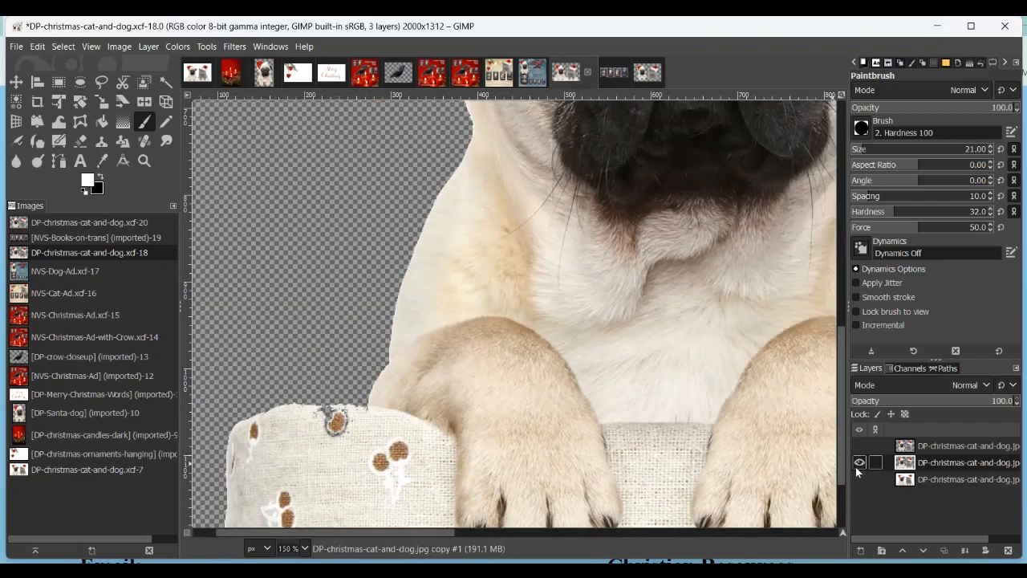
{"action": "scroll", "coordinate": [840, 466], "scroll_direction": "down", "scroll_amount": 3}
{"action": "scroll", "coordinate": [281, 527], "scroll_direction": "left", "scroll_amount": 1}
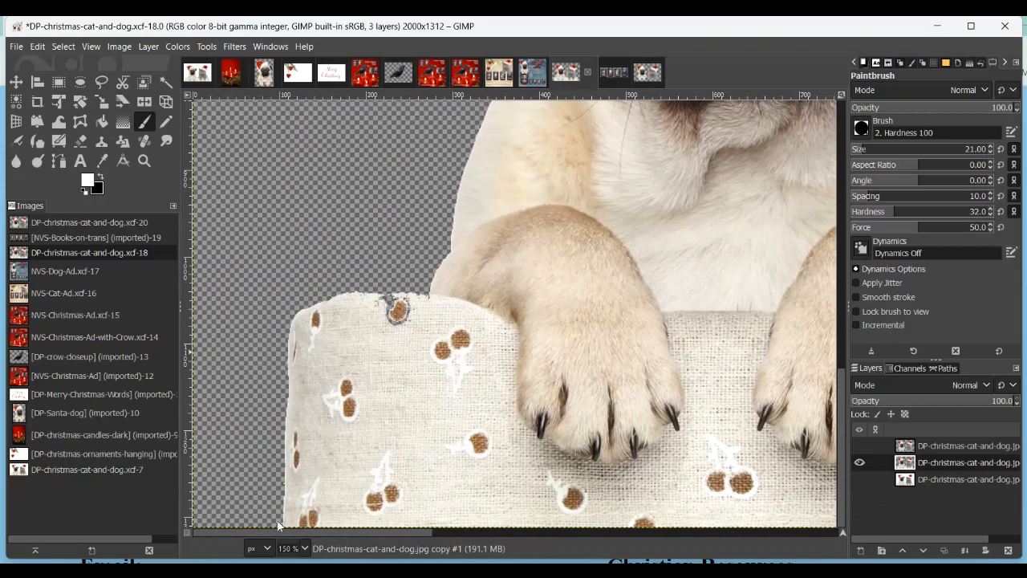
- Start a path with the Paths tool at the image's lower edge, following the fabric's outer side up around its corner
{"action": "left_click", "coordinate": [59, 160]}
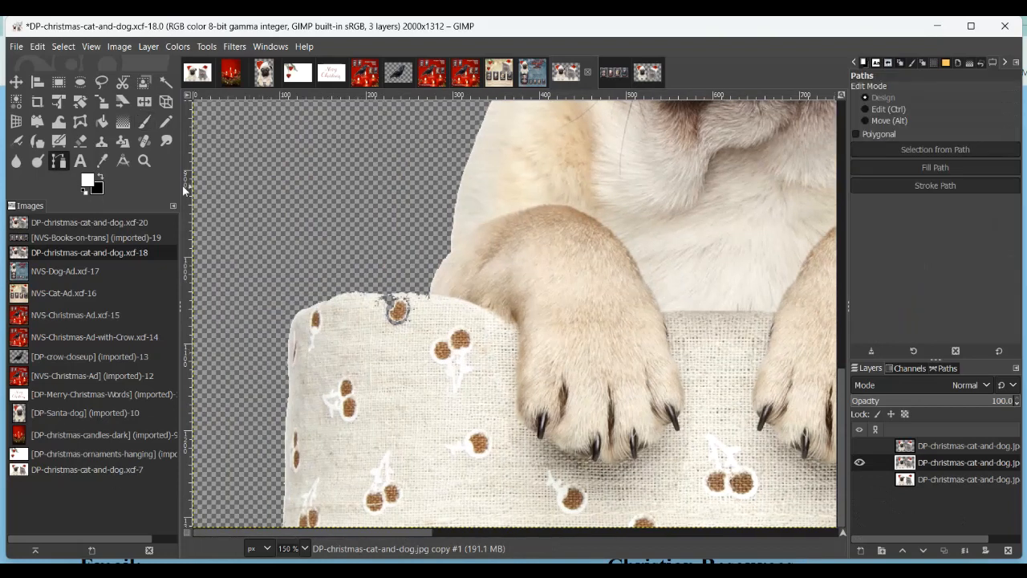
{"action": "left_click", "coordinate": [278, 525]}
{"action": "left_click", "coordinate": [272, 455]}
{"action": "left_click", "coordinate": [278, 391]}
{"action": "left_click", "coordinate": [277, 330]}
{"action": "left_click", "coordinate": [292, 300]}
{"action": "left_click", "coordinate": [315, 291]}
- Continue the path along the top edge of the fabric until it meets the dog's outer paw
{"action": "left_click_drag", "start_coordinate": [338, 285], "coordinate": [363, 282]}
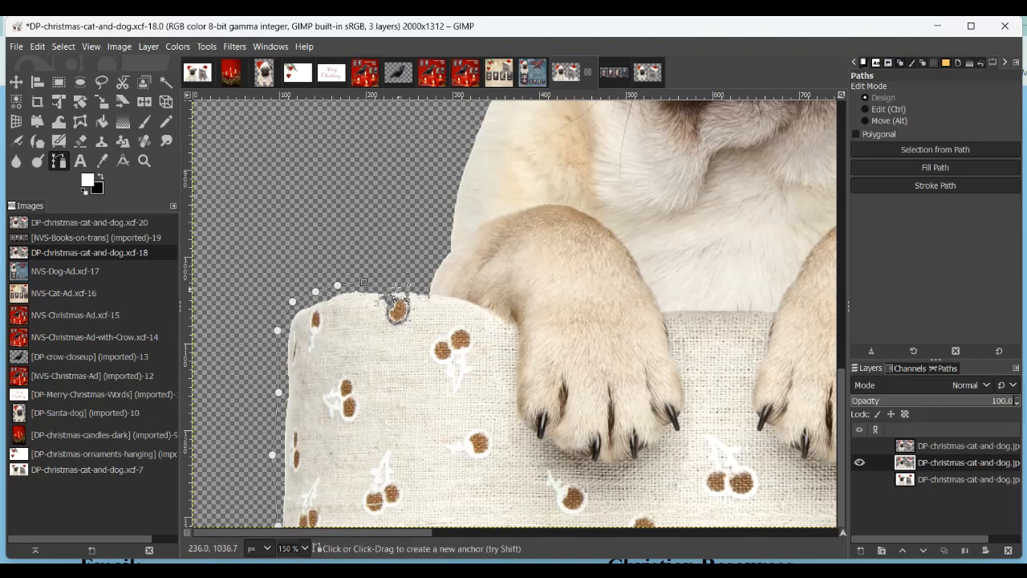
{"action": "left_click_drag", "start_coordinate": [382, 282], "coordinate": [408, 286]}
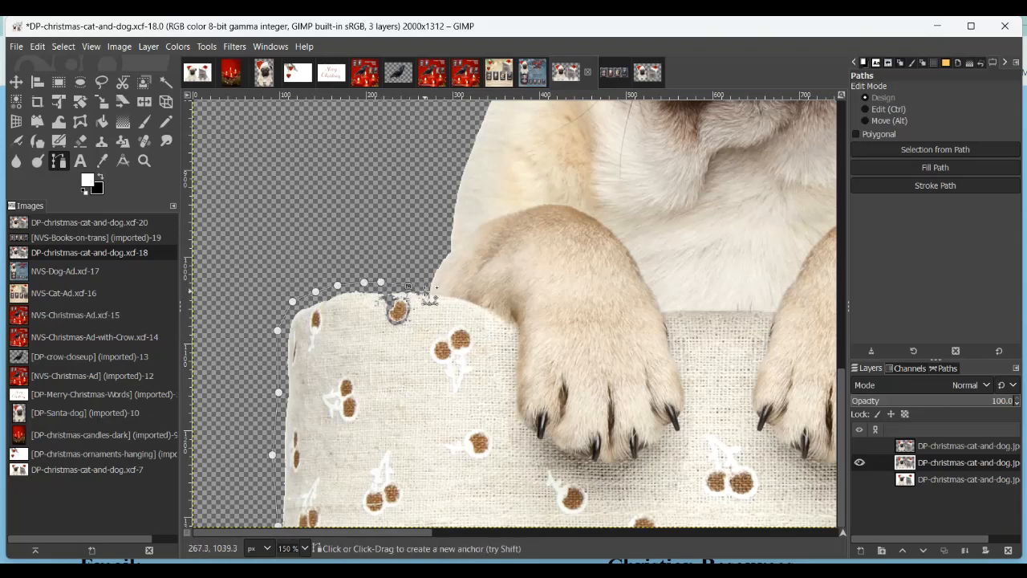
{"action": "left_click", "coordinate": [429, 293]}
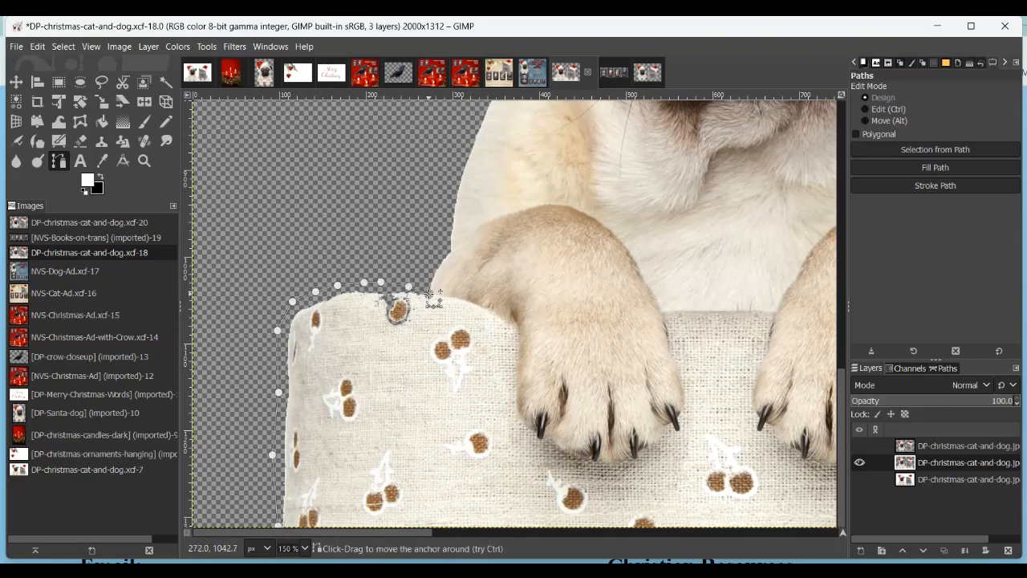
{"action": "left_click", "coordinate": [450, 296]}
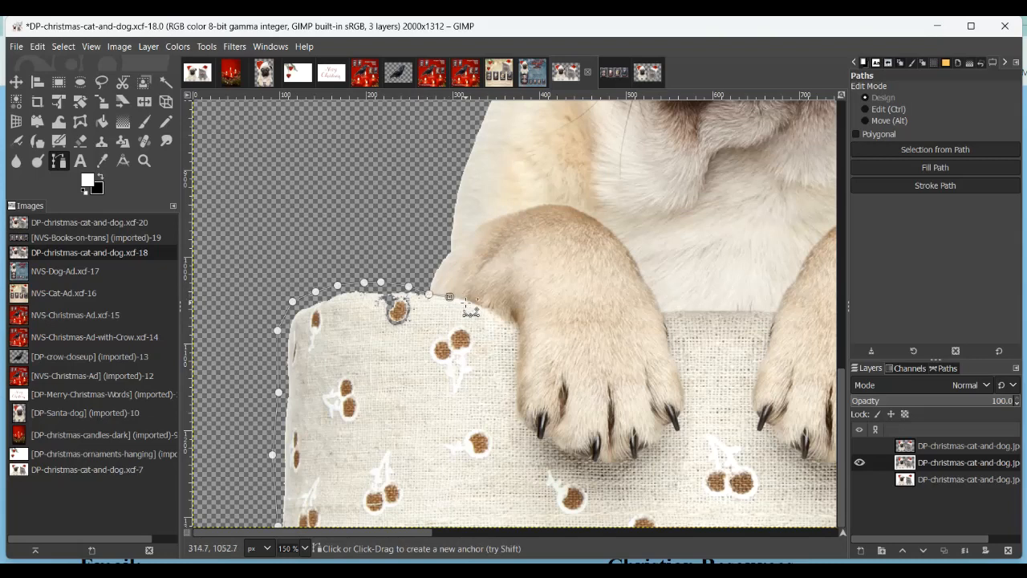
{"action": "left_click", "coordinate": [466, 301]}
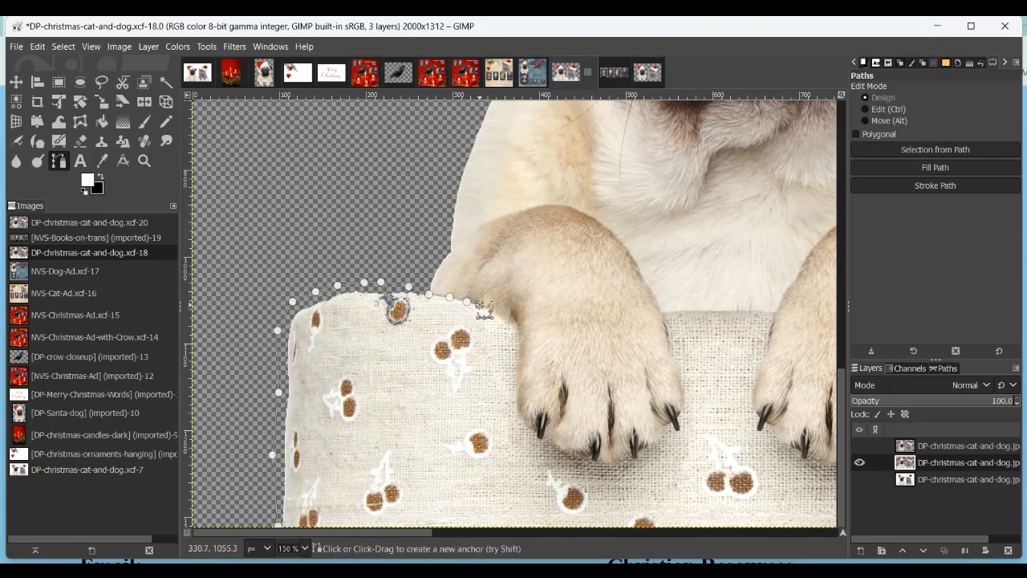
{"action": "left_click", "coordinate": [493, 311]}
{"action": "left_click", "coordinate": [501, 319]}
{"action": "left_click", "coordinate": [511, 322]}
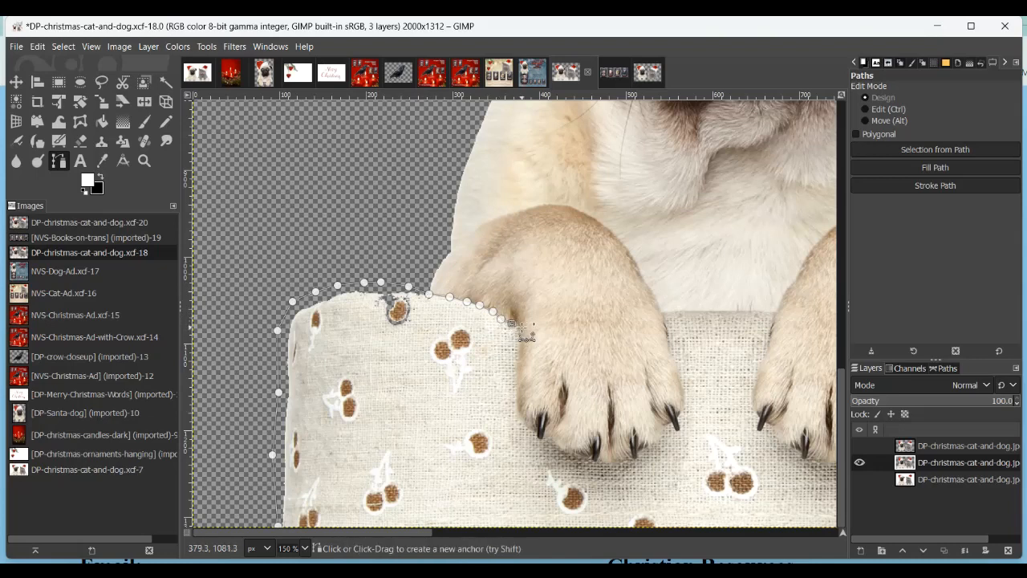
- Extend the path down the outer side of the dog's paw to just above the first claw
{"action": "left_click", "coordinate": [518, 330]}
{"action": "left_click", "coordinate": [516, 350]}
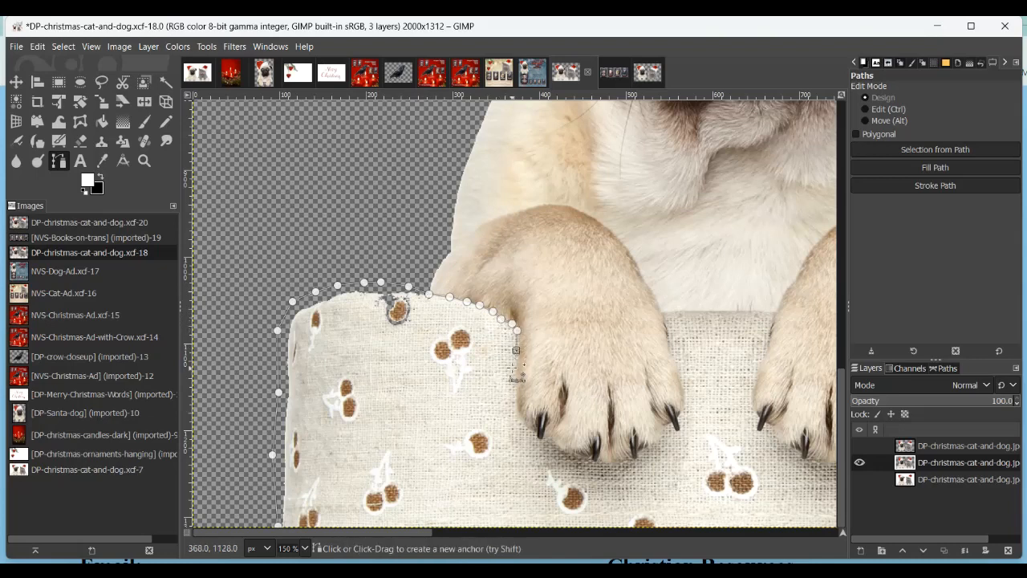
{"action": "left_click", "coordinate": [515, 370]}
{"action": "left_click", "coordinate": [514, 391]}
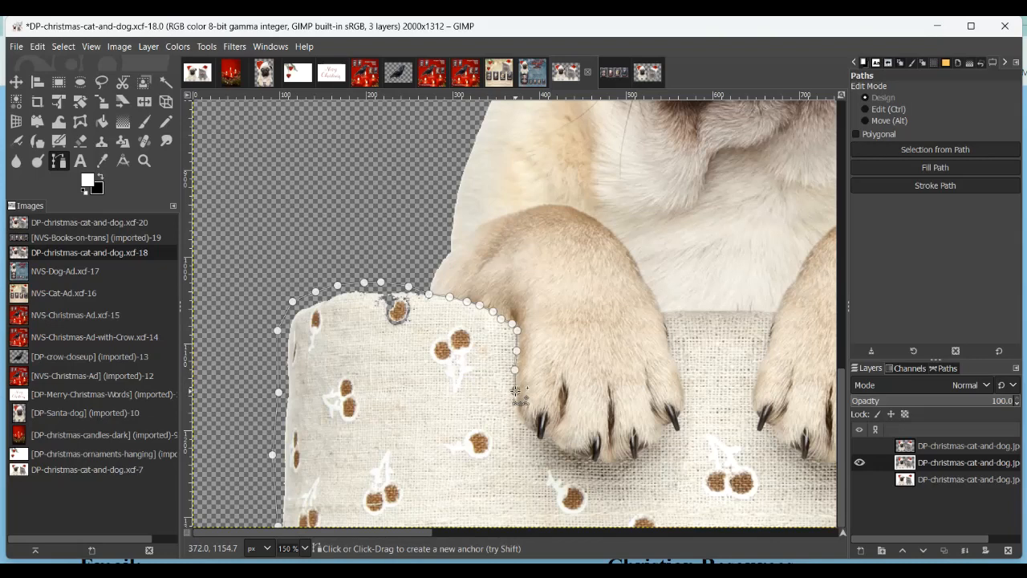
{"action": "left_click", "coordinate": [514, 408]}
- Trace the path closely beneath the dog's toes and claws to the inner side of the paw
{"action": "left_click", "coordinate": [525, 425]}
{"action": "left_click", "coordinate": [542, 443]}
{"action": "left_click", "coordinate": [546, 435]}
{"action": "left_click", "coordinate": [553, 446]}
{"action": "left_click", "coordinate": [568, 455]}
{"action": "left_click", "coordinate": [588, 454]}
{"action": "left_click", "coordinate": [594, 465]}
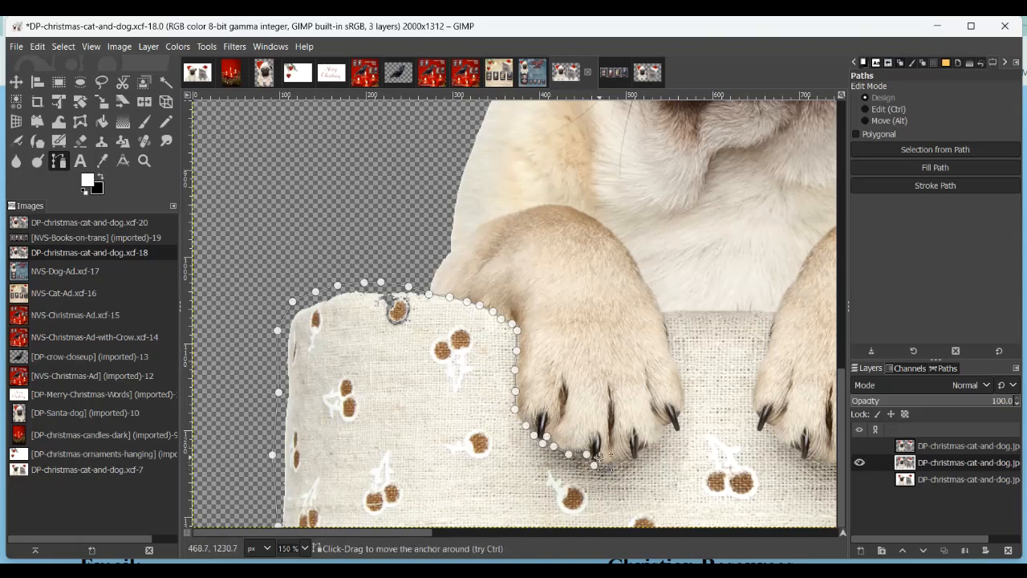
{"action": "left_click", "coordinate": [604, 464]}
{"action": "left_click", "coordinate": [618, 457]}
{"action": "left_click", "coordinate": [628, 454]}
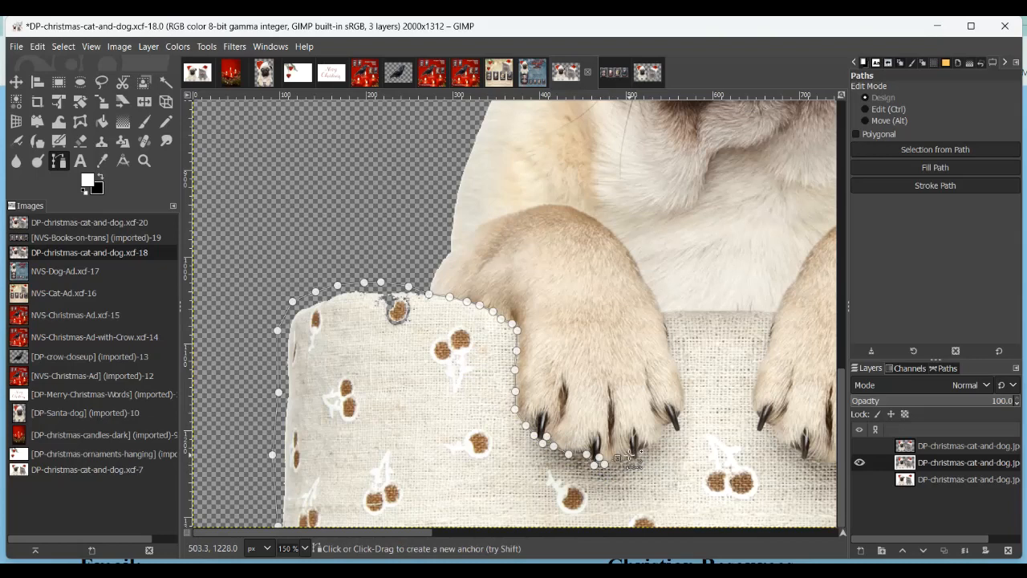
{"action": "left_click", "coordinate": [637, 455]}
{"action": "left_click", "coordinate": [647, 445]}
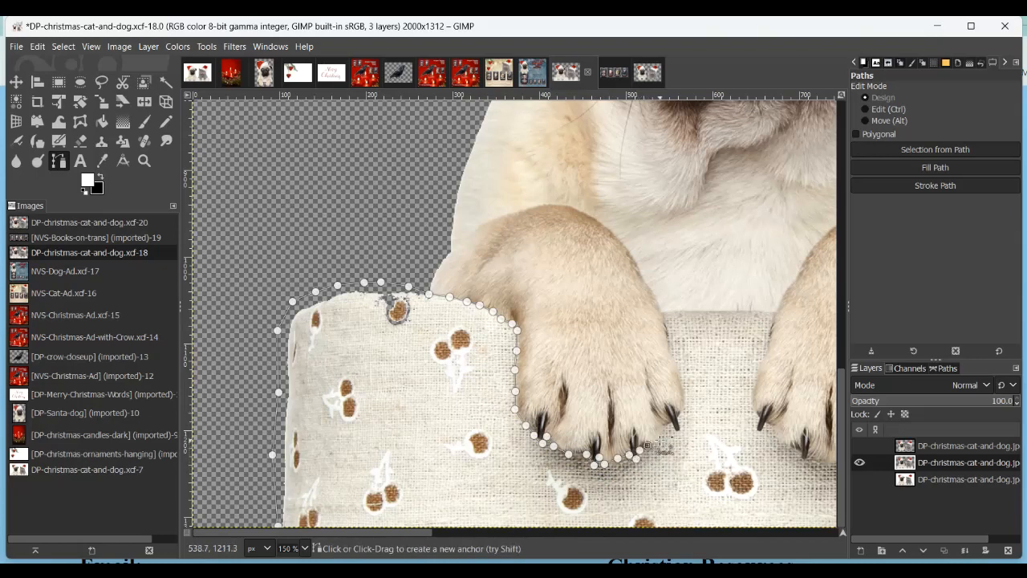
{"action": "left_click", "coordinate": [660, 437]}
{"action": "left_click", "coordinate": [672, 424]}
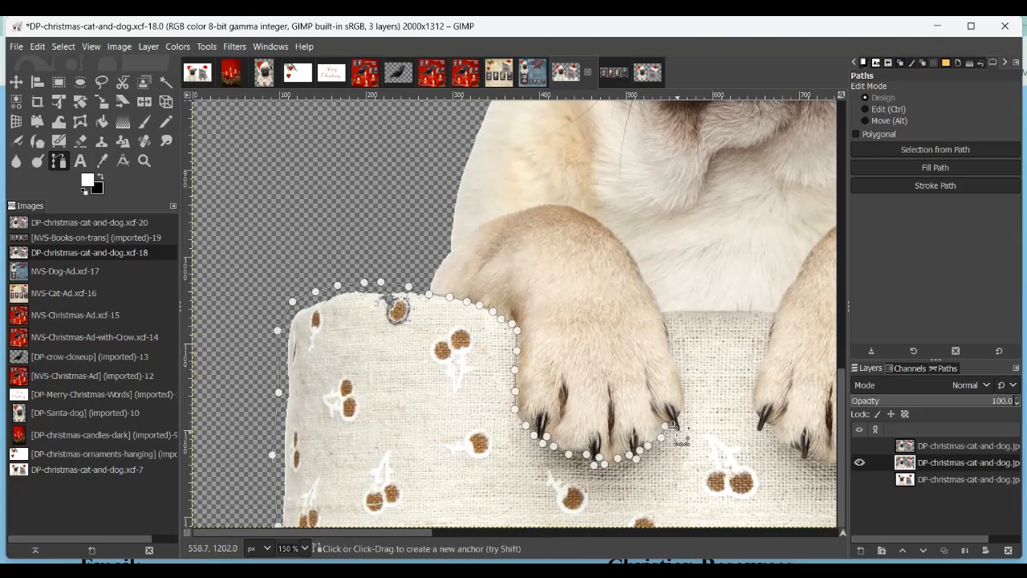
- Run the path up the paw's inner side, across the fabric's top and down to the image's lower edge, closing it at the first anchor
{"action": "left_click", "coordinate": [684, 407]}
{"action": "left_click", "coordinate": [682, 384]}
{"action": "left_click", "coordinate": [674, 361]}
{"action": "left_click", "coordinate": [669, 346]}
{"action": "left_click", "coordinate": [666, 331]}
{"action": "left_click", "coordinate": [660, 311]}
{"action": "left_click", "coordinate": [724, 311]}
{"action": "left_click", "coordinate": [721, 525]}
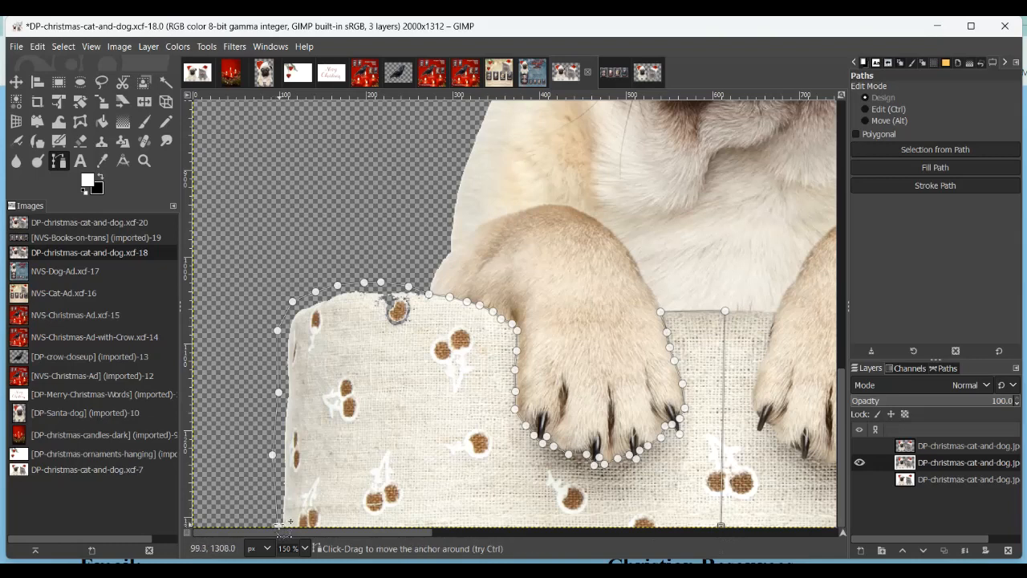
{"action": "key", "text": "ctrl"}
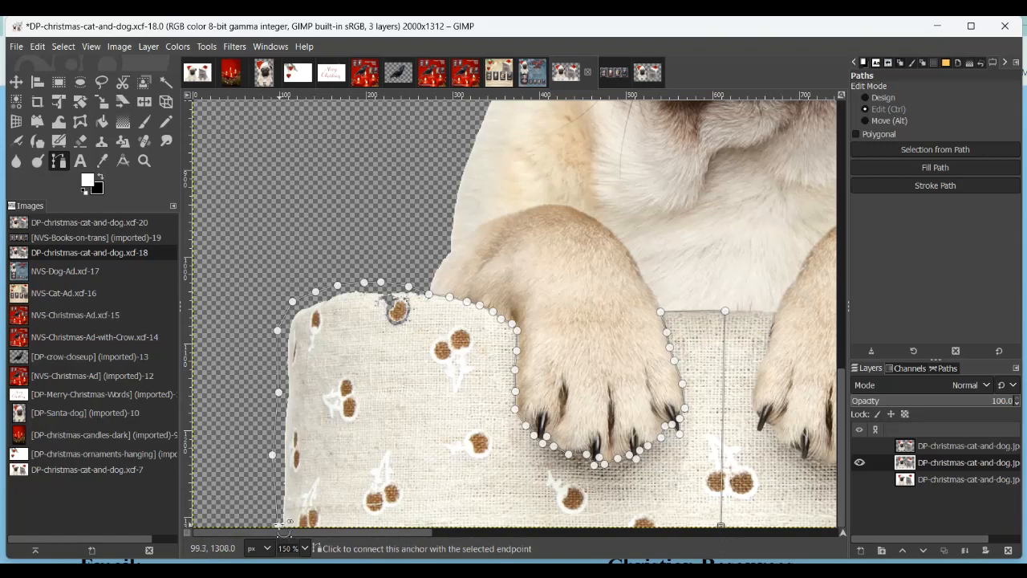
{"action": "left_click", "coordinate": [278, 526], "text": "ctrl"}
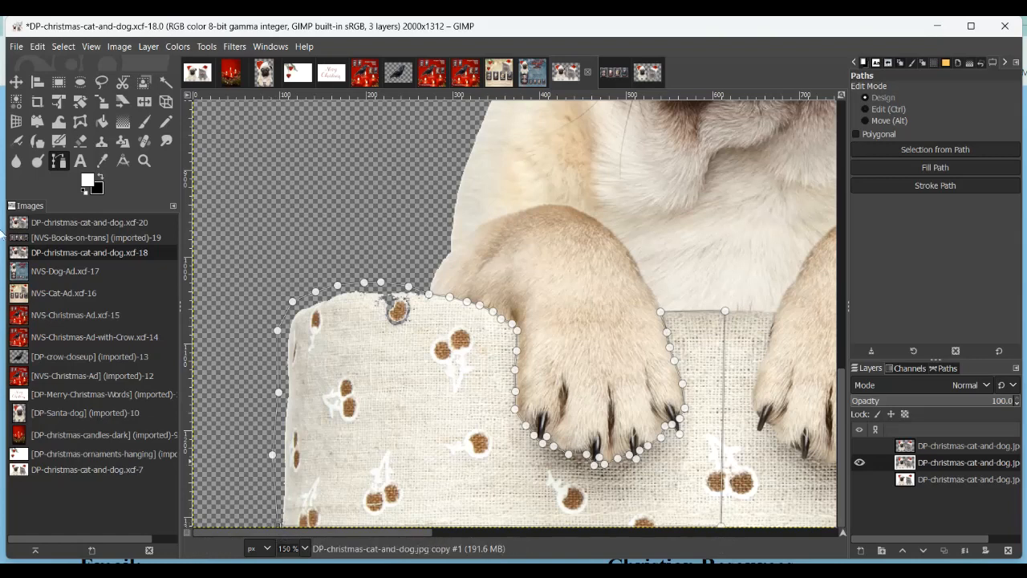
- Convert the closed path into a selection and delete the fabric inside it around the dog's outer paw
{"action": "left_click", "coordinate": [59, 46]}
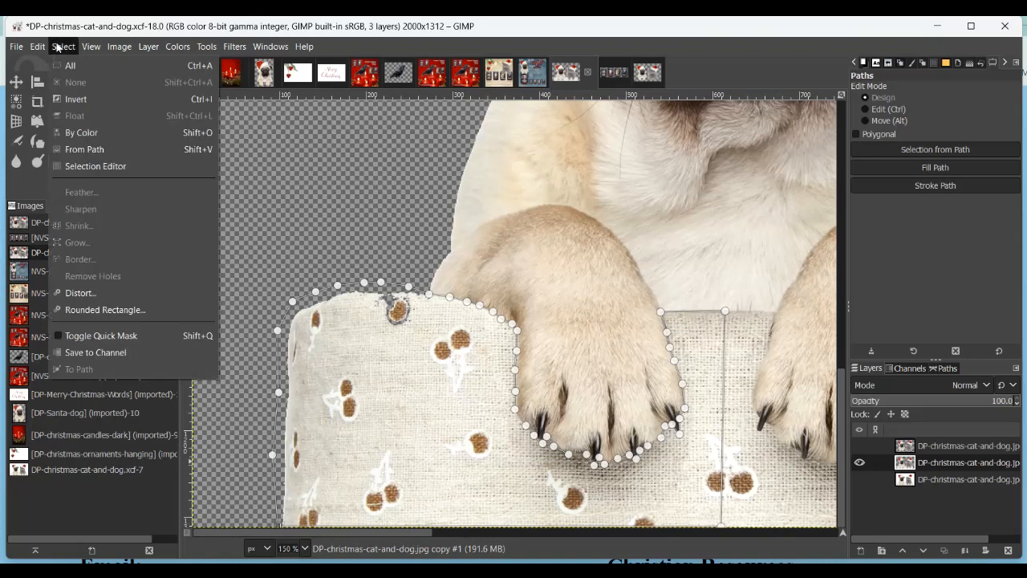
{"action": "left_click", "coordinate": [82, 150]}
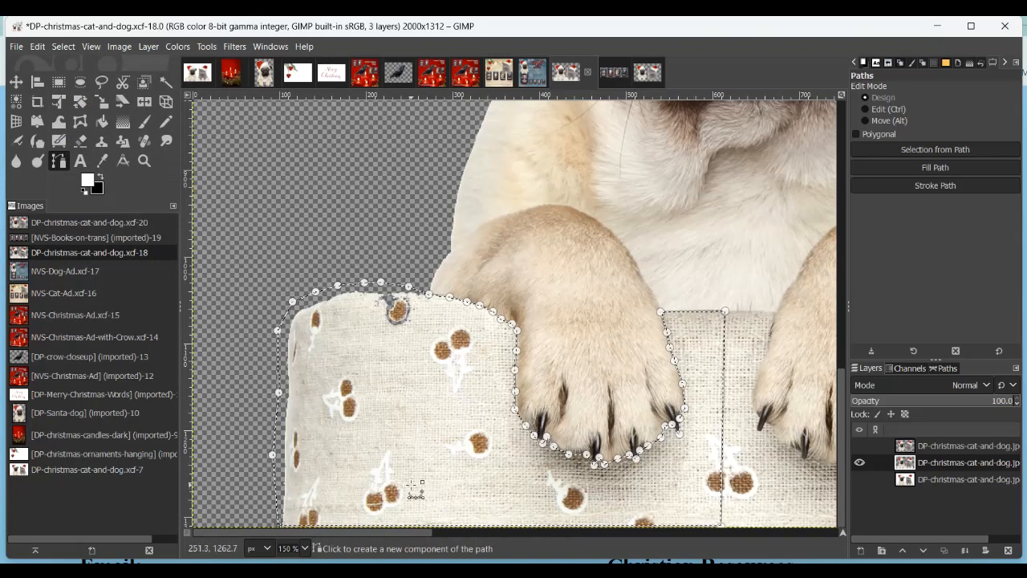
{"action": "key", "text": "Delete"}
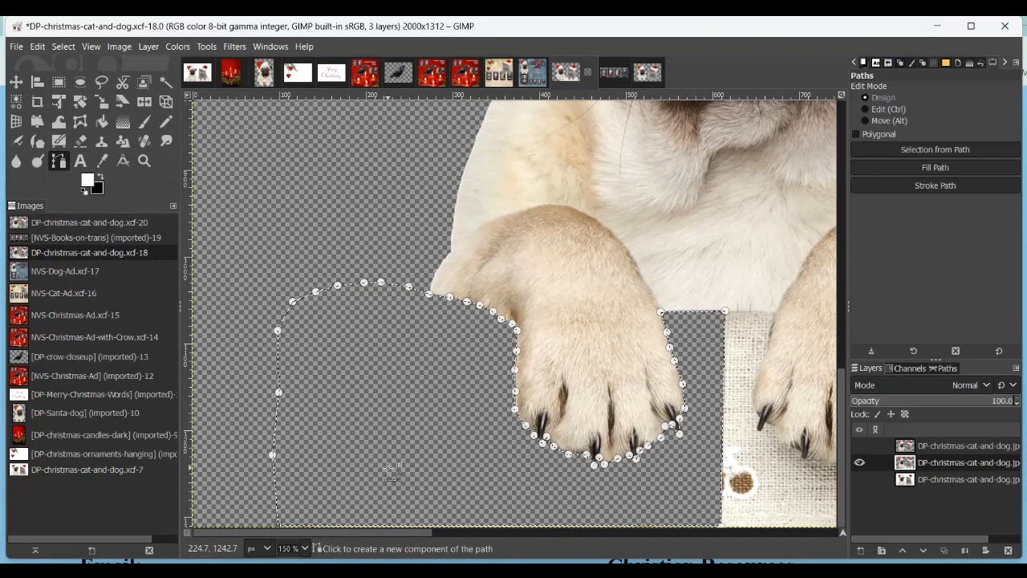
- Switch to the NVS-Dog-Ad.xcf image, isolate its black Background layer and show the bluish bubbles layer over it
{"action": "key", "text": "shift+ctrl+j"}
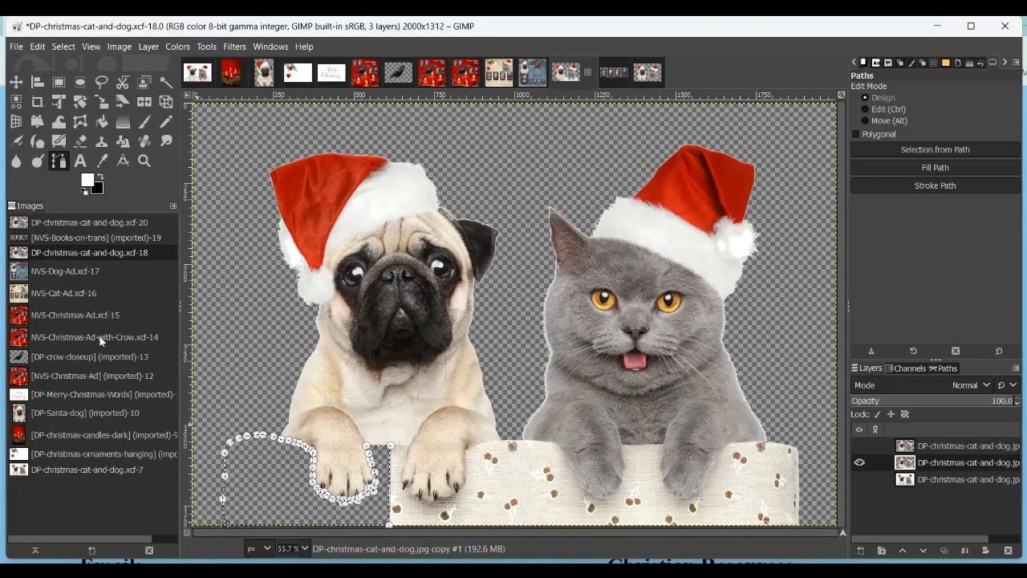
{"action": "key", "text": "m"}
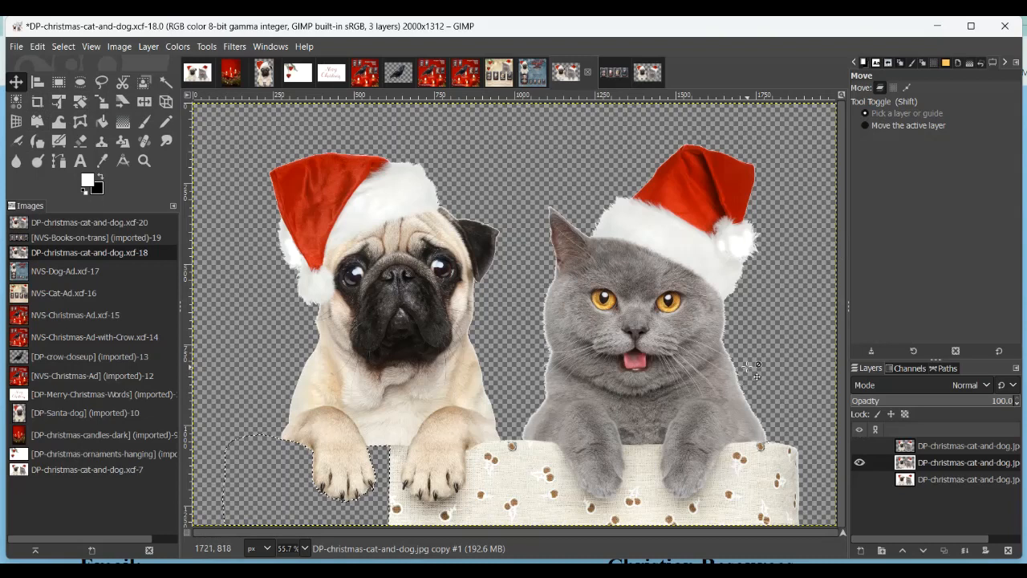
{"action": "left_click", "coordinate": [533, 74]}
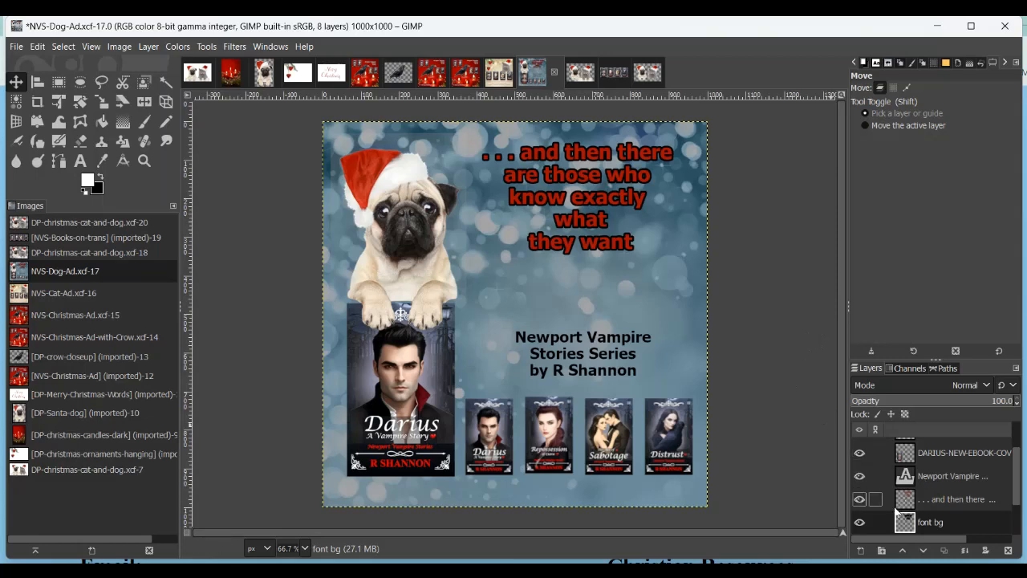
{"action": "scroll", "coordinate": [883, 489], "scroll_direction": "down", "scroll_amount": 2}
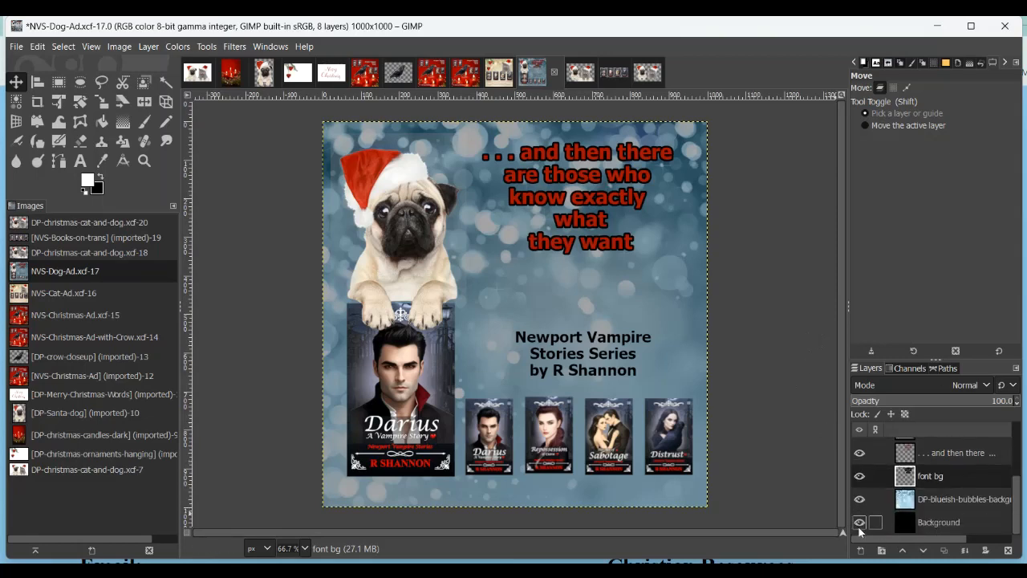
{"action": "left_click", "coordinate": [858, 522], "text": "shift"}
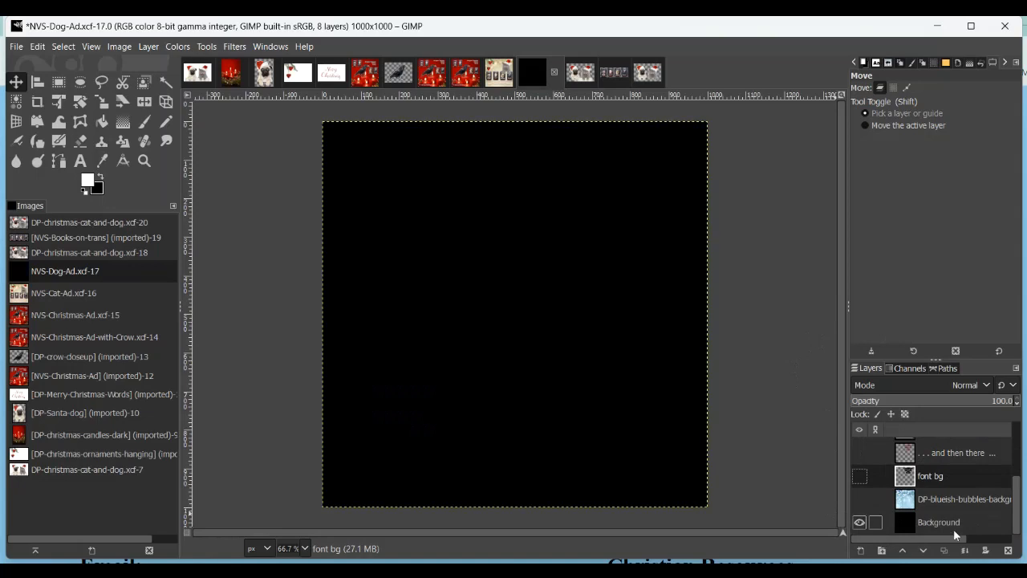
{"action": "left_click", "coordinate": [859, 499]}
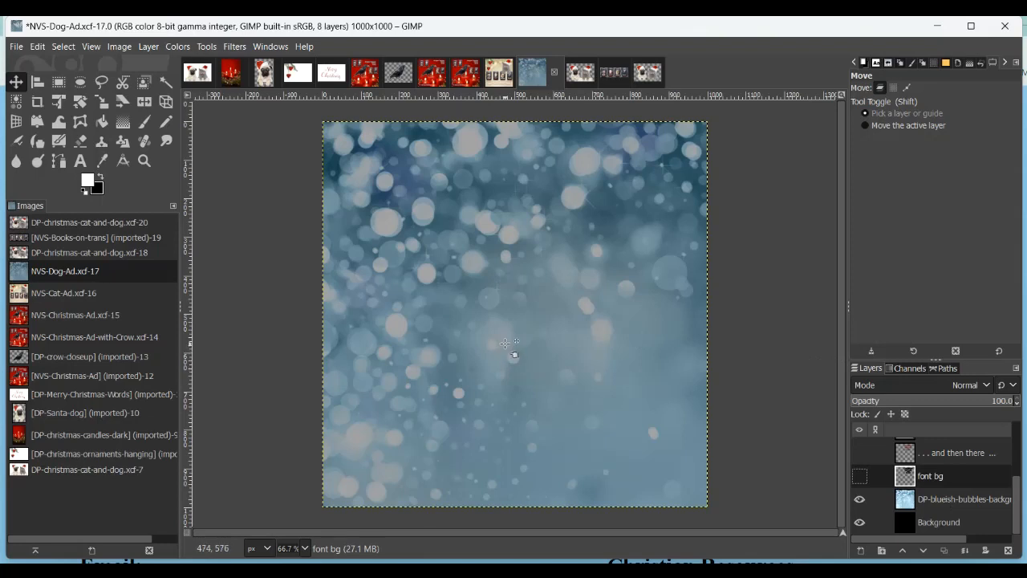
{"action": "left_click", "coordinate": [948, 401]}
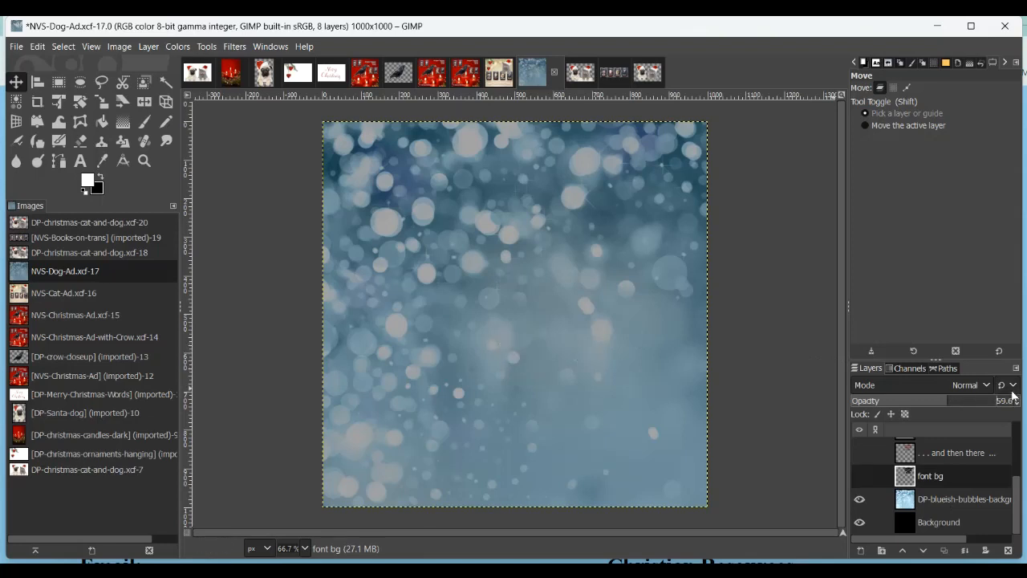
{"action": "left_click", "coordinate": [1017, 398]}
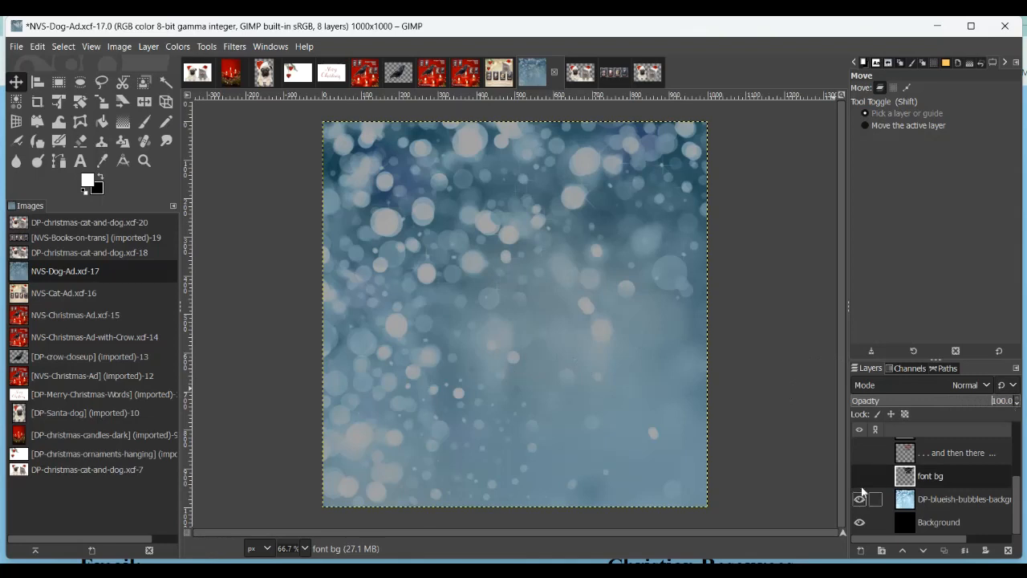
- Show the large Darius book cover, the dog cutout and the row of small book covers
{"action": "scroll", "coordinate": [952, 504], "scroll_direction": "up", "scroll_amount": 3}
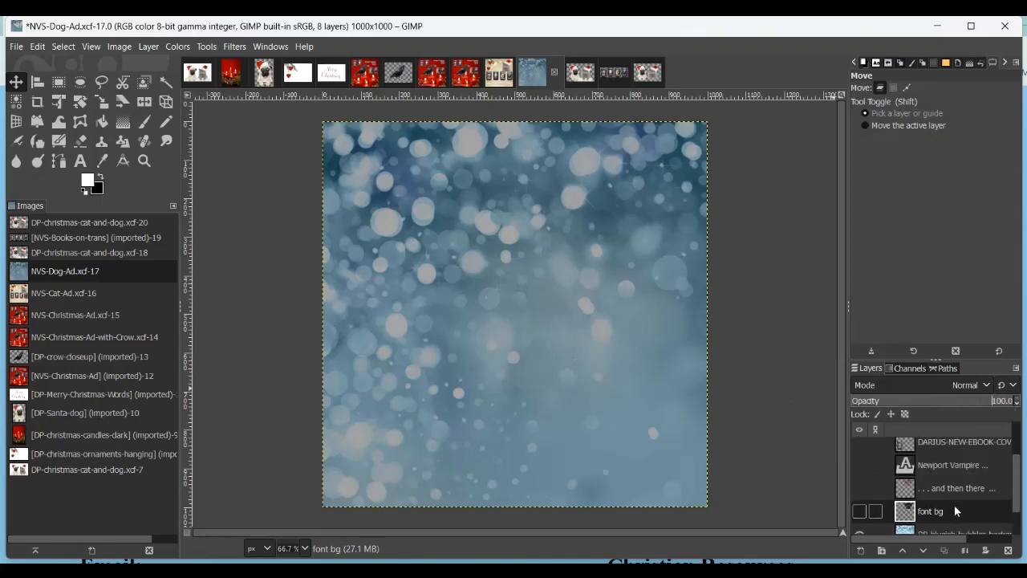
{"action": "scroll", "coordinate": [954, 511], "scroll_direction": "up", "scroll_amount": 2}
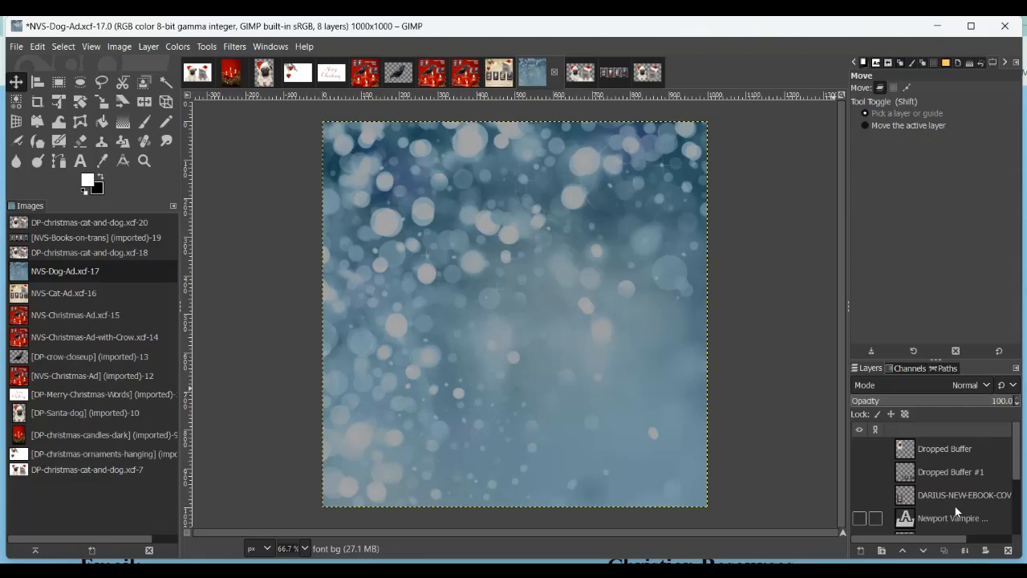
{"action": "left_click", "coordinate": [927, 496]}
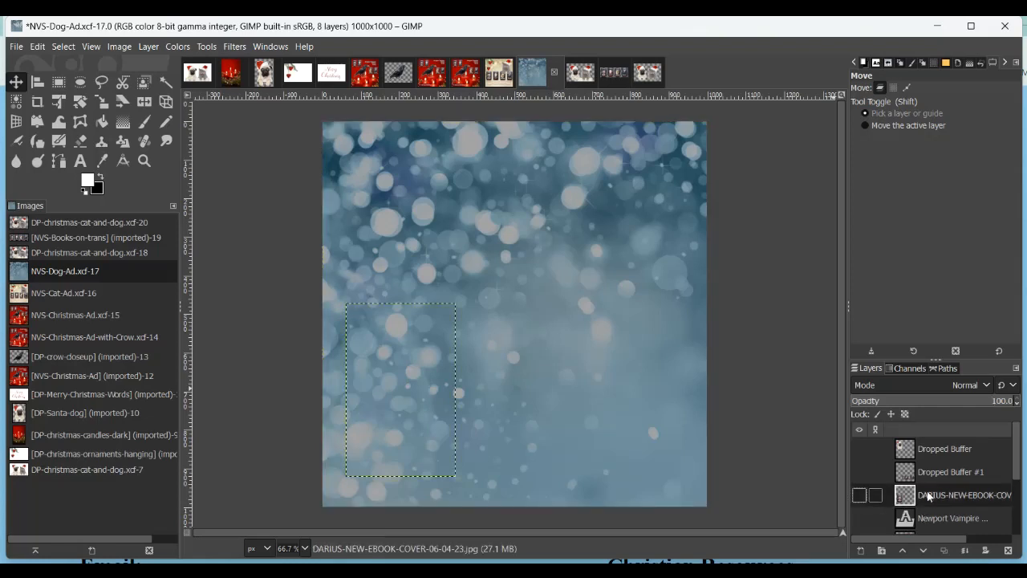
{"action": "left_click", "coordinate": [860, 494]}
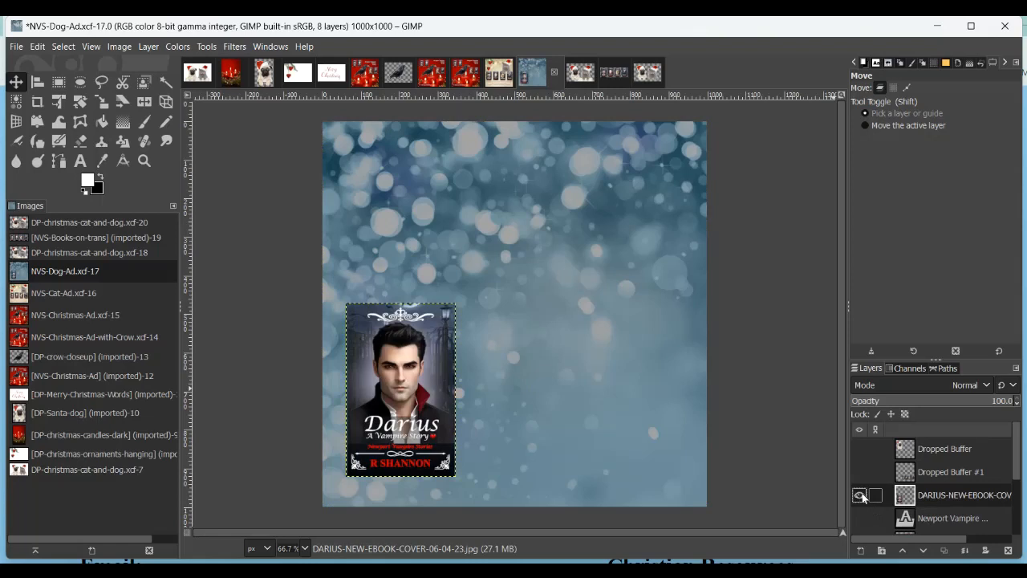
{"action": "left_click", "coordinate": [859, 449]}
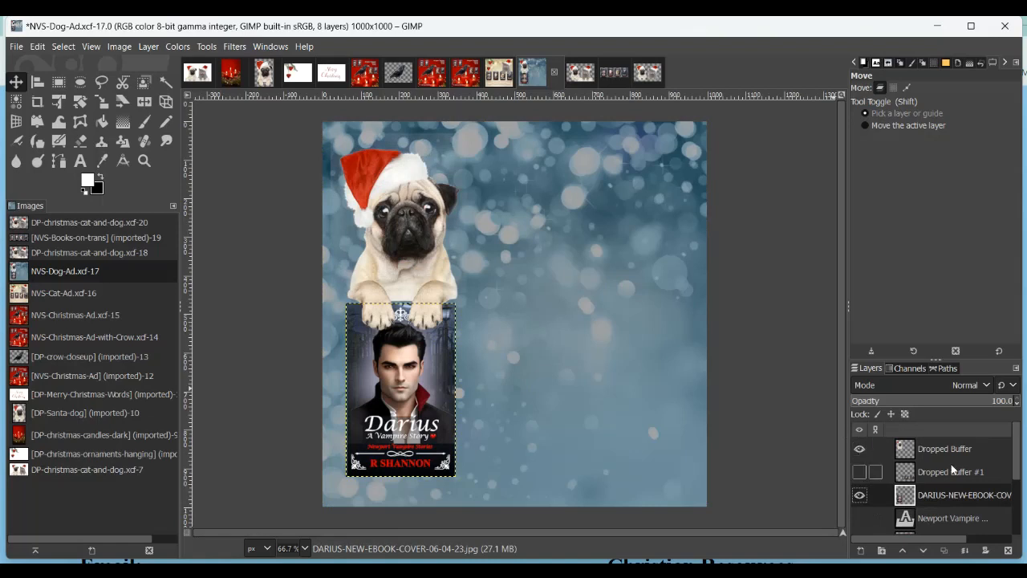
{"action": "left_click", "coordinate": [860, 472]}
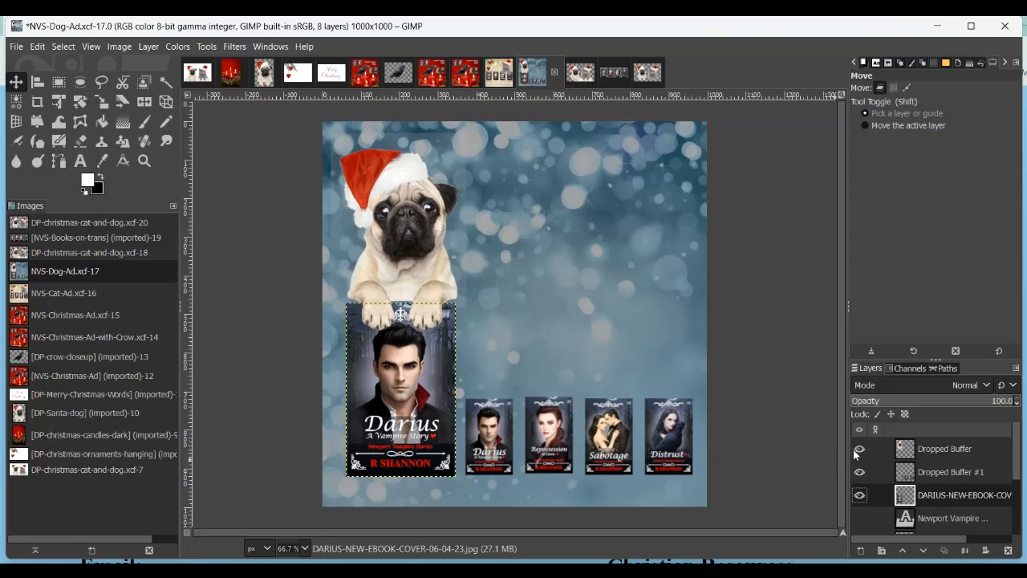
- Show the "Newport Vampire" text, the red "and then there" heading and its font bg layer
{"action": "scroll", "coordinate": [1021, 481], "scroll_direction": "down", "scroll_amount": 2}
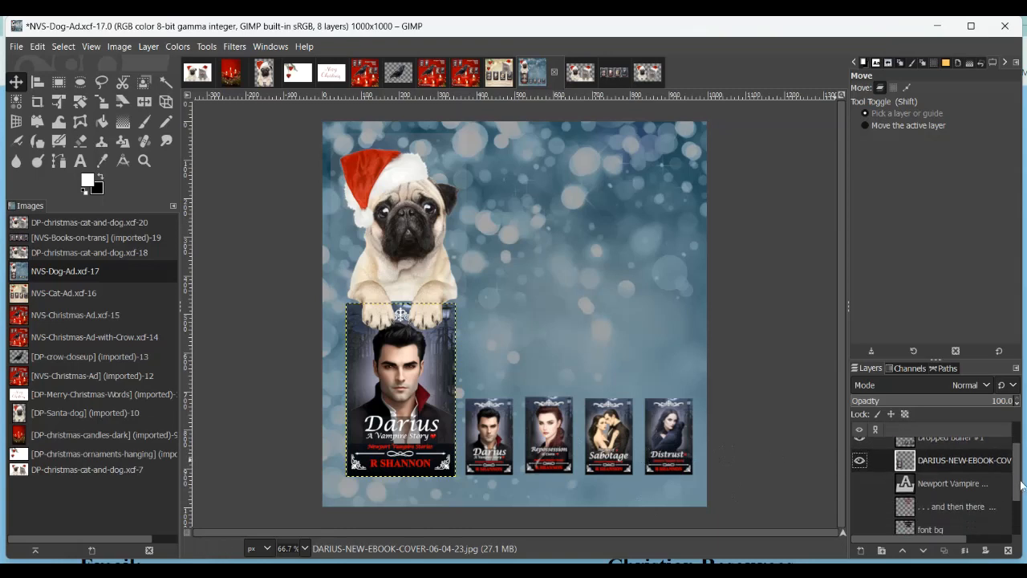
{"action": "scroll", "coordinate": [1021, 491], "scroll_direction": "down", "scroll_amount": 1}
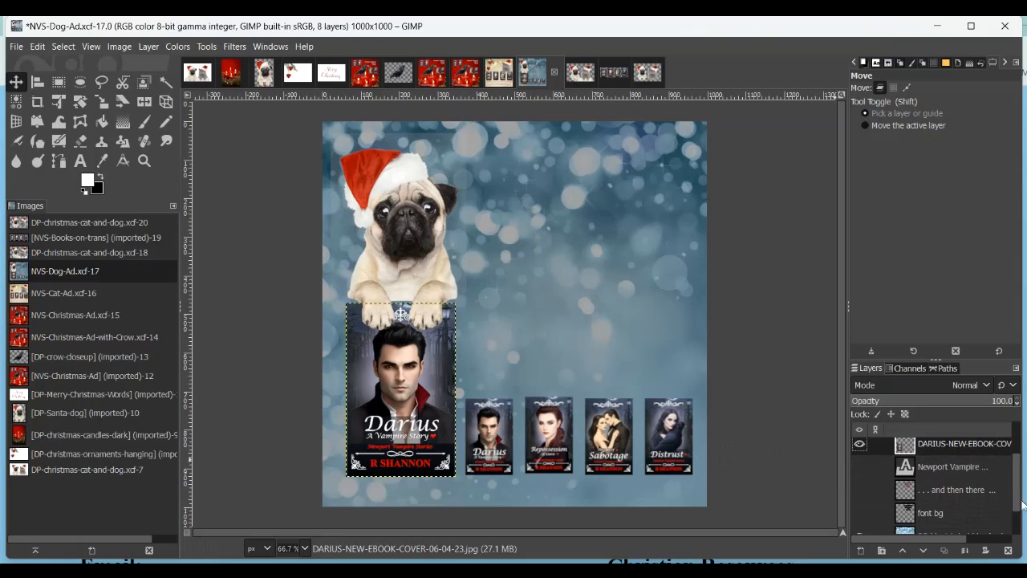
{"action": "left_click", "coordinate": [859, 466]}
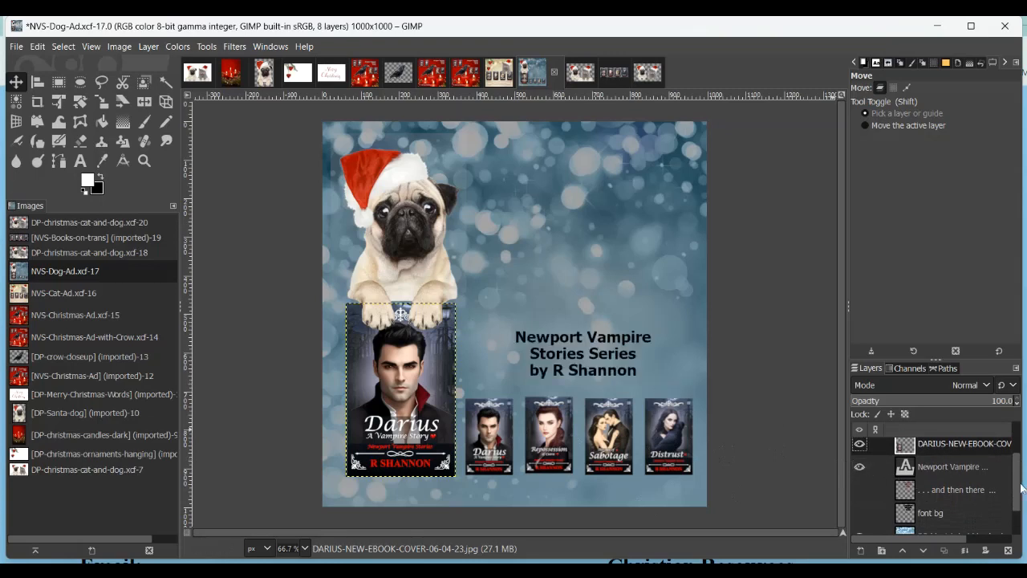
{"action": "scroll", "coordinate": [1021, 489], "scroll_direction": "down", "scroll_amount": 1}
{"action": "left_click", "coordinate": [858, 478]}
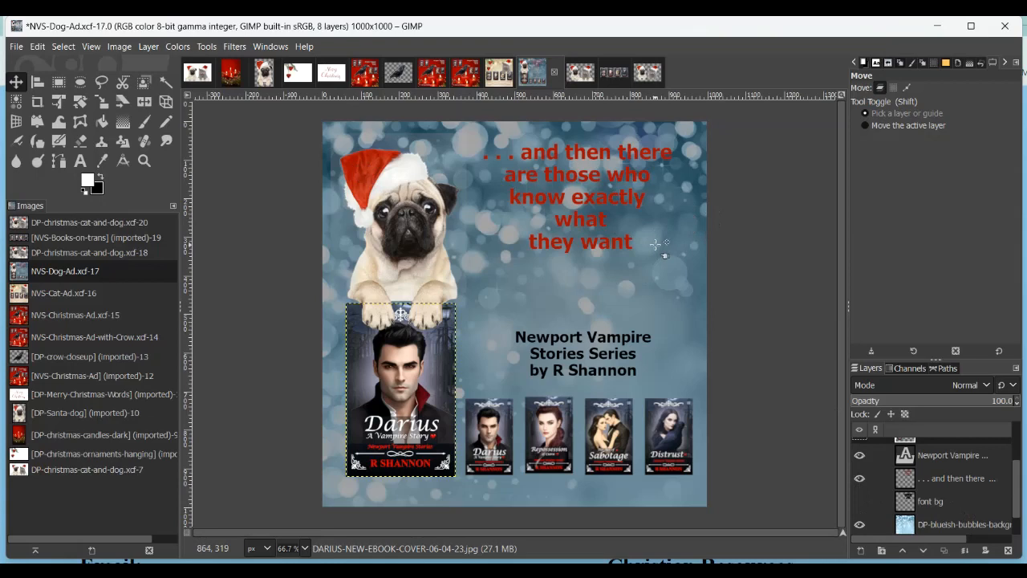
{"action": "left_click", "coordinate": [859, 501]}
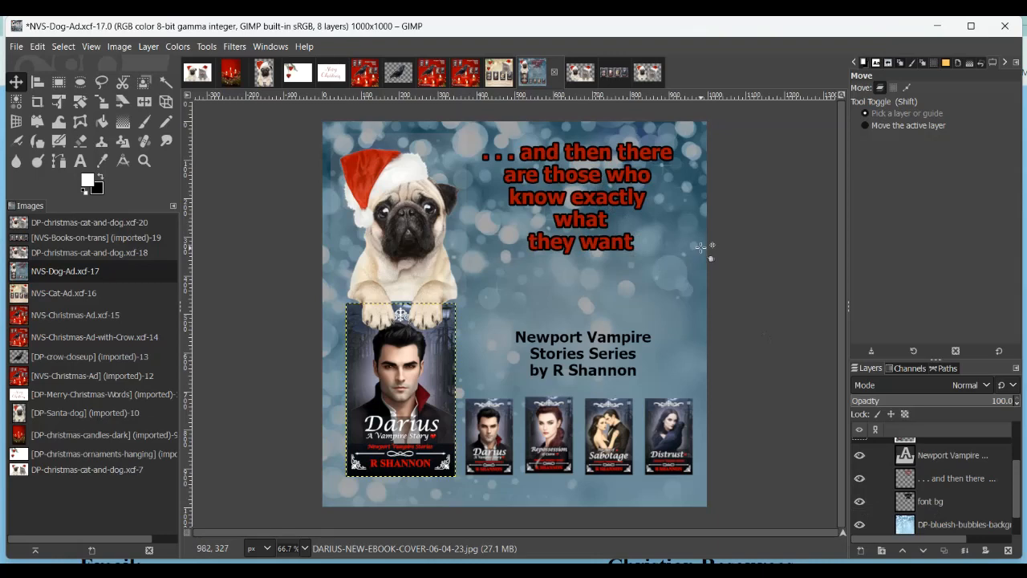
- Delete the font bg layer and replace it with a new transparent 1000 x 1000 px layer named "font bg"
{"action": "left_click", "coordinate": [930, 503]}
{"action": "left_click", "coordinate": [1008, 550]}
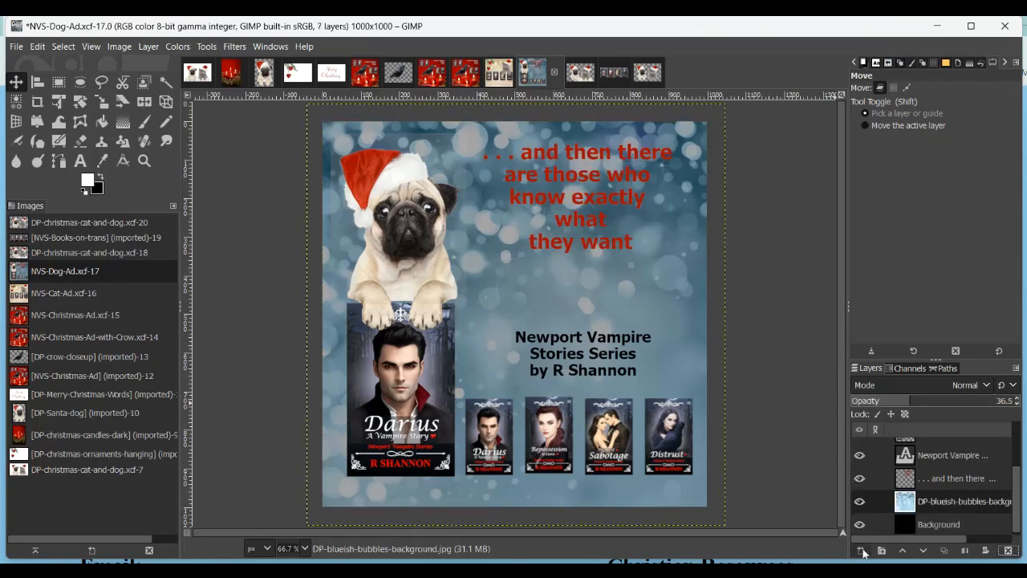
{"action": "left_click", "coordinate": [860, 552]}
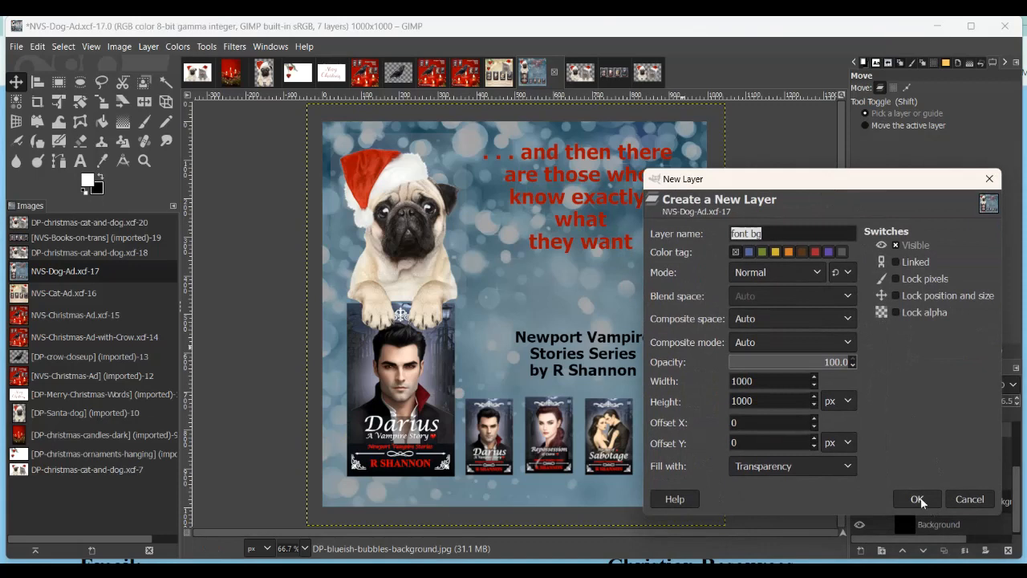
{"action": "left_click", "coordinate": [916, 500]}
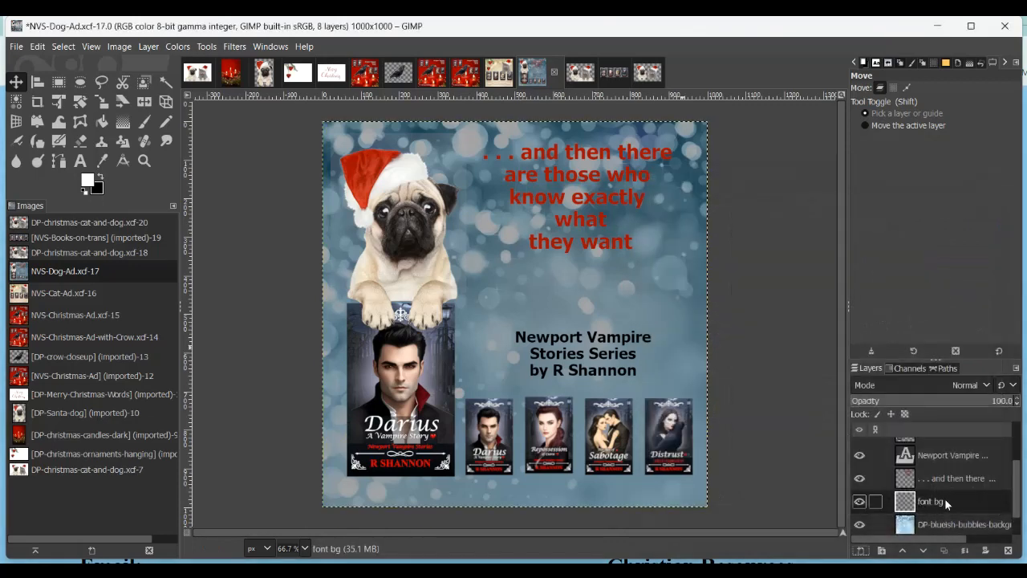
- Create a selection from the alpha of the red "and then there" heading layer and grow it by 5 px
{"action": "left_click", "coordinate": [945, 479]}
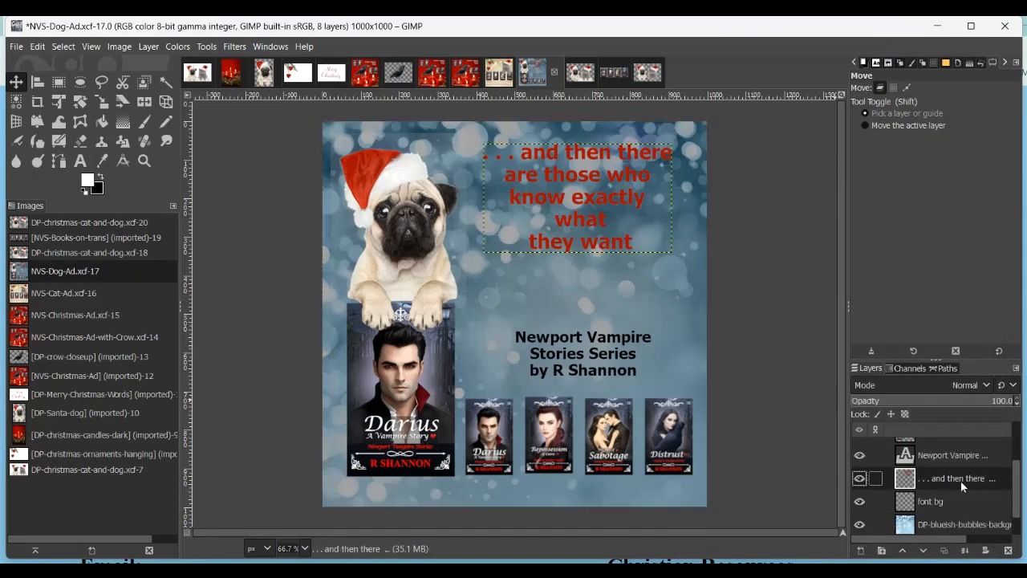
{"action": "right_click", "coordinate": [962, 479]}
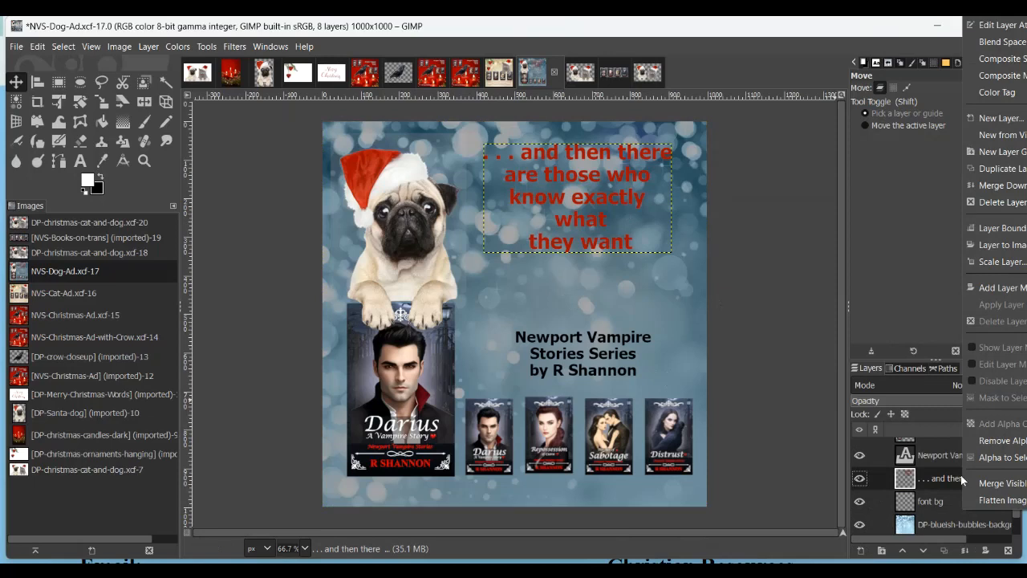
{"action": "left_click", "coordinate": [990, 456]}
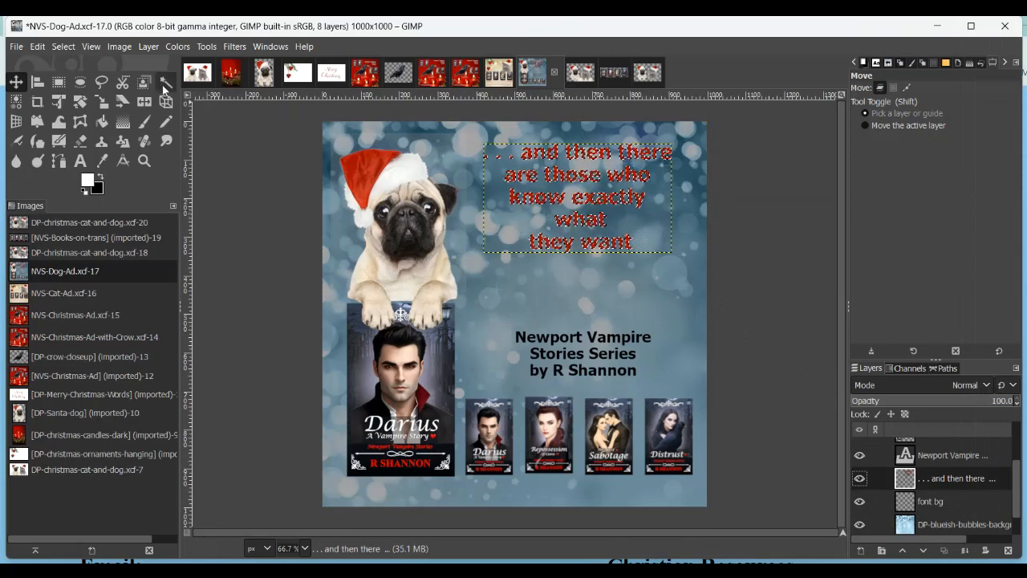
{"action": "left_click", "coordinate": [63, 47]}
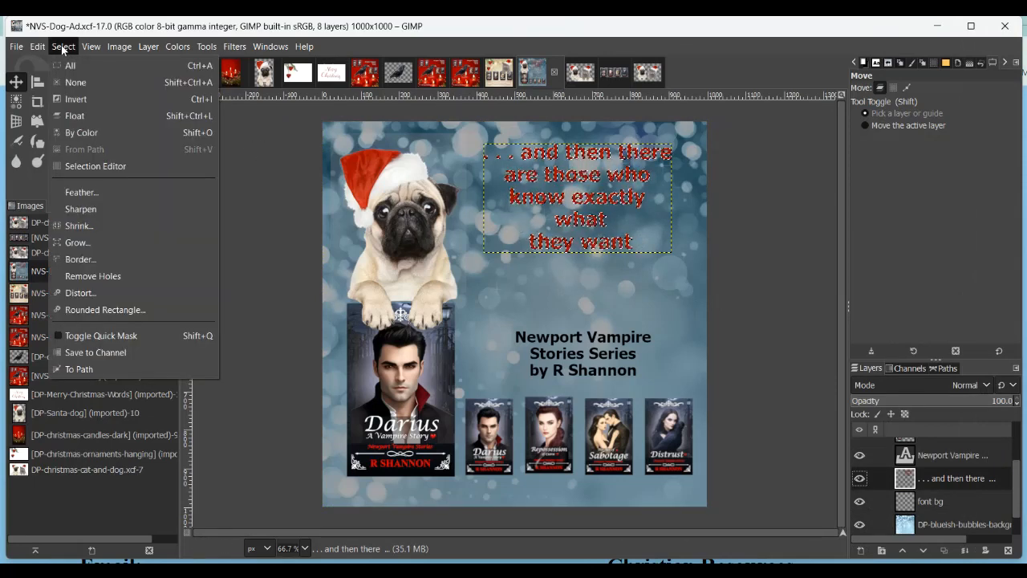
{"action": "left_click", "coordinate": [74, 241]}
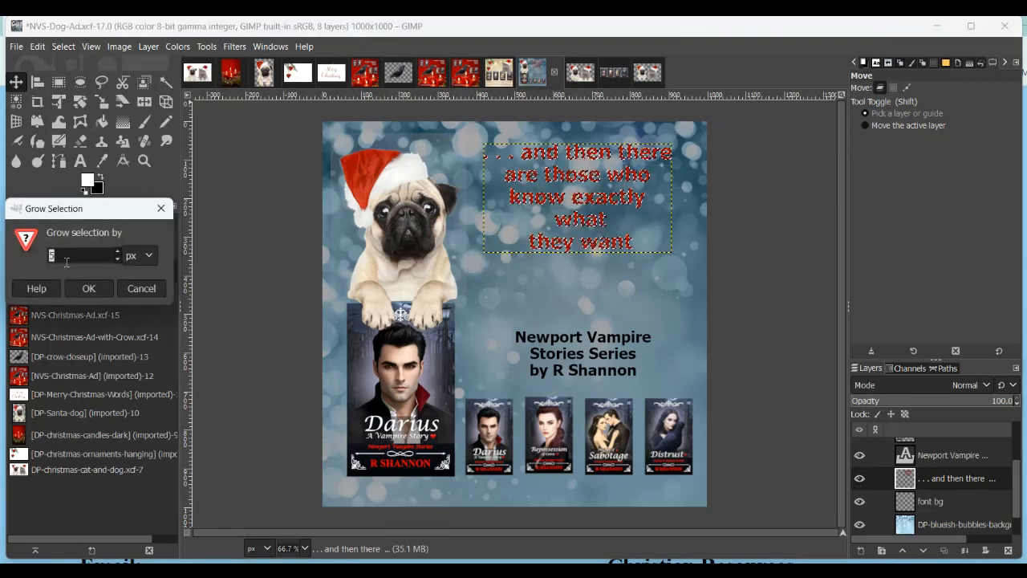
{"action": "left_click", "coordinate": [92, 289]}
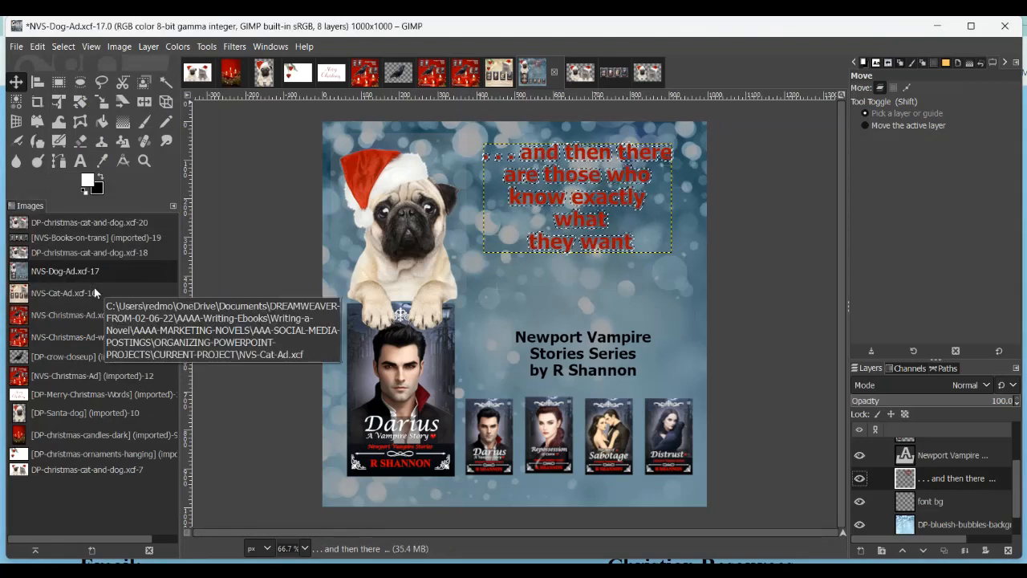
- Reset the colors to black and white, fill the selection on the font bg layer with the black foreground color, and deselect
{"action": "left_click", "coordinate": [932, 501]}
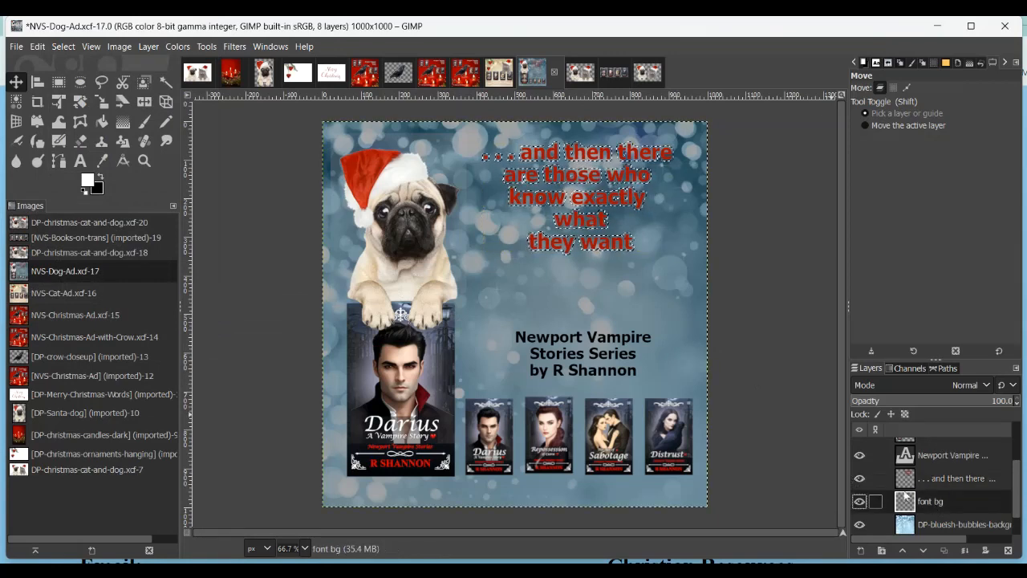
{"action": "left_click", "coordinate": [89, 190]}
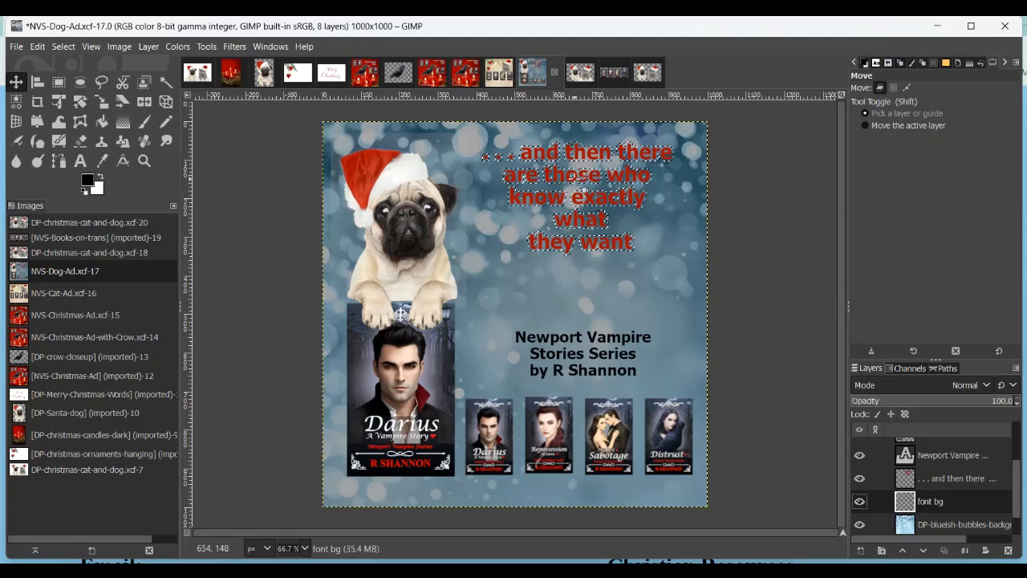
{"action": "right_click", "coordinate": [573, 178]}
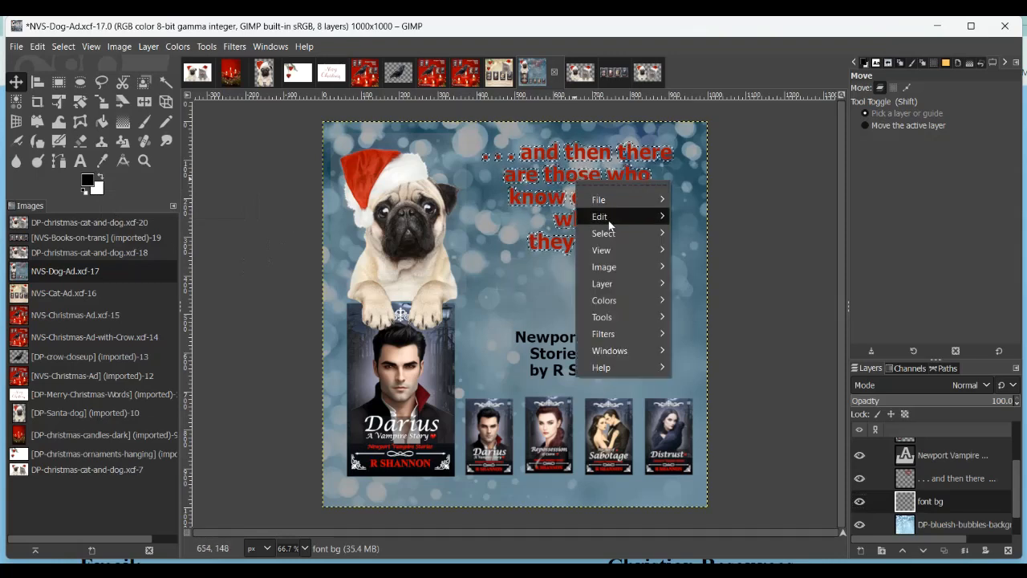
{"action": "mouse_move", "coordinate": [608, 221]}
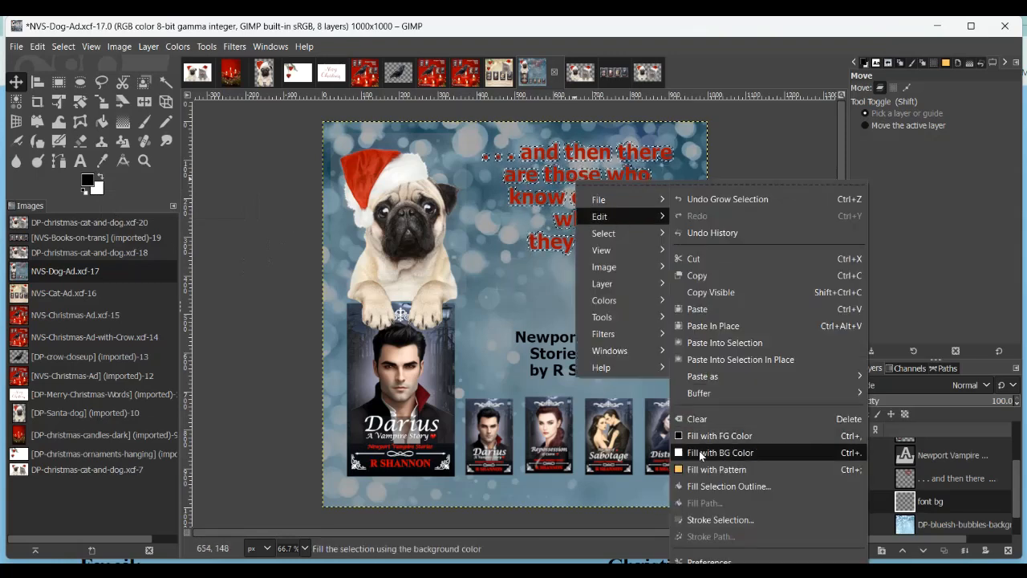
{"action": "left_click", "coordinate": [707, 437]}
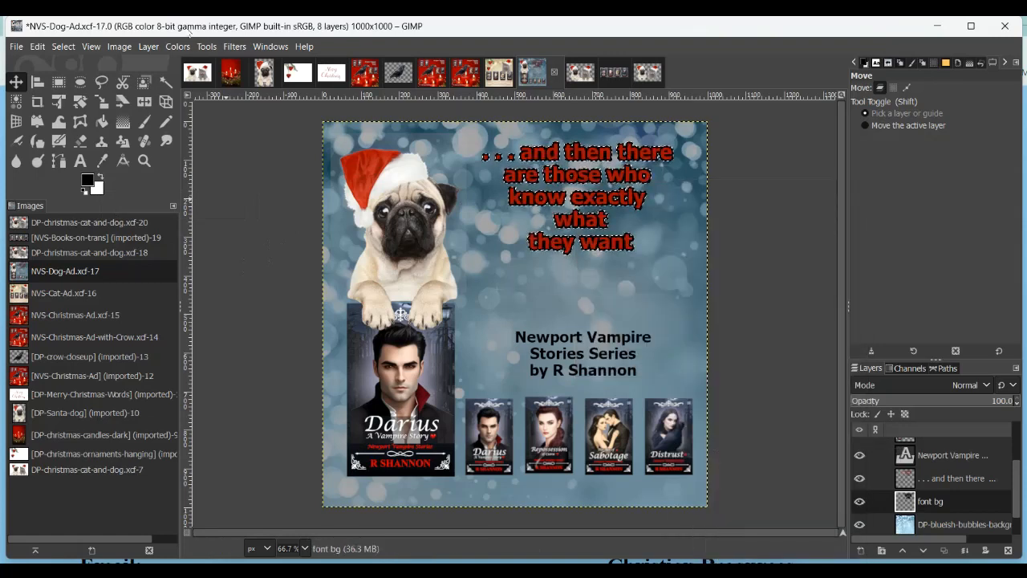
{"action": "left_click", "coordinate": [63, 47]}
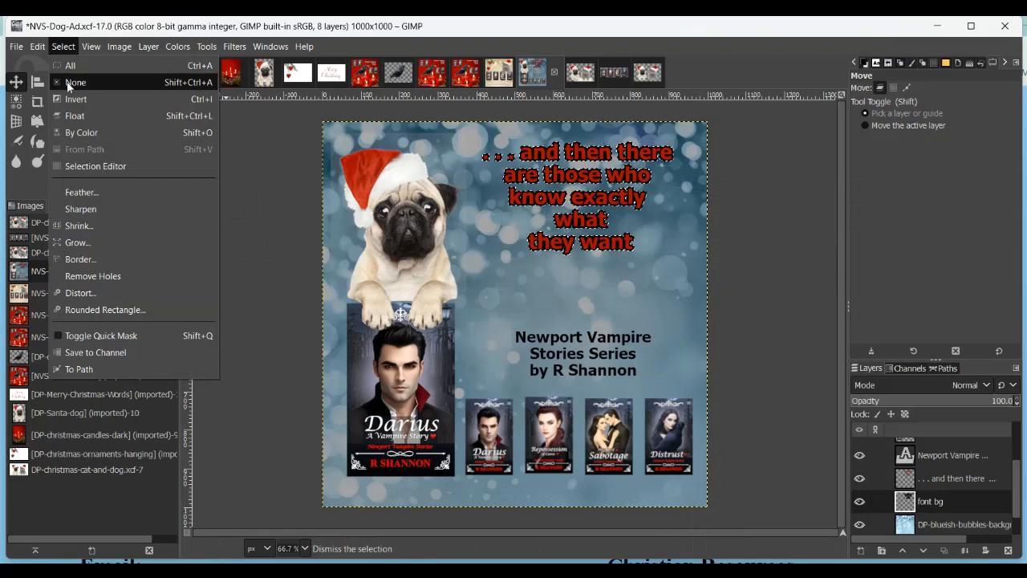
{"action": "left_click", "coordinate": [69, 83]}
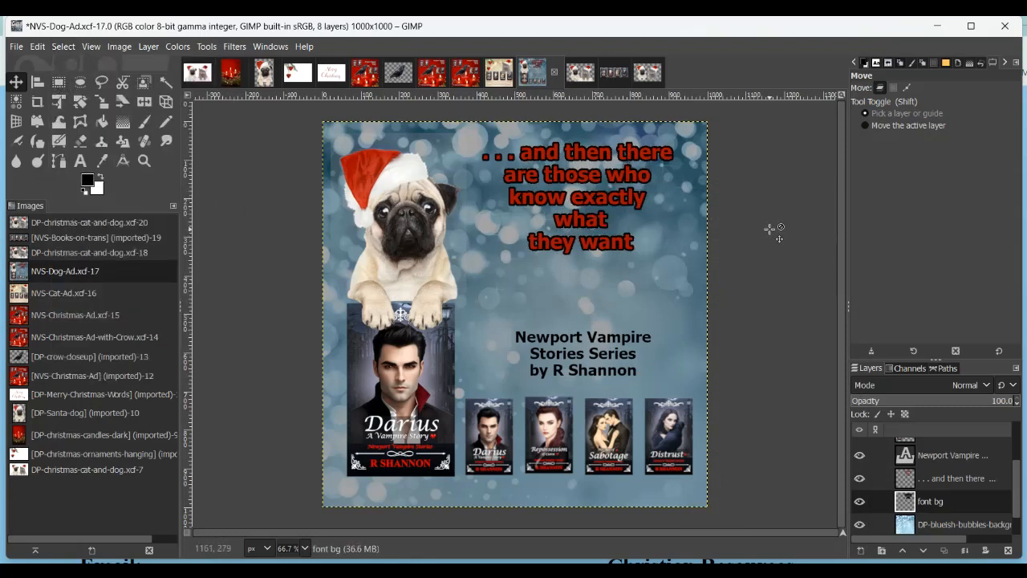
- Raise the font bg layer above the red heading layer, and lower it back beneath the heading
{"action": "left_click", "coordinate": [947, 479]}
{"action": "left_click", "coordinate": [941, 502]}
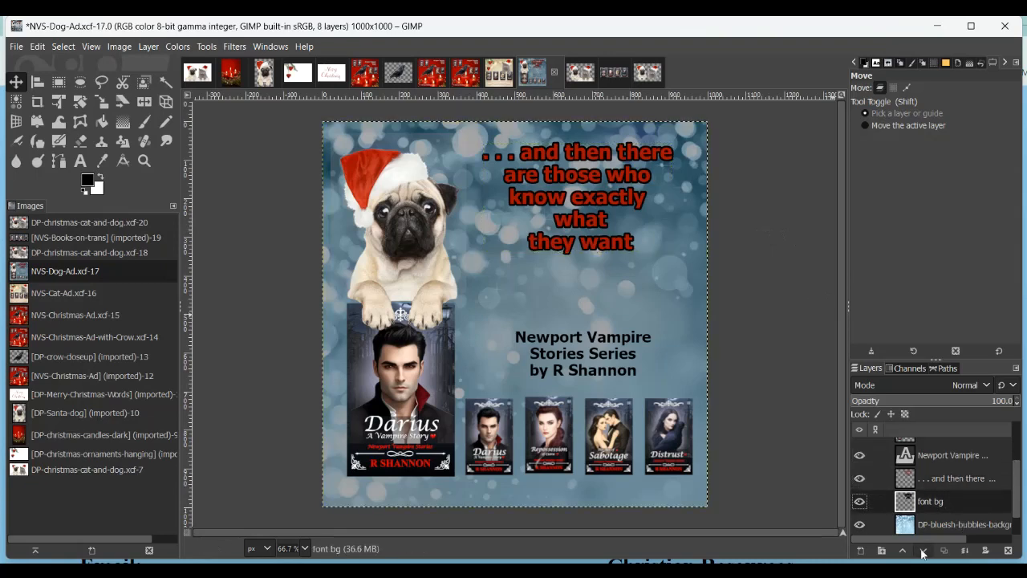
{"action": "left_click", "coordinate": [901, 550]}
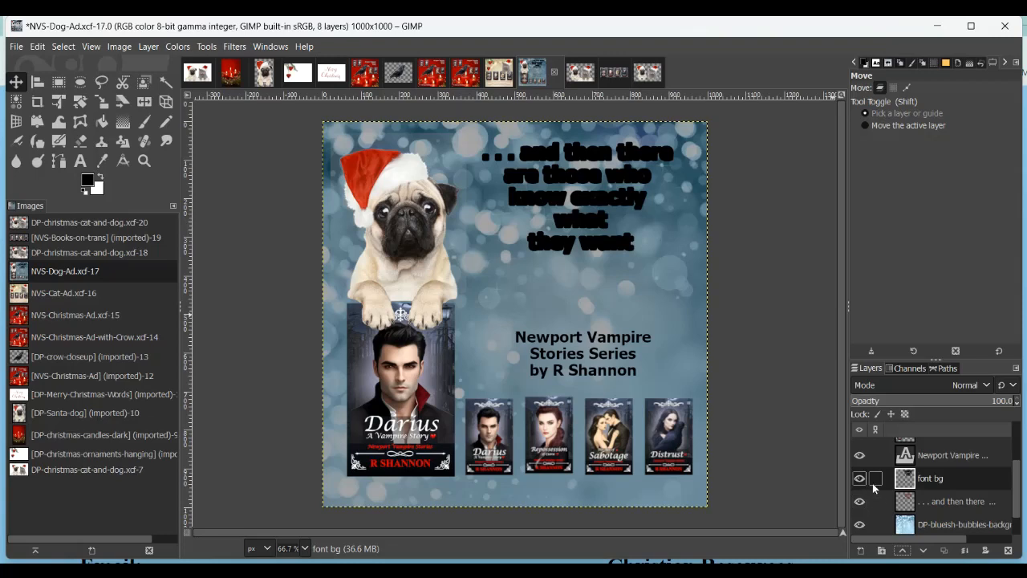
{"action": "left_click", "coordinate": [921, 551]}
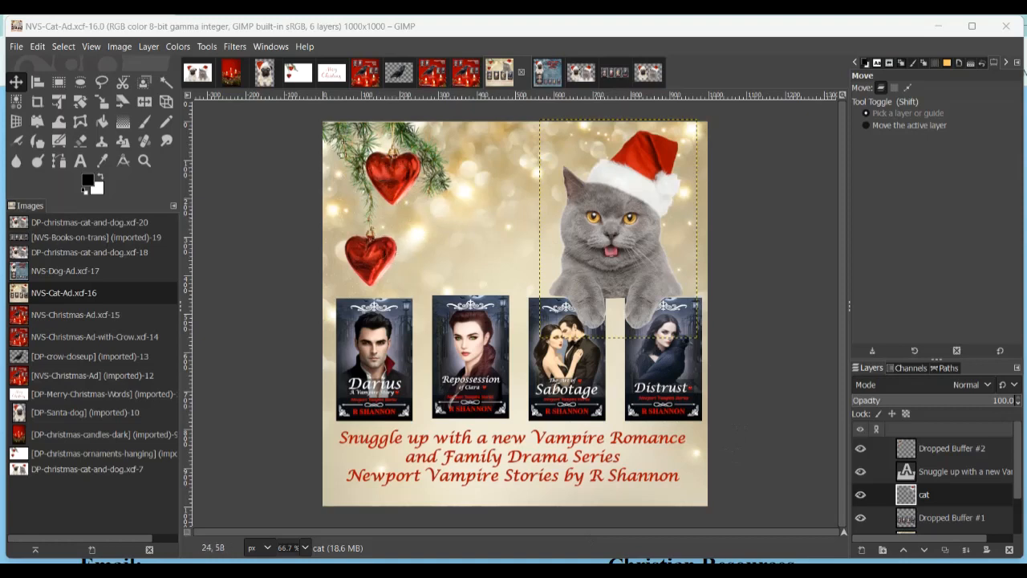
- In the hanging ornaments image, duplicate the layer, hide the original and add an alpha channel to the copy
{"action": "left_click", "coordinate": [295, 72]}
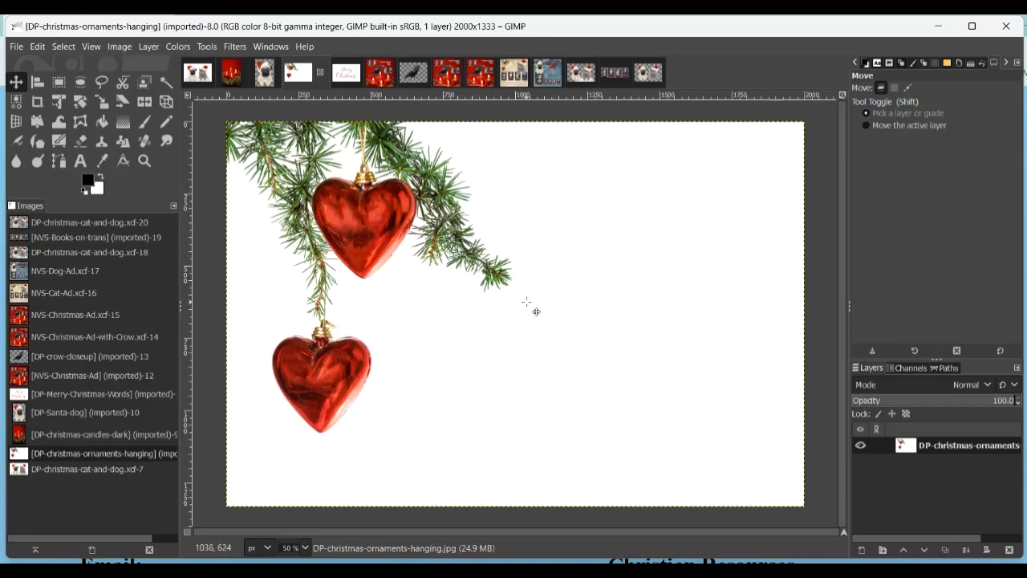
{"action": "left_click", "coordinate": [507, 78]}
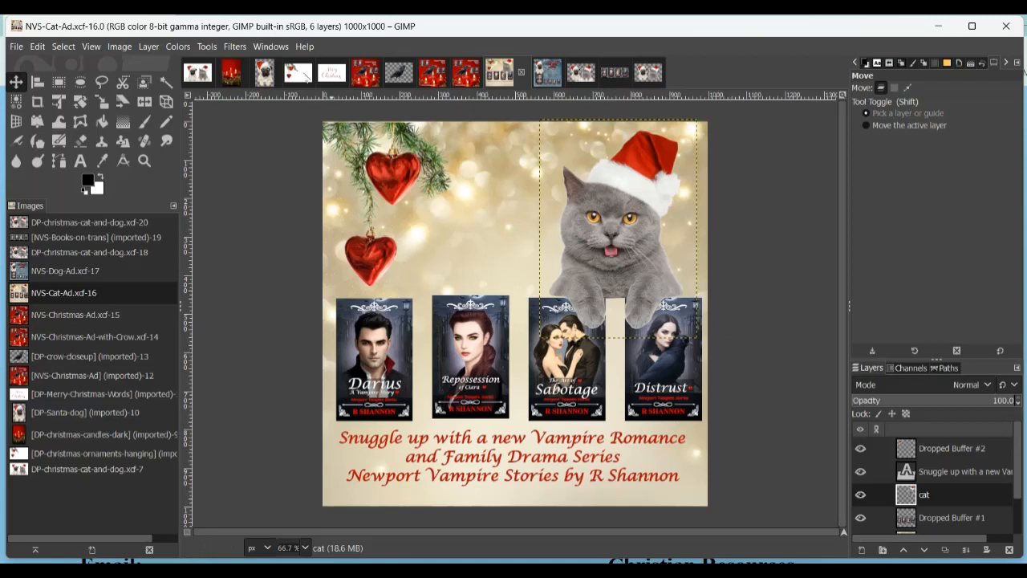
{"action": "left_click", "coordinate": [306, 78]}
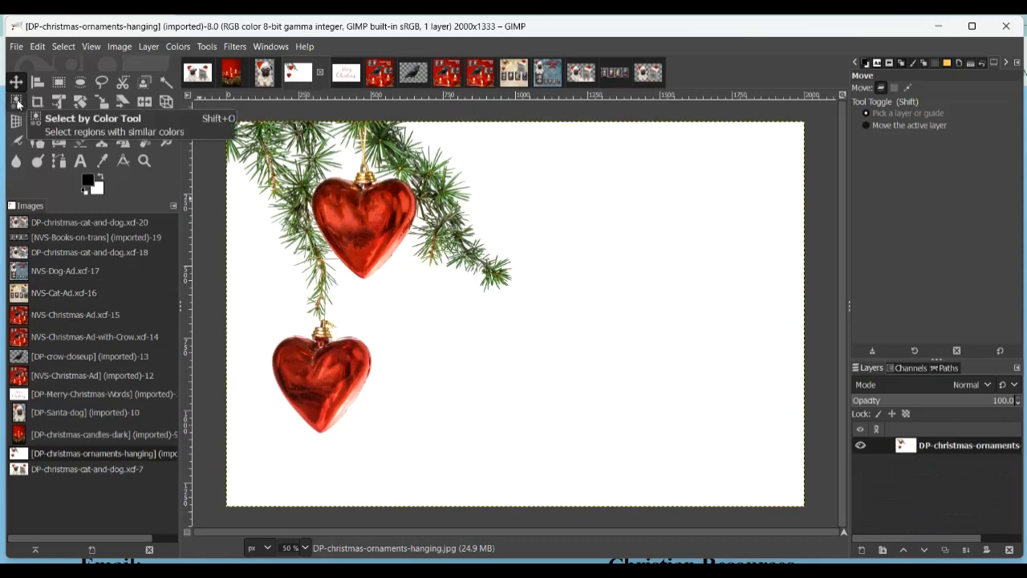
{"action": "left_click", "coordinate": [945, 552]}
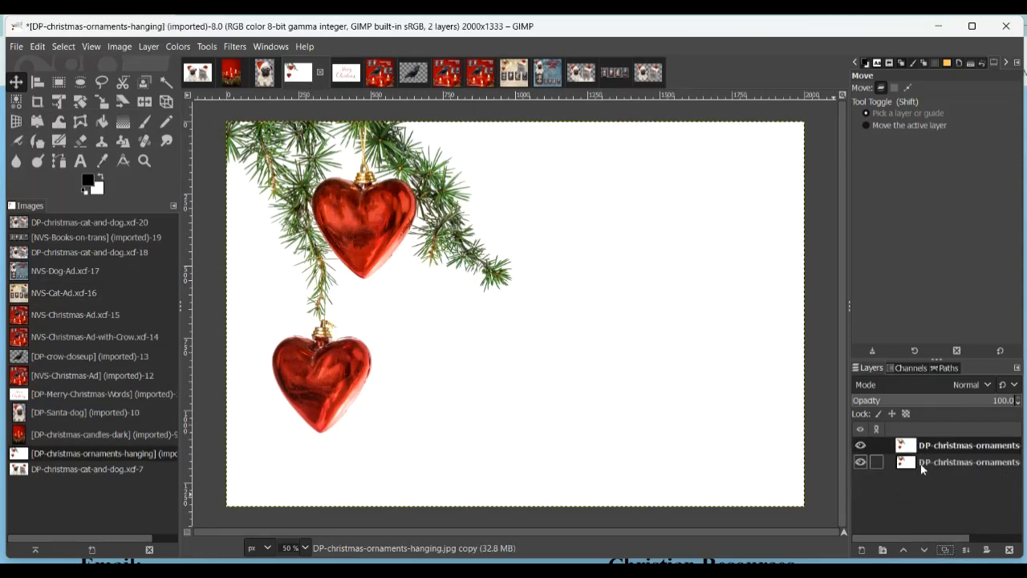
{"action": "left_click", "coordinate": [859, 463]}
{"action": "right_click", "coordinate": [1008, 480]}
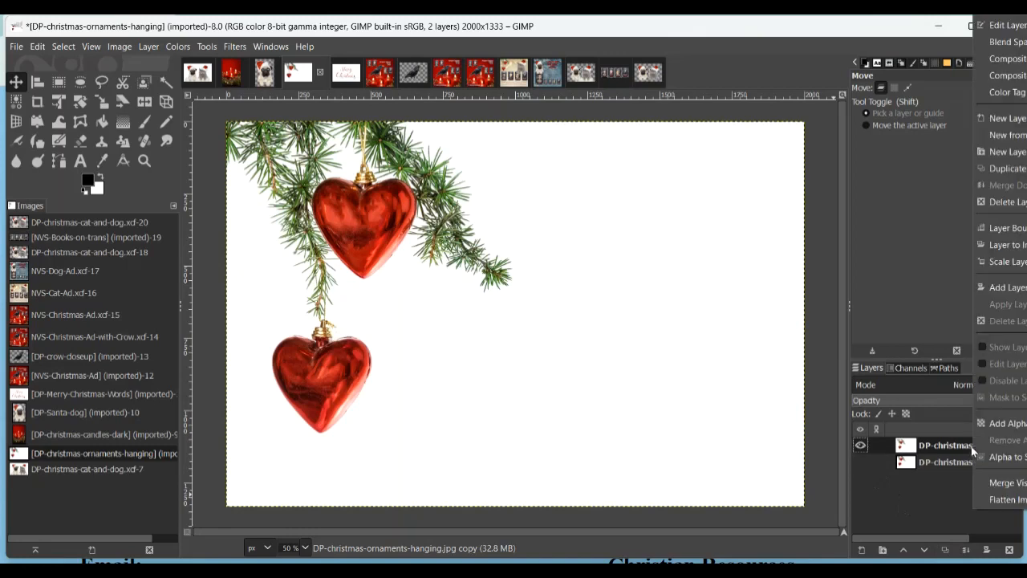
{"action": "left_click", "coordinate": [1009, 424]}
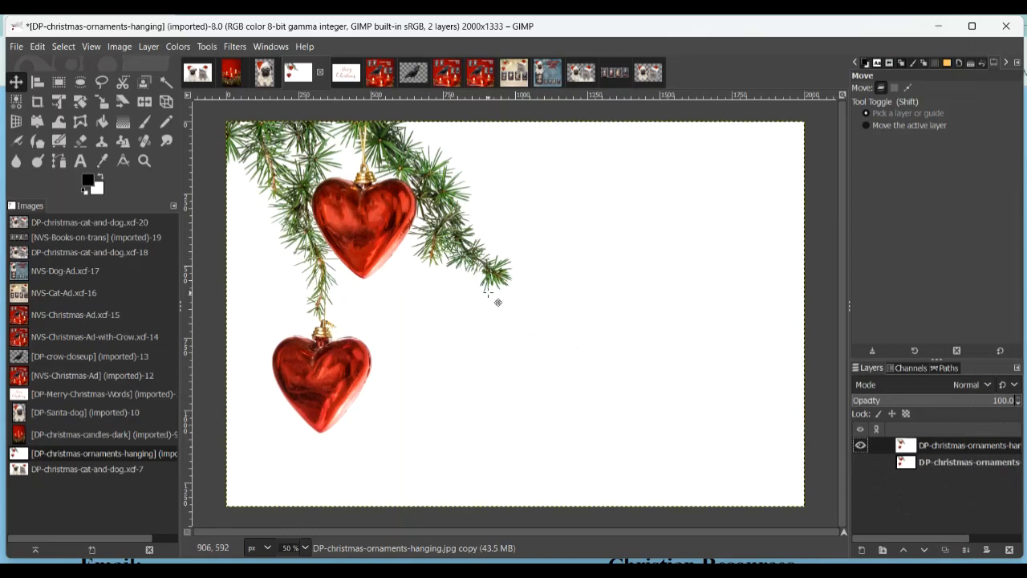
- Select the white background of the ornaments copy by color, delete it to transparency and deselect
{"action": "left_click", "coordinate": [17, 102]}
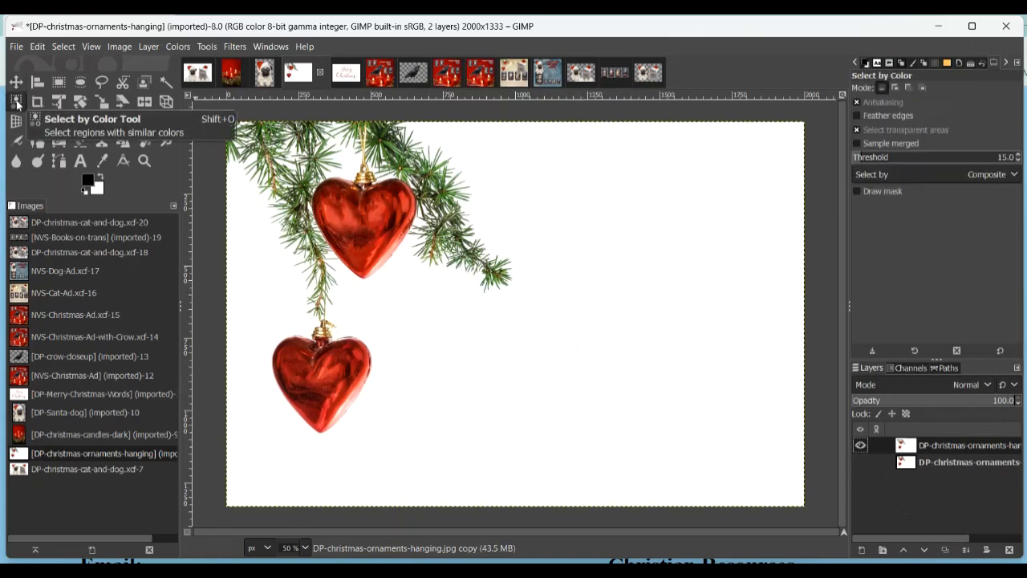
{"action": "left_click", "coordinate": [614, 207]}
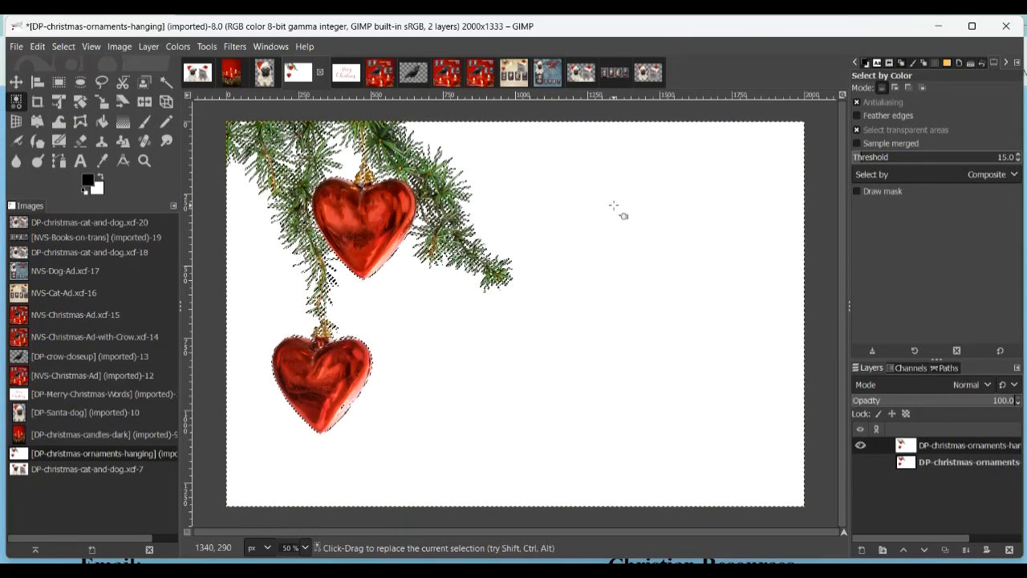
{"action": "key", "text": "Delete"}
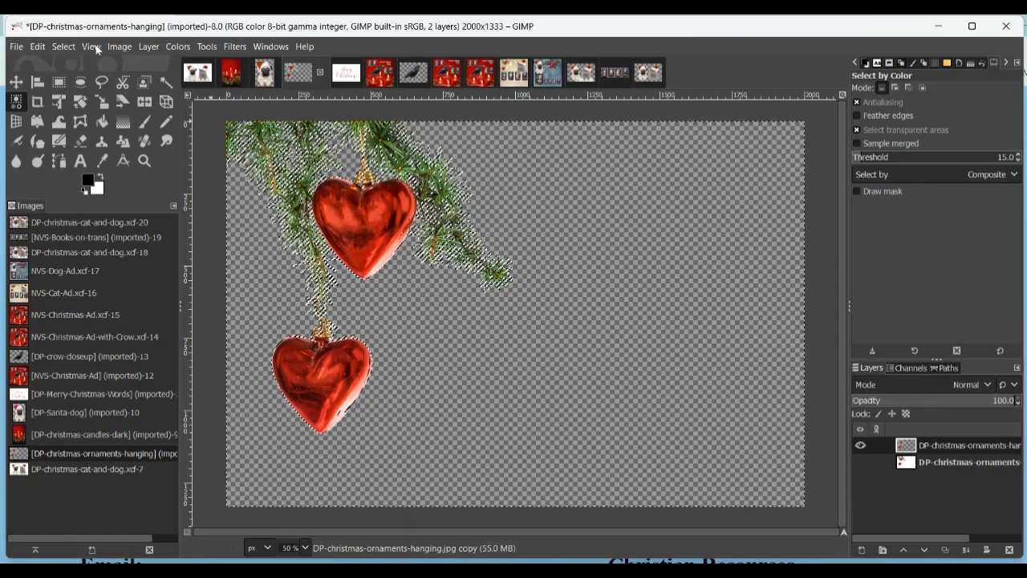
{"action": "left_click", "coordinate": [63, 47]}
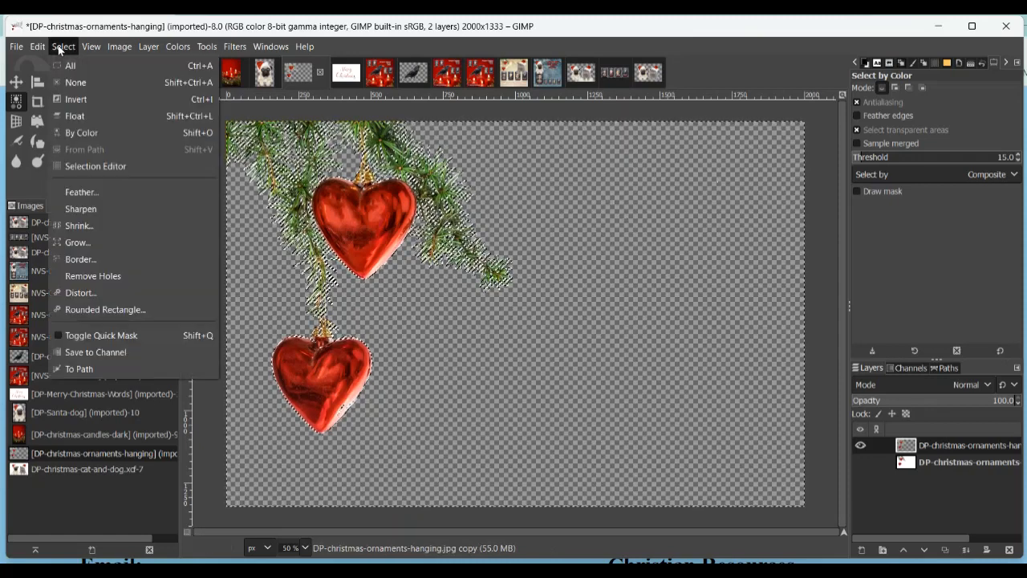
{"action": "left_click", "coordinate": [76, 83]}
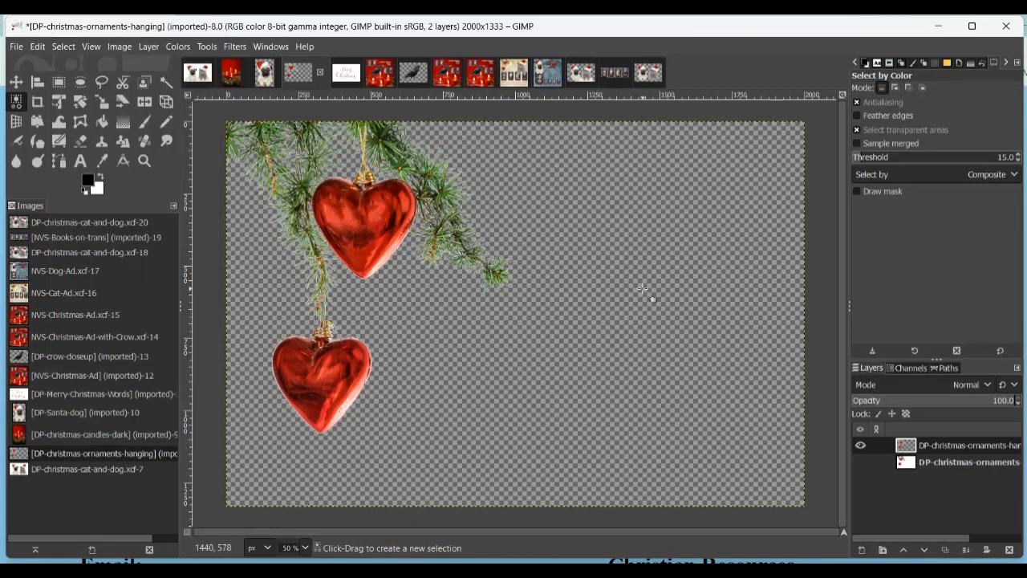
- Erase the outer tip of the pine branch beside the upper heart, using an eraser of size 210 with hardness raised to 60
{"action": "scroll", "coordinate": [642, 288], "scroll_direction": "up", "scroll_amount": 2}
{"action": "left_click_drag", "start_coordinate": [514, 533], "coordinate": [426, 528]}
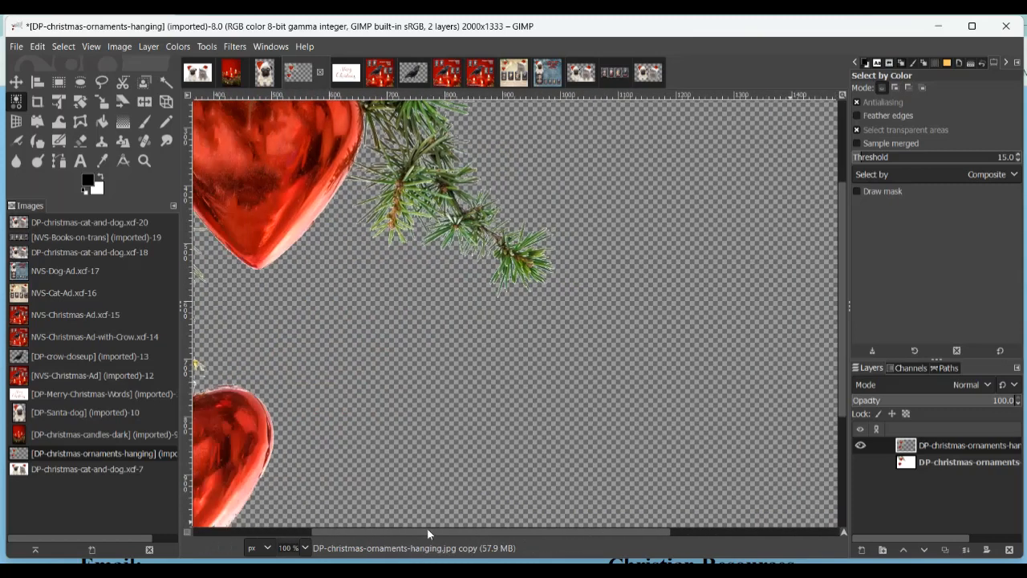
{"action": "left_click", "coordinate": [80, 142]}
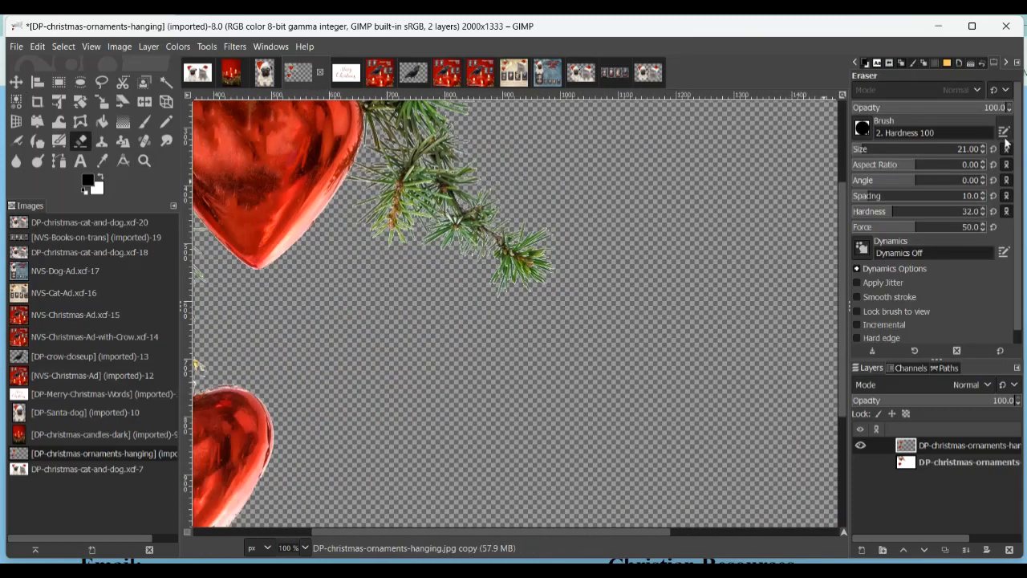
{"action": "left_click", "coordinate": [884, 150]}
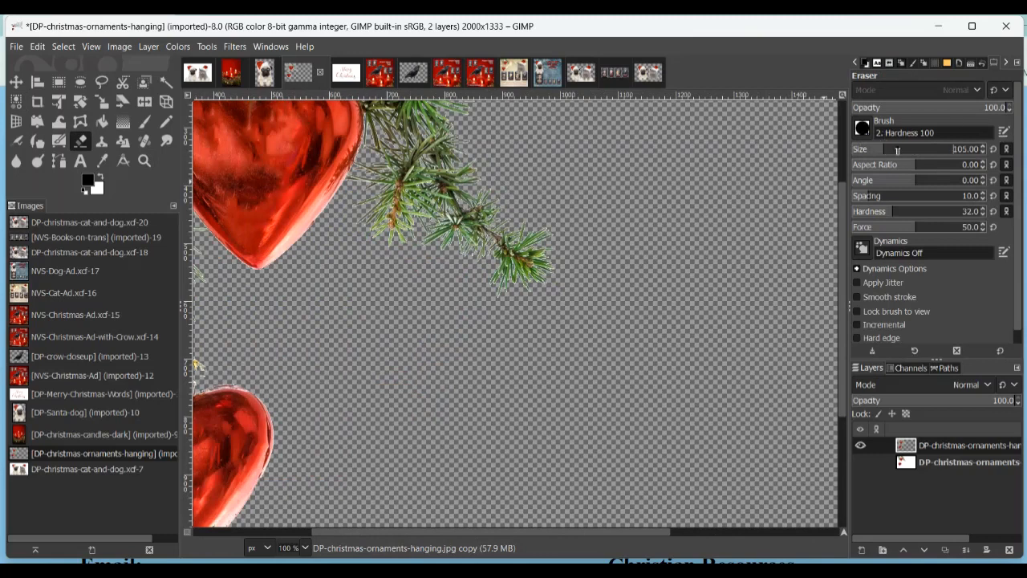
{"action": "left_click", "coordinate": [899, 150]}
{"action": "mouse_move", "coordinate": [521, 261]}
{"action": "left_mouse_down"}
{"action": "mouse_move", "coordinate": [513, 241]}
{"action": "mouse_move", "coordinate": [474, 241]}
{"action": "mouse_move", "coordinate": [538, 298]}
{"action": "left_mouse_up"}
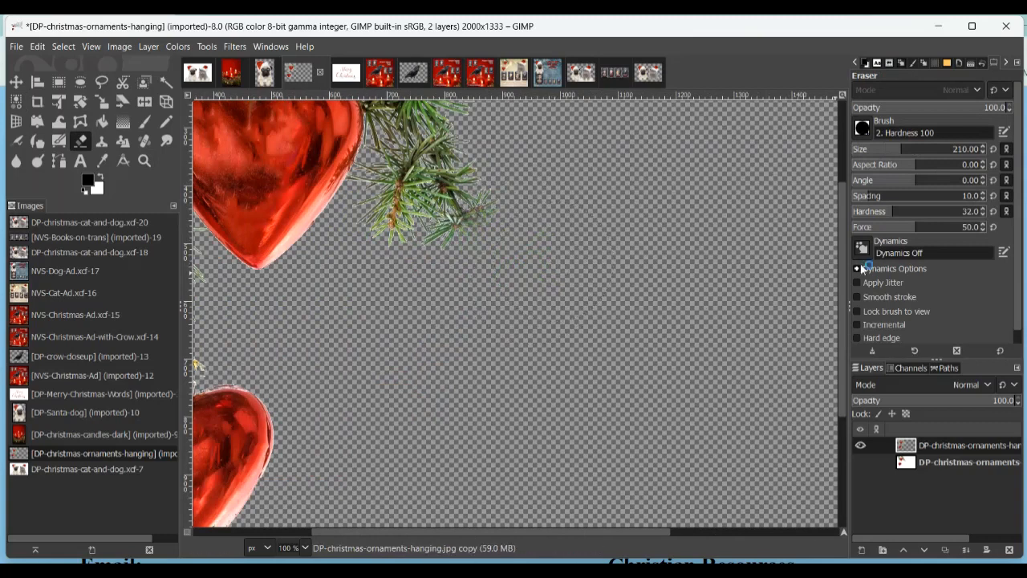
{"action": "left_click", "coordinate": [929, 211]}
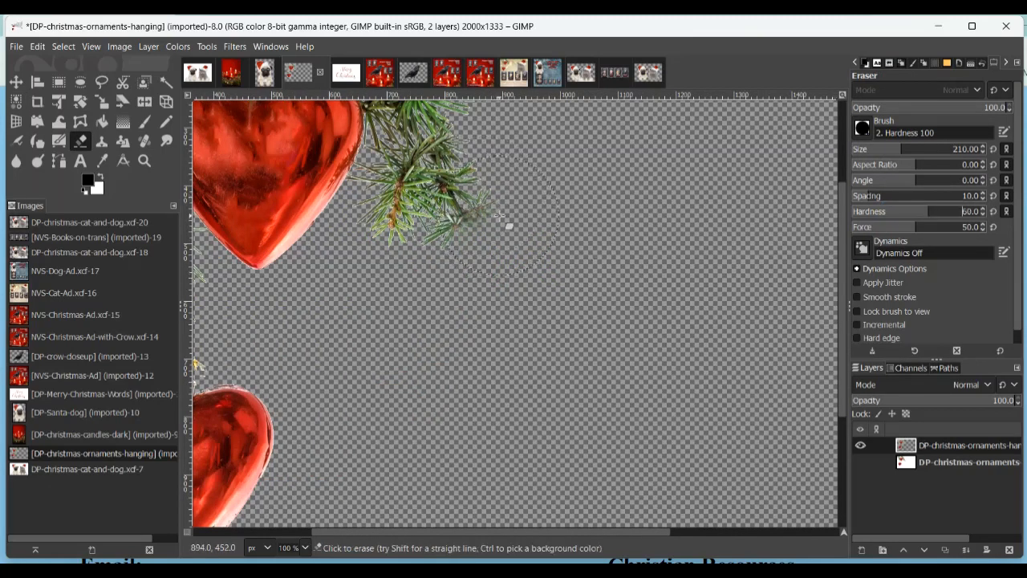
{"action": "mouse_move", "coordinate": [498, 212]}
{"action": "left_mouse_down"}
{"action": "mouse_move", "coordinate": [474, 256]}
{"action": "mouse_move", "coordinate": [453, 262]}
{"action": "mouse_move", "coordinate": [474, 227]}
{"action": "mouse_move", "coordinate": [469, 195]}
{"action": "left_mouse_up"}
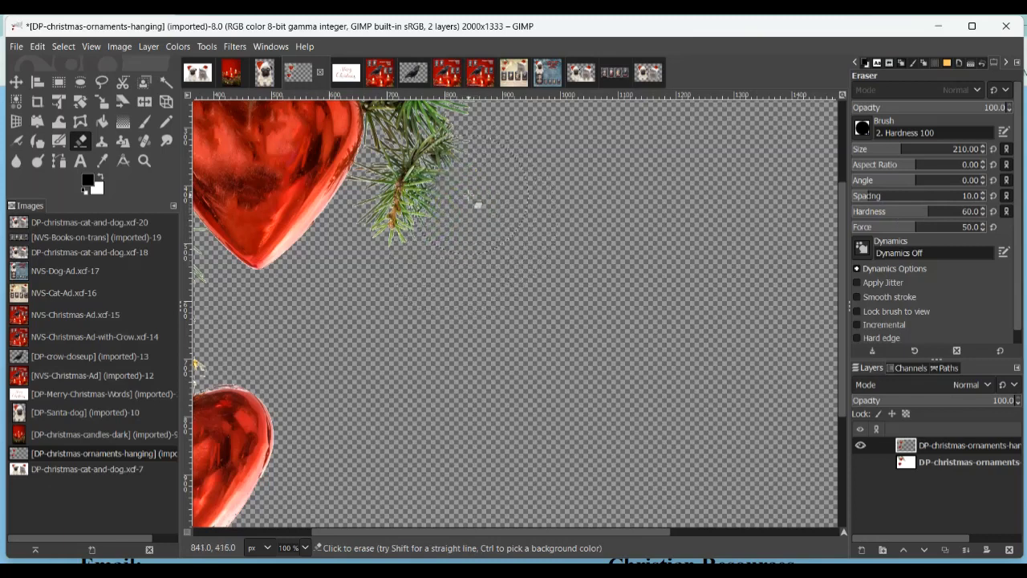
- Draw a rectangular selection of about 876 x 1152 px around the branches and both hearts, and copy the visible pixels
{"action": "key", "text": "shift+ctrl+j"}
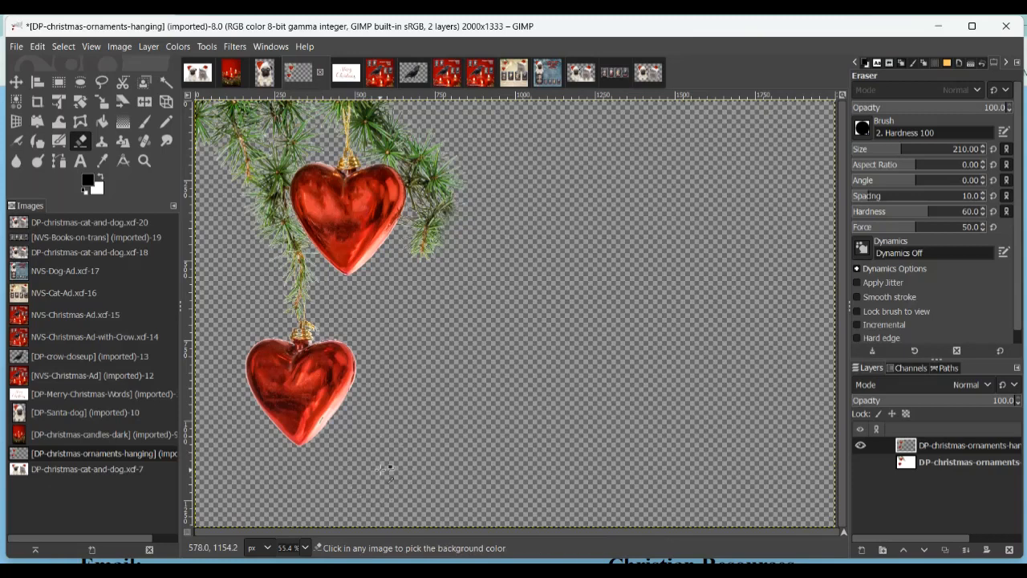
{"action": "scroll", "coordinate": [459, 451], "scroll_direction": "down", "scroll_amount": 2}
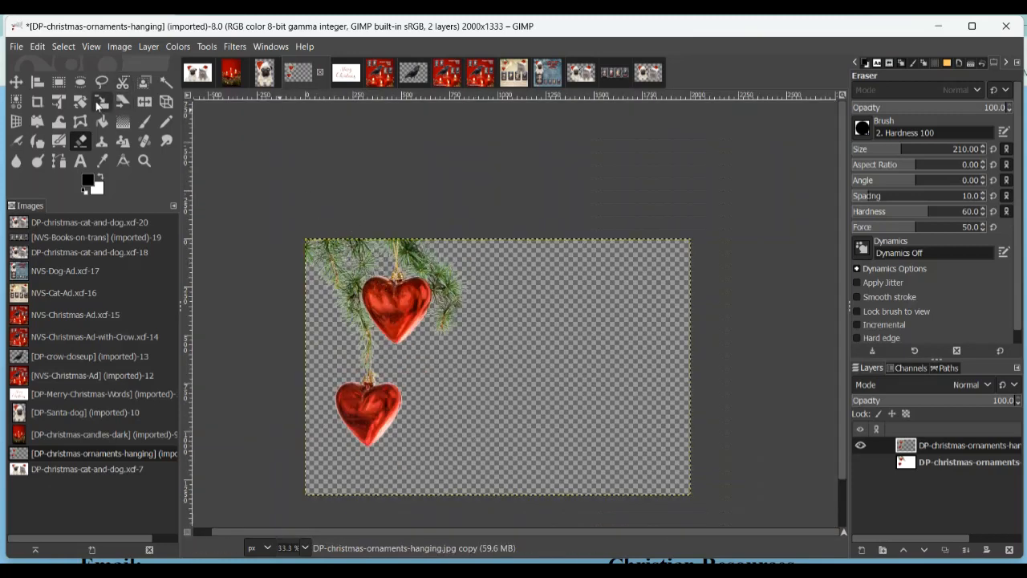
{"action": "left_click", "coordinate": [59, 82]}
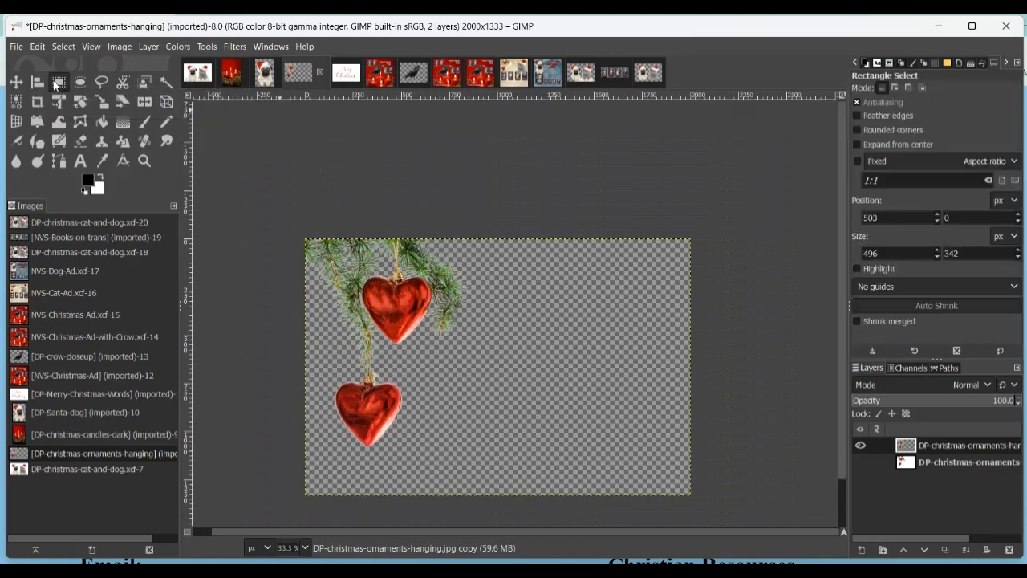
{"action": "left_click_drag", "start_coordinate": [308, 238], "coordinate": [481, 470]}
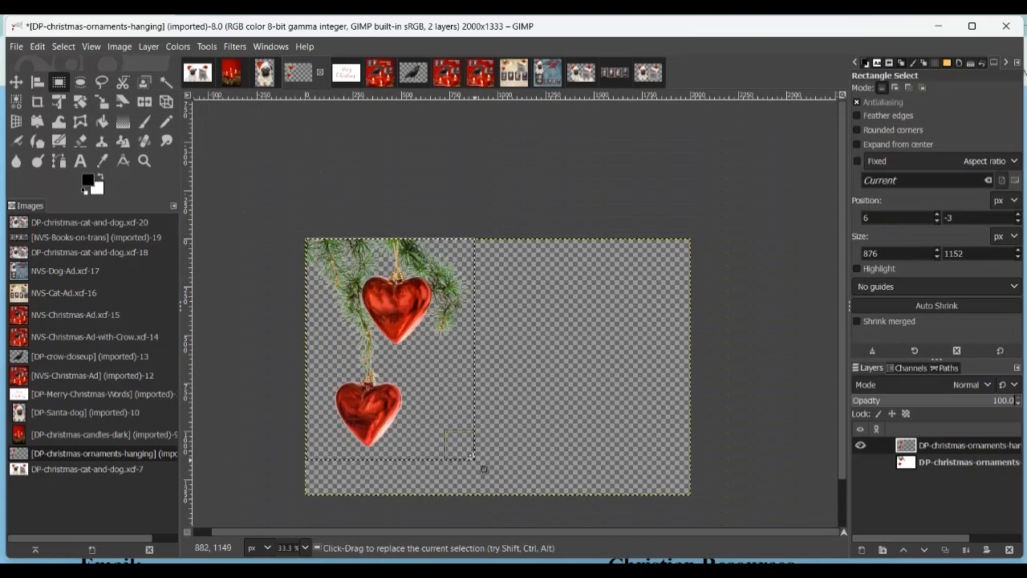
{"action": "right_click", "coordinate": [429, 359]}
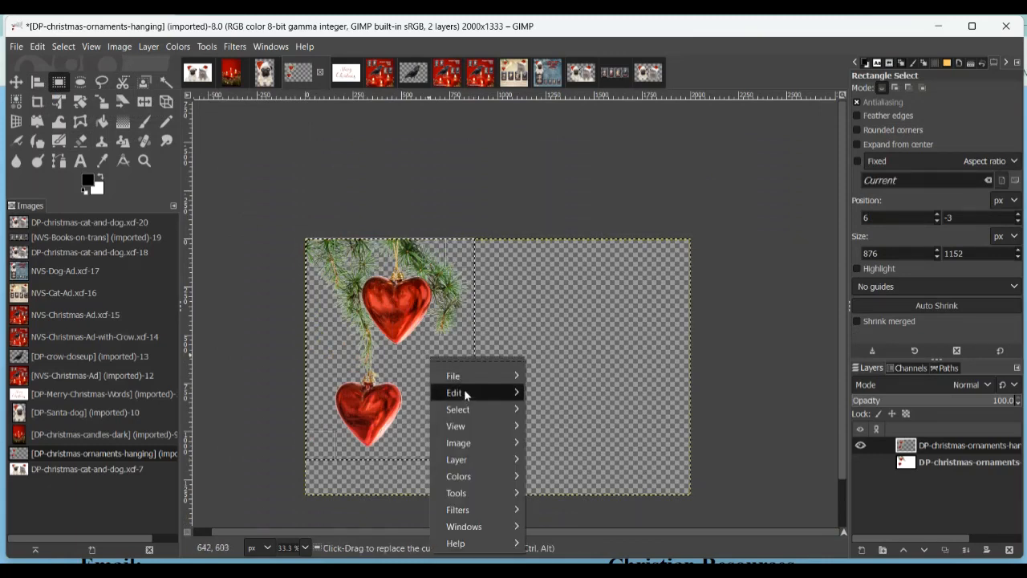
{"action": "mouse_move", "coordinate": [466, 392]}
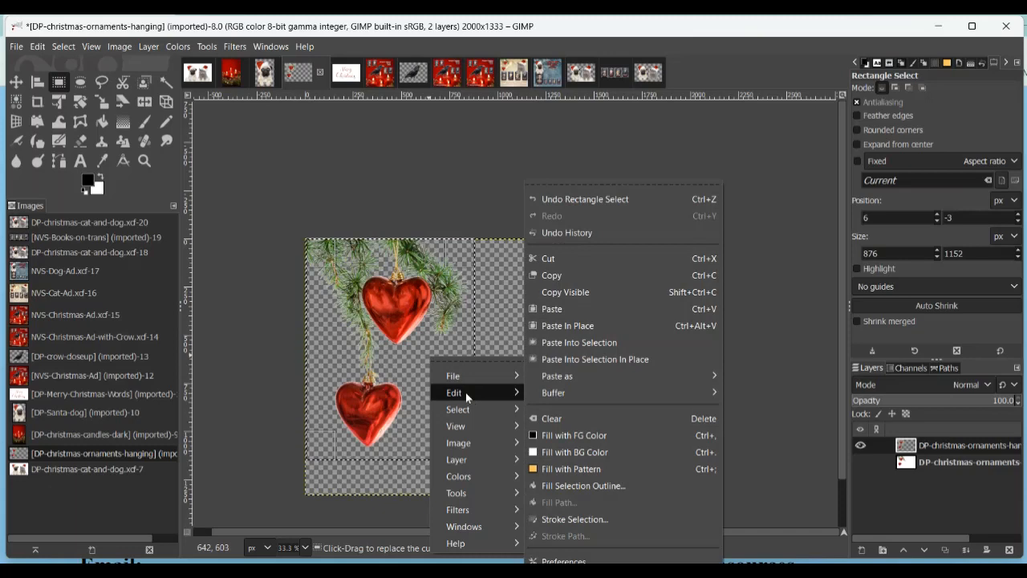
{"action": "left_click", "coordinate": [560, 293]}
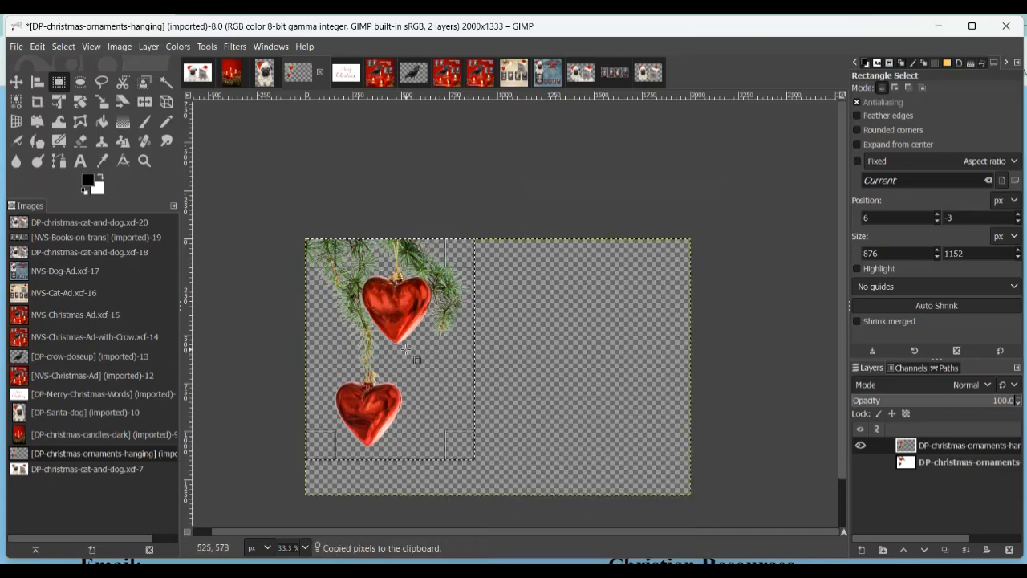
- Switch to the NVS-Cat-Ad image, show only its transparent Background layer and select that layer
{"action": "left_click", "coordinate": [549, 76]}
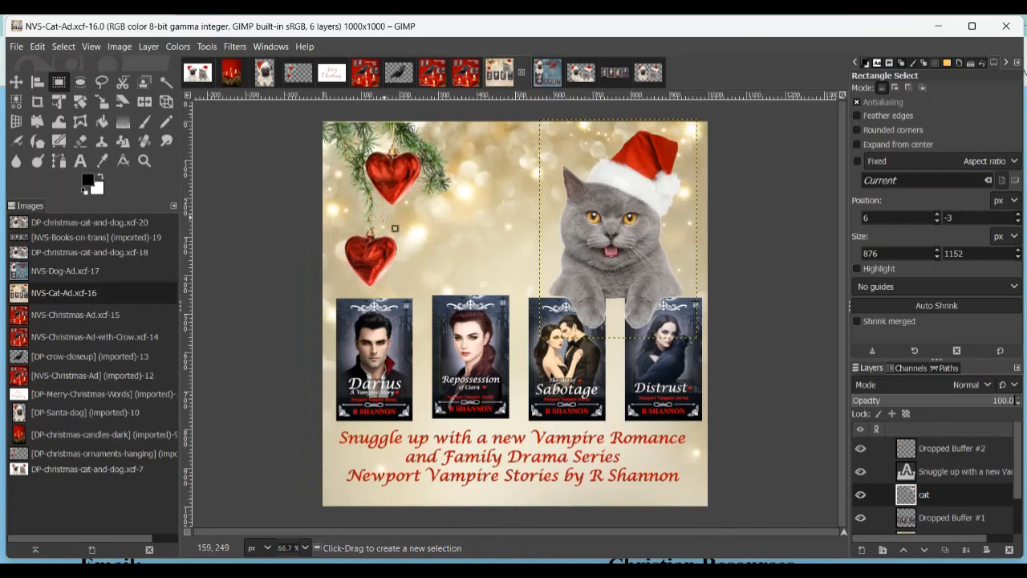
{"action": "scroll", "coordinate": [879, 488], "scroll_direction": "down", "scroll_amount": 2}
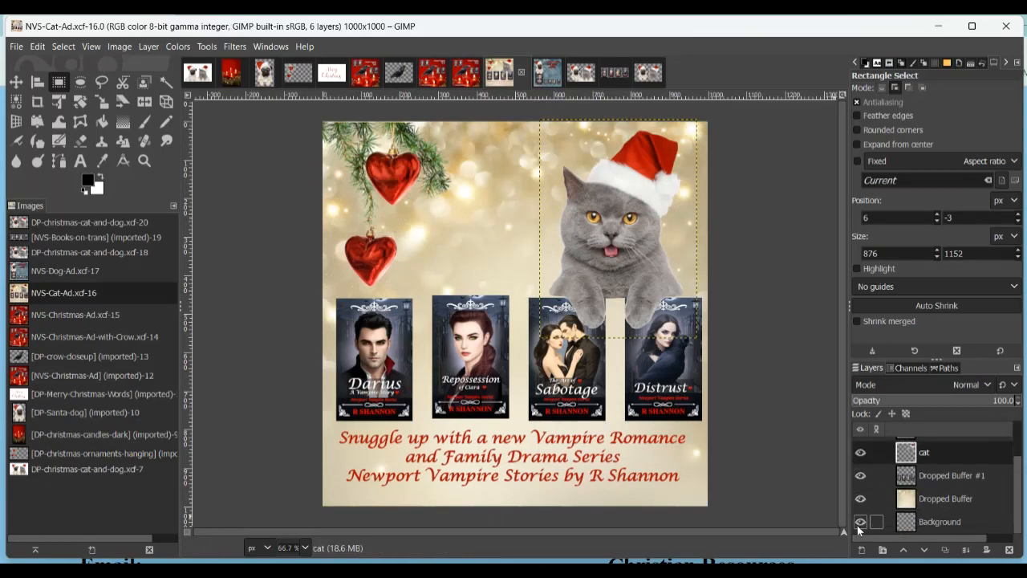
{"action": "left_click", "coordinate": [860, 522], "text": "shift"}
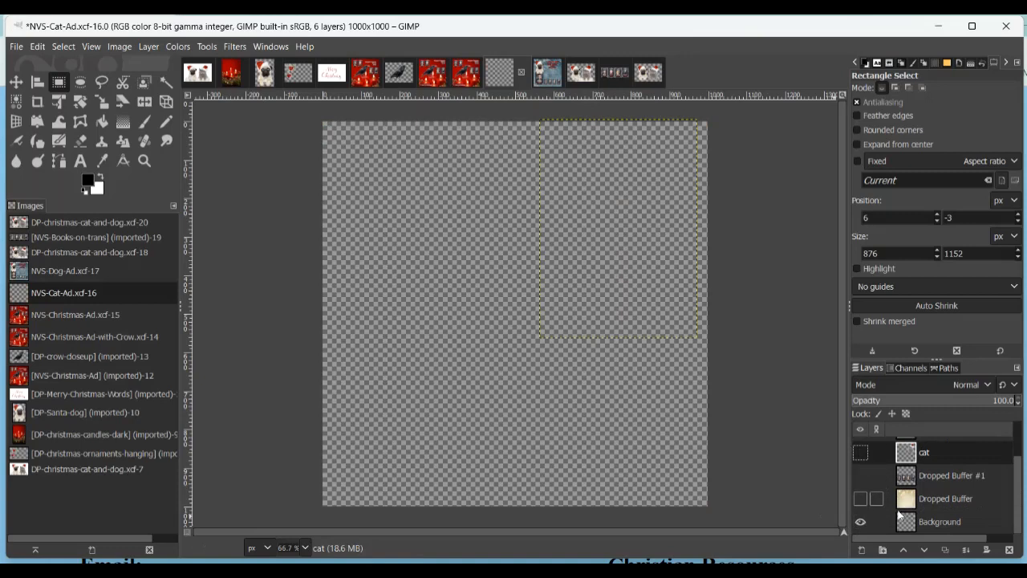
{"action": "left_click", "coordinate": [940, 523]}
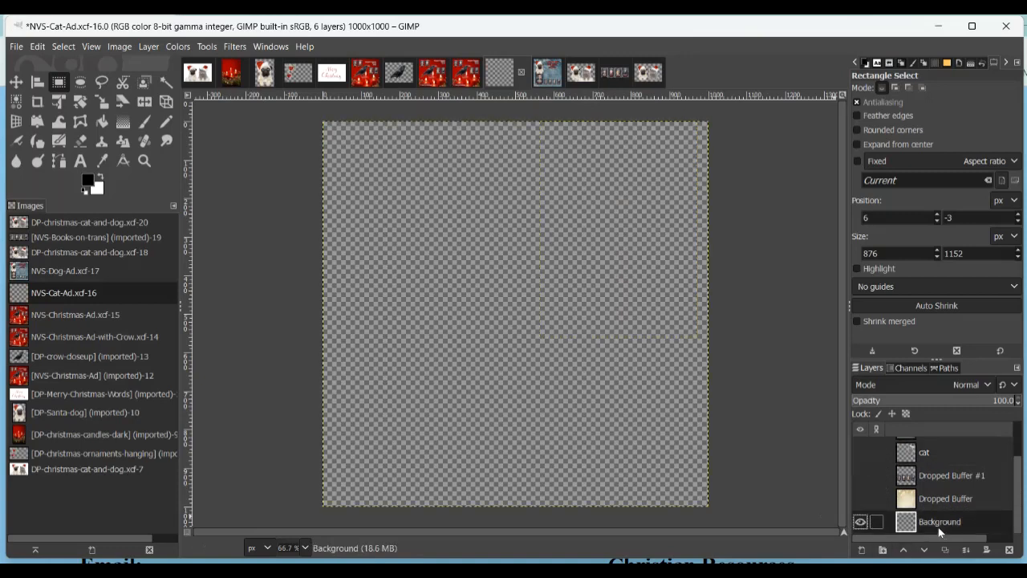
- Show the gold bokeh background, book covers, cat, "Snuggle up" text and hanging ornaments layers one by one from the bottom up
{"action": "left_click", "coordinate": [860, 499]}
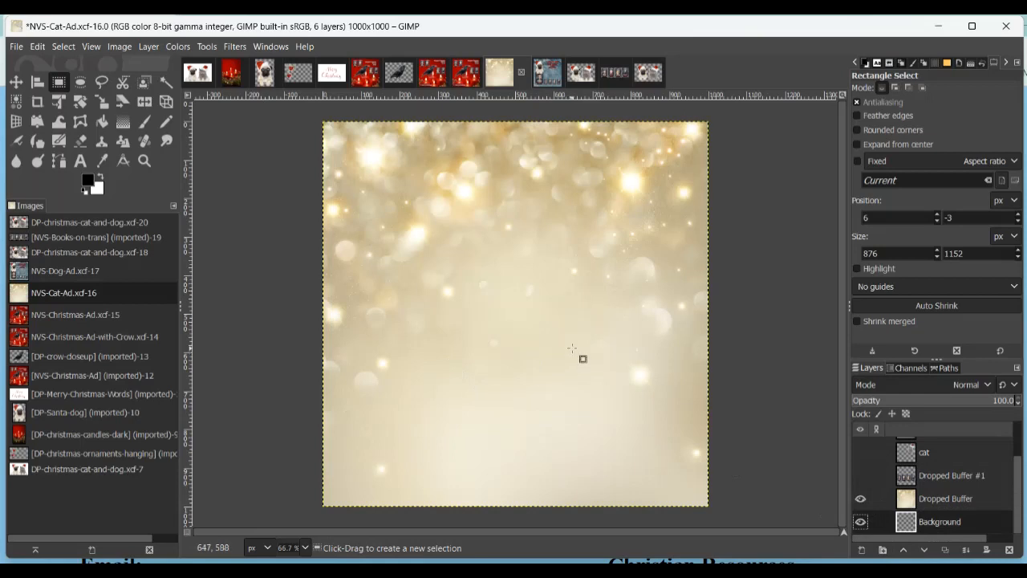
{"action": "left_click", "coordinate": [860, 475]}
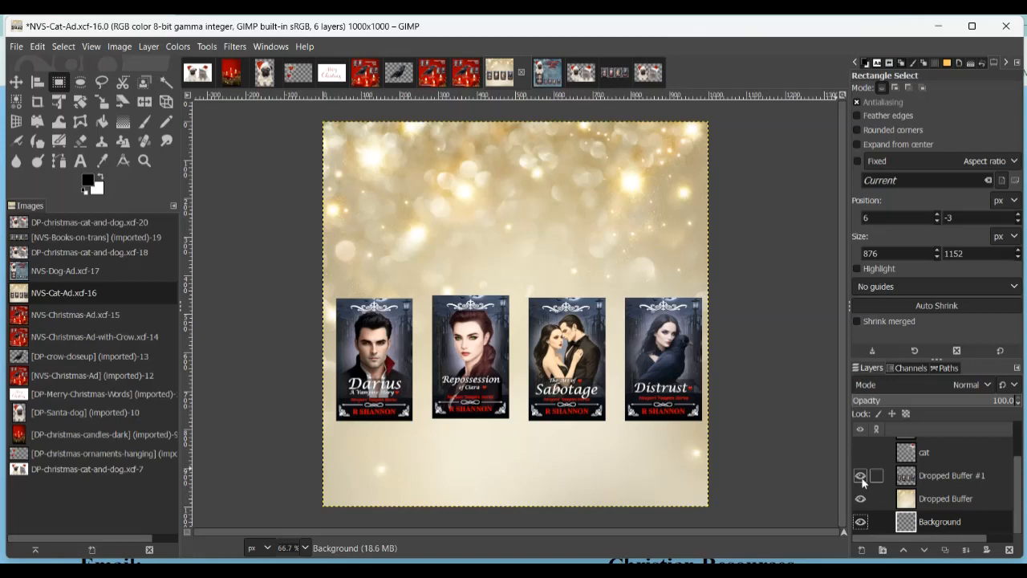
{"action": "left_click", "coordinate": [860, 454]}
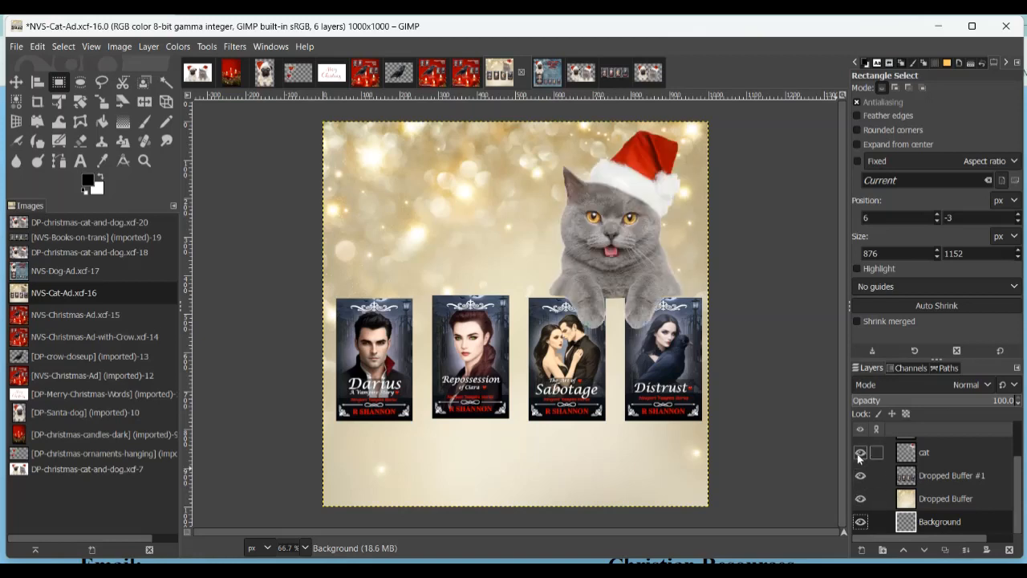
{"action": "scroll", "coordinate": [967, 487], "scroll_direction": "up", "scroll_amount": 1}
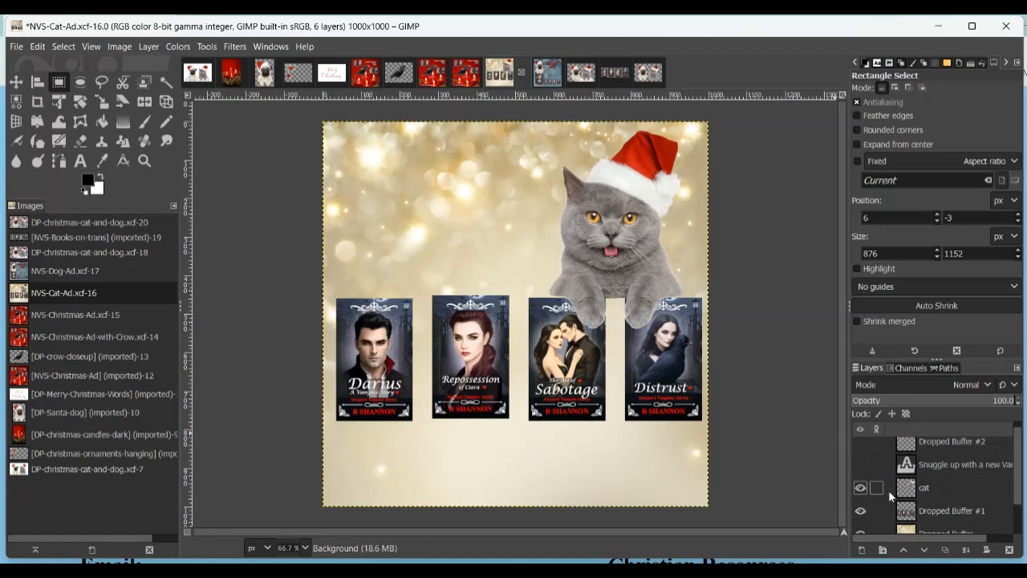
{"action": "left_click", "coordinate": [860, 464]}
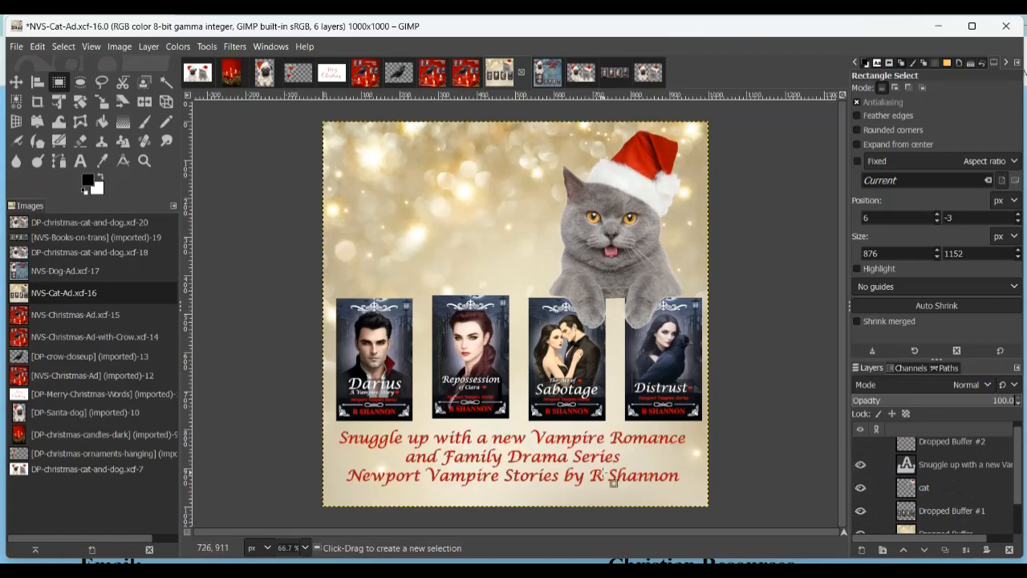
{"action": "scroll", "coordinate": [860, 506], "scroll_direction": "up", "scroll_amount": 1}
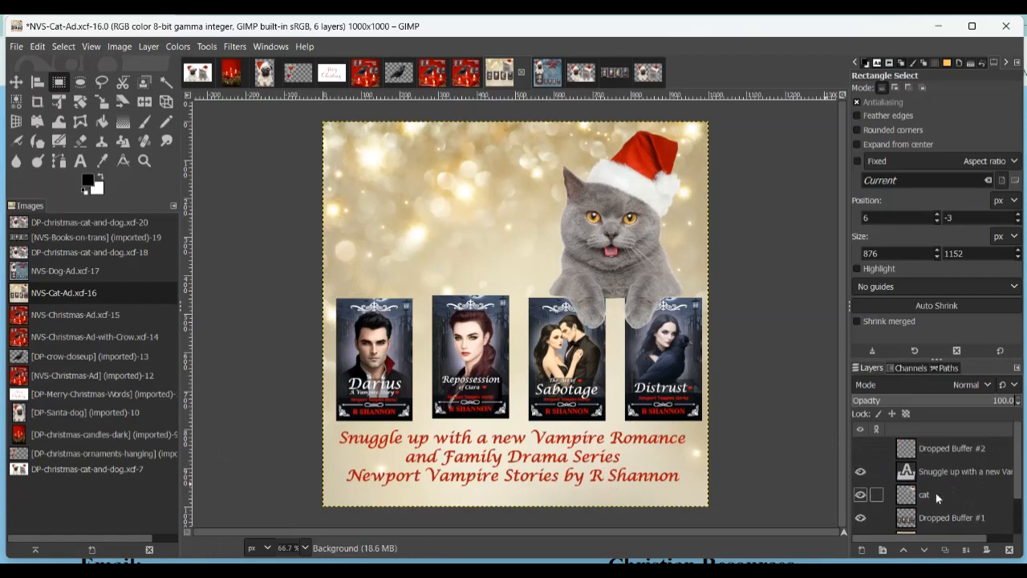
{"action": "left_click", "coordinate": [860, 449]}
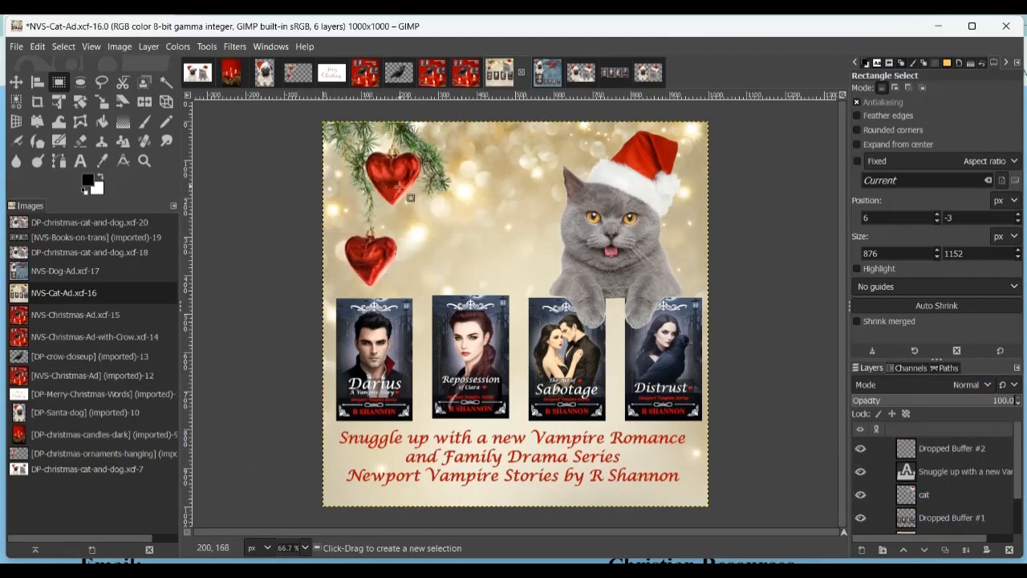